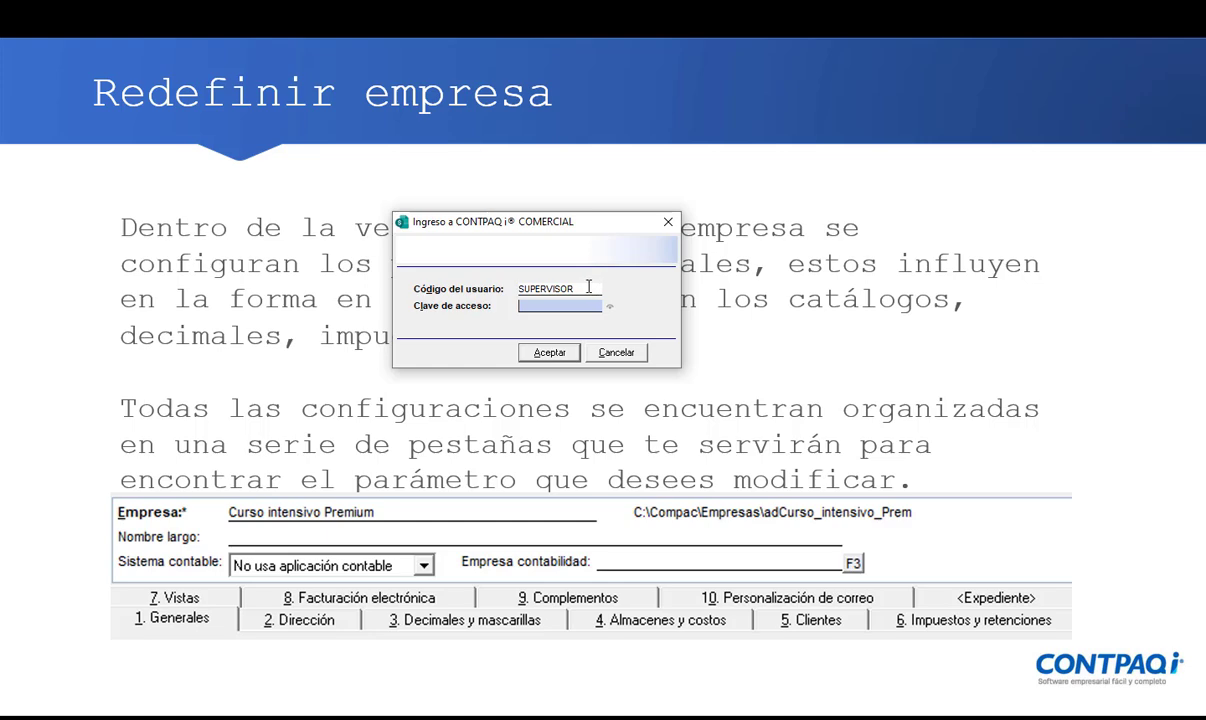
Step: Log in to CONTPAQi Comercial Premium with the existing user code and password
double_click(588, 287)
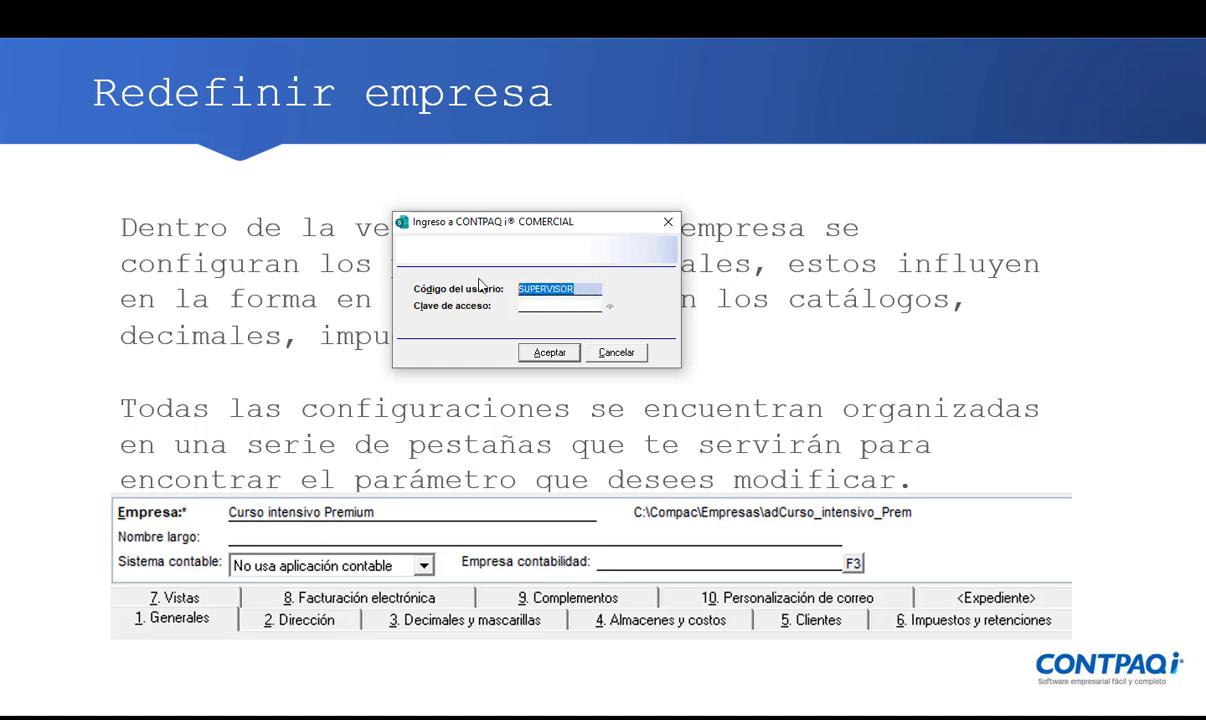
click(566, 306)
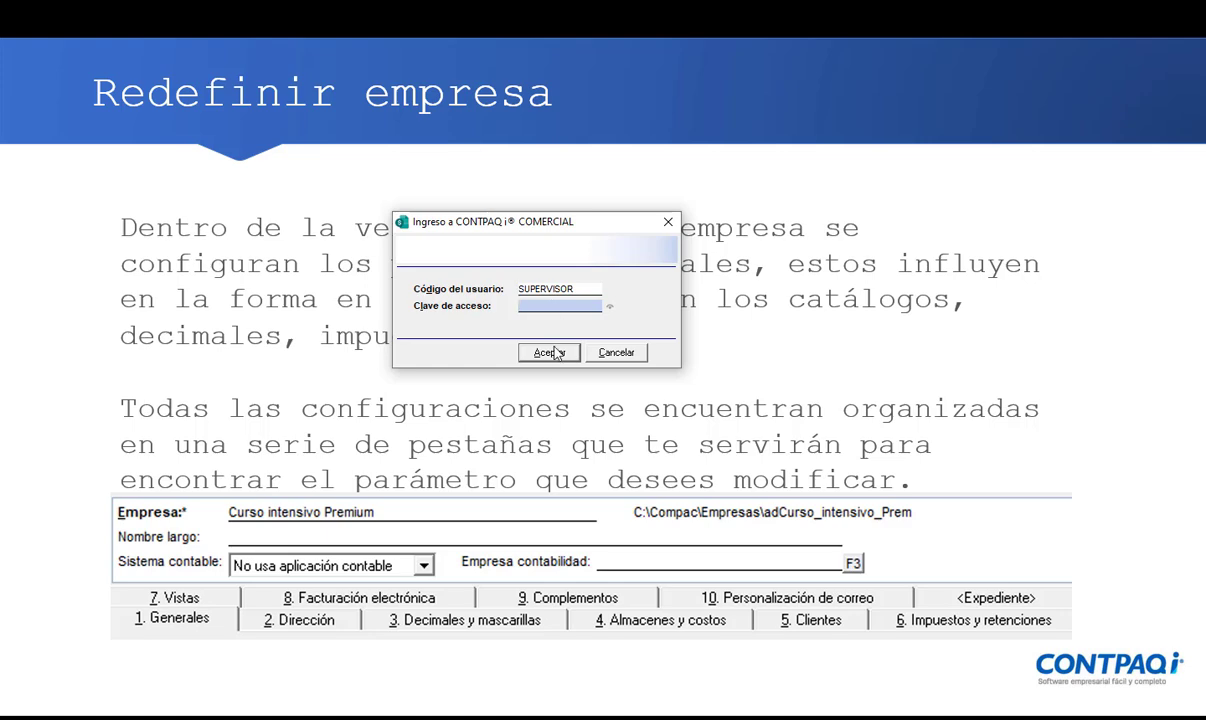
click(552, 352)
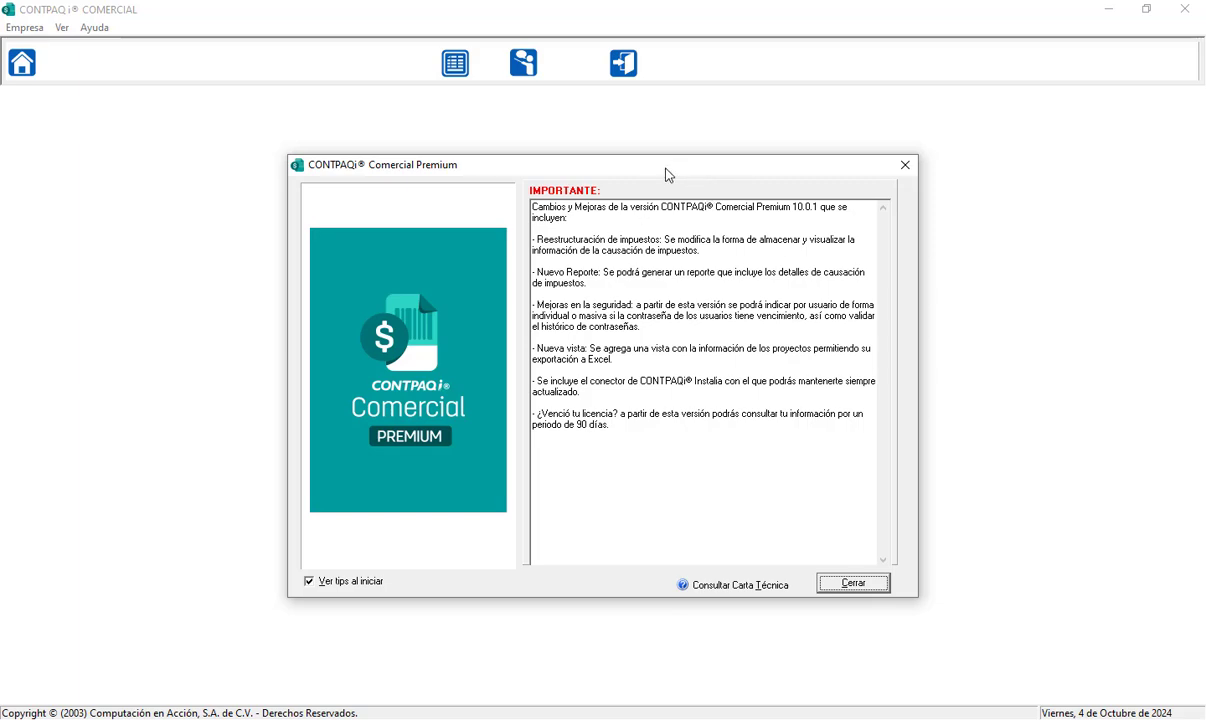
Step: Close the release notes and the error window, then exit CONTPAQi Comercial Premium
drag(651, 180, 654, 146)
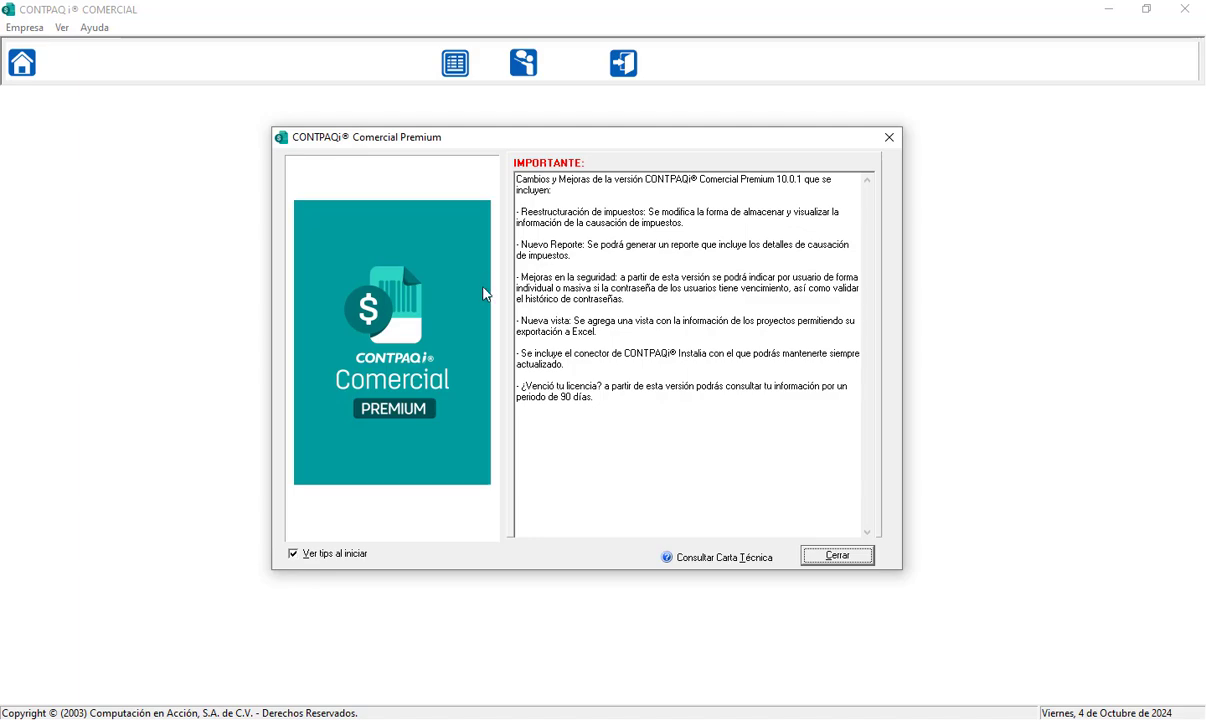
click(855, 557)
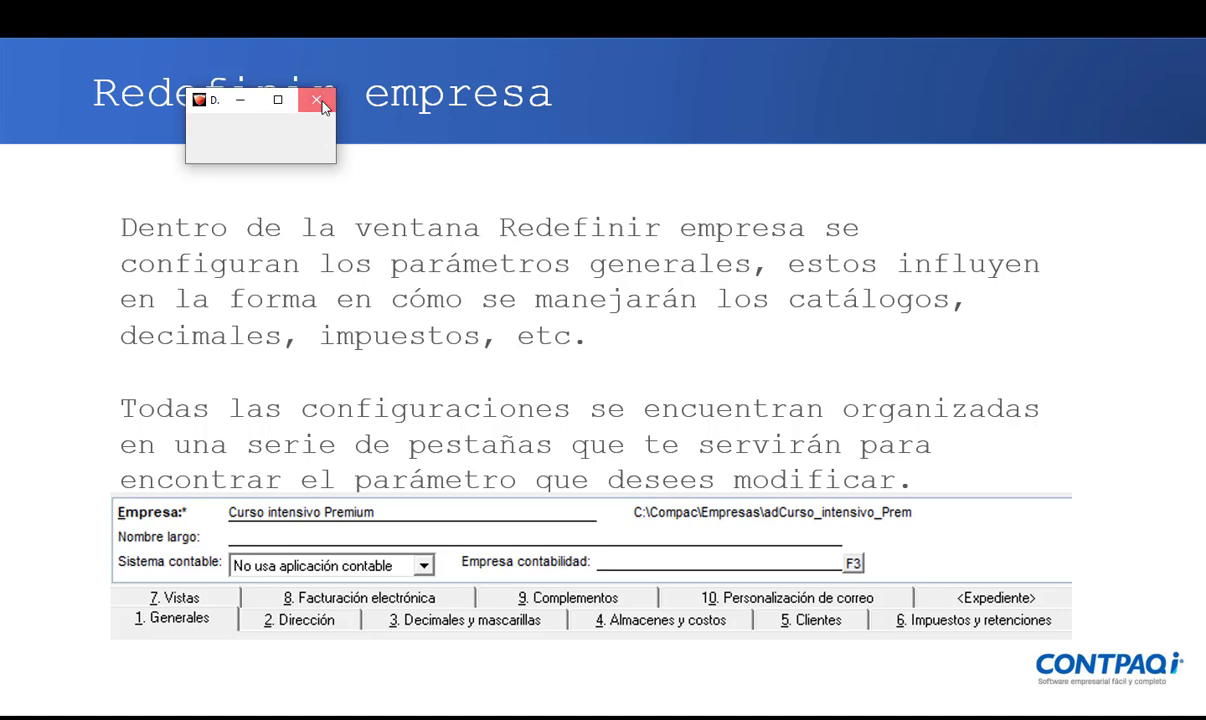
click(316, 100)
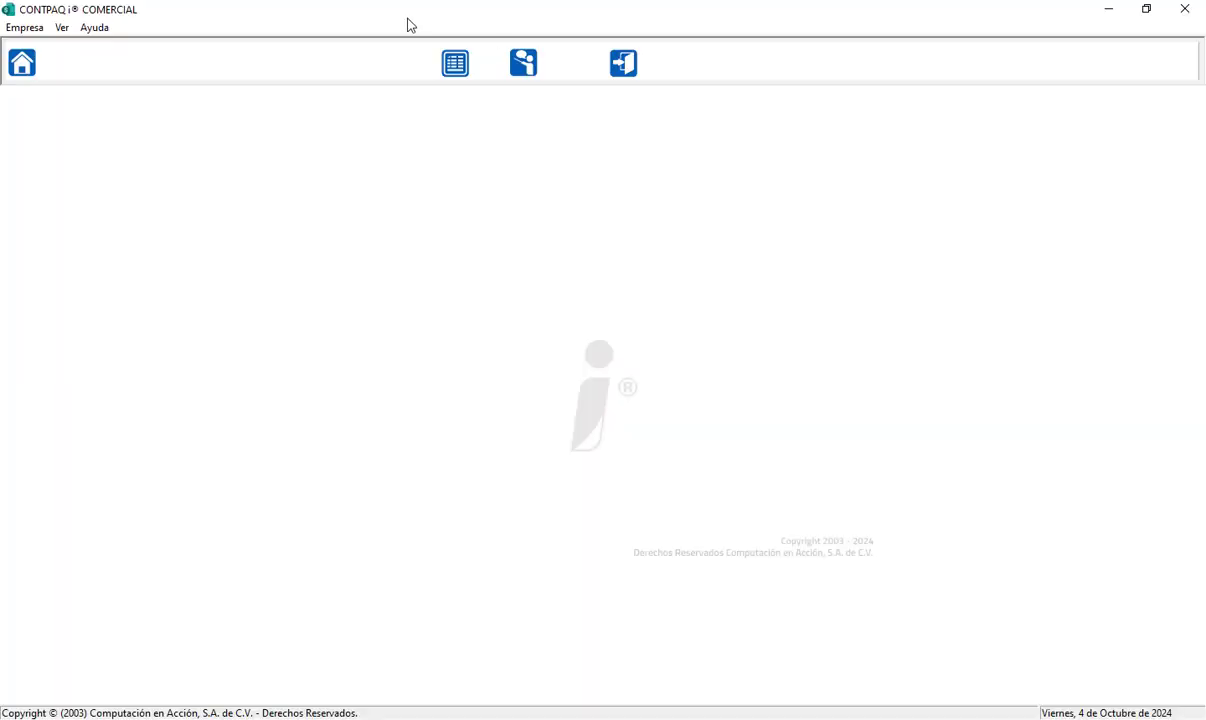
click(1183, 11)
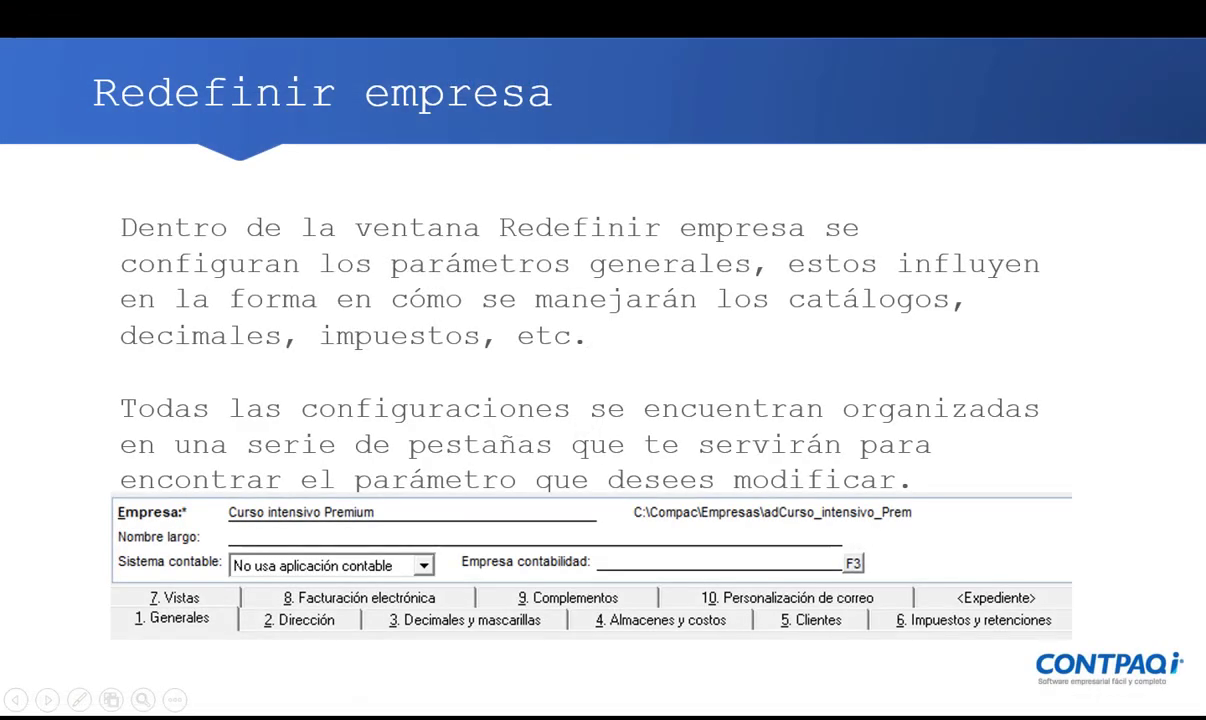
Step: Relaunch CONTPAQi COMERCIAL by searching 'comer' in Windows search
key(super)
text(comer)
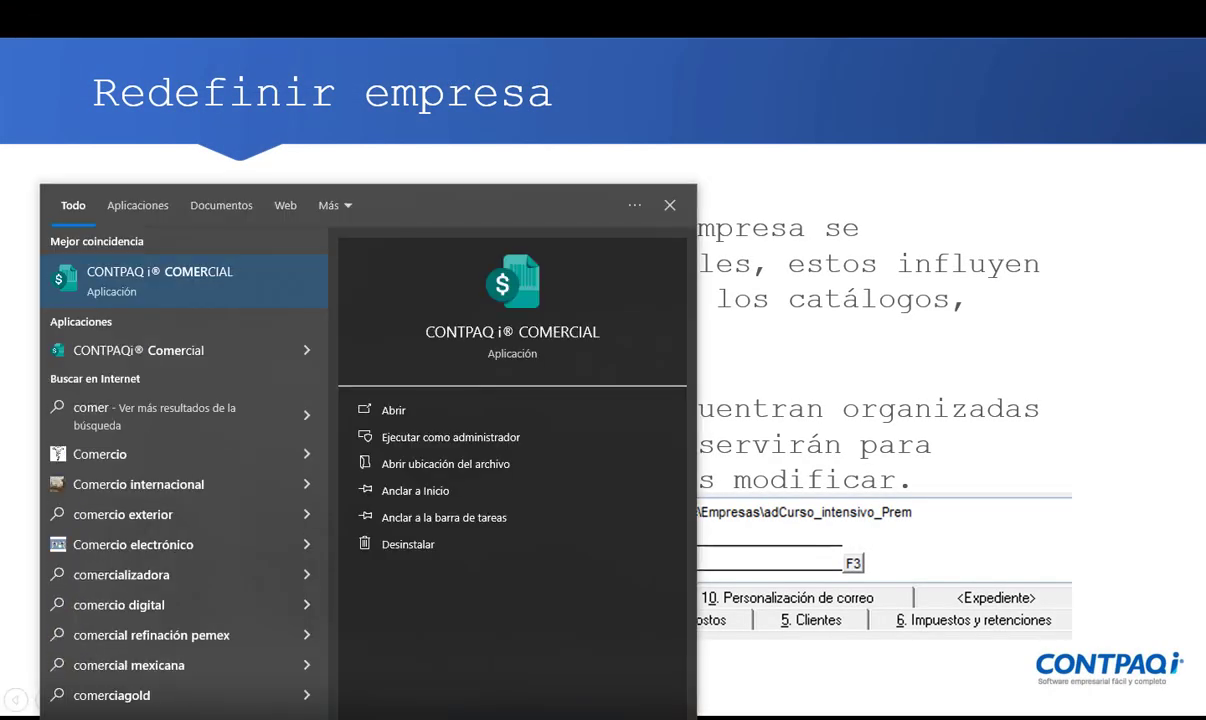
key(Return)
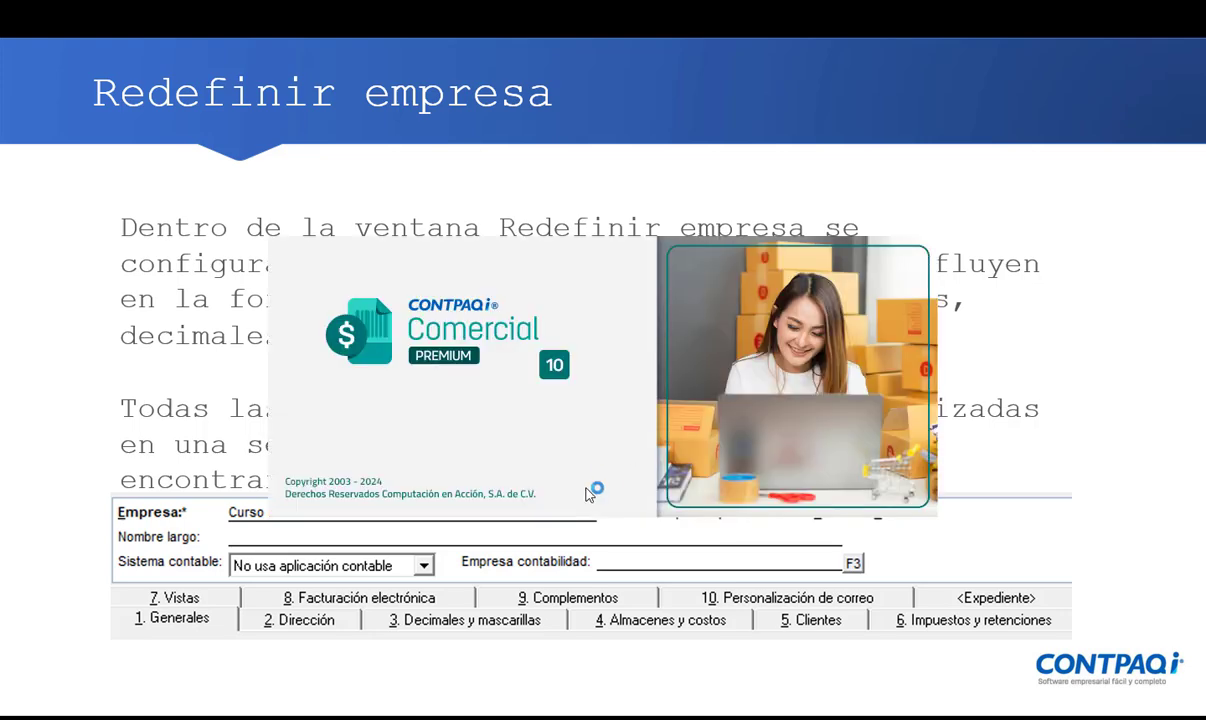
Step: Log in and dismiss the release notes to reach the Catálogo de Empresas showing ZAPATERIA URTADO
click(730, 420)
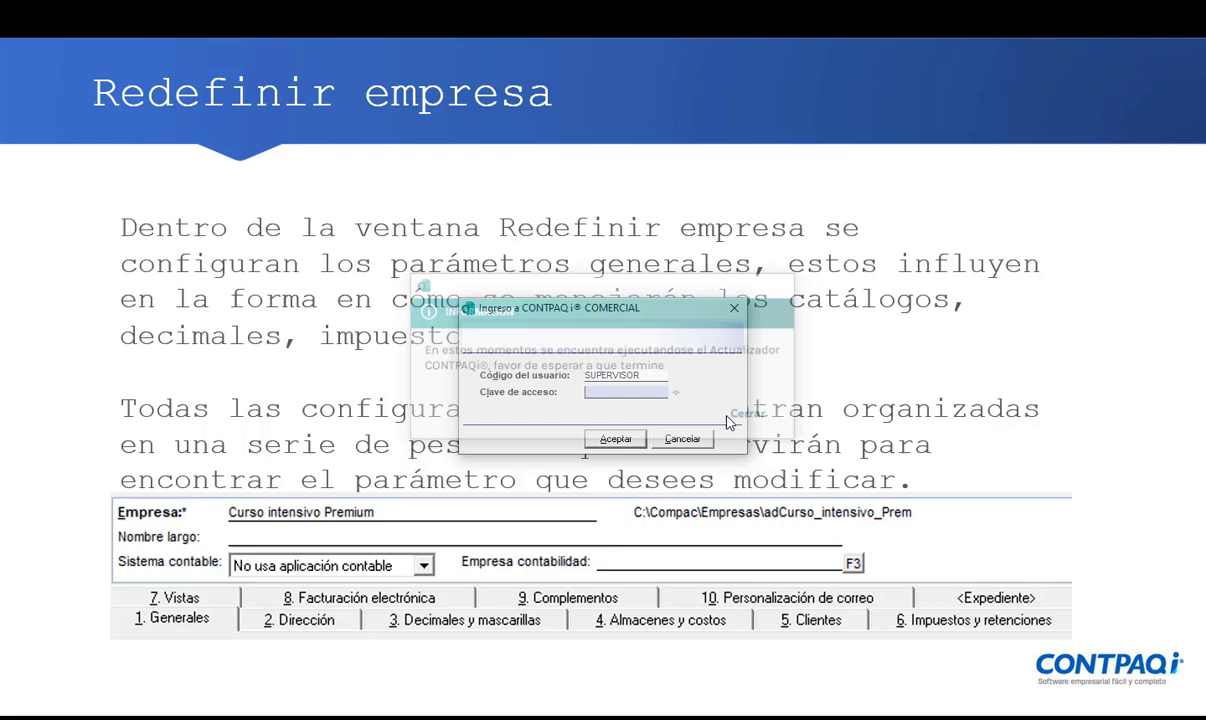
click(615, 440)
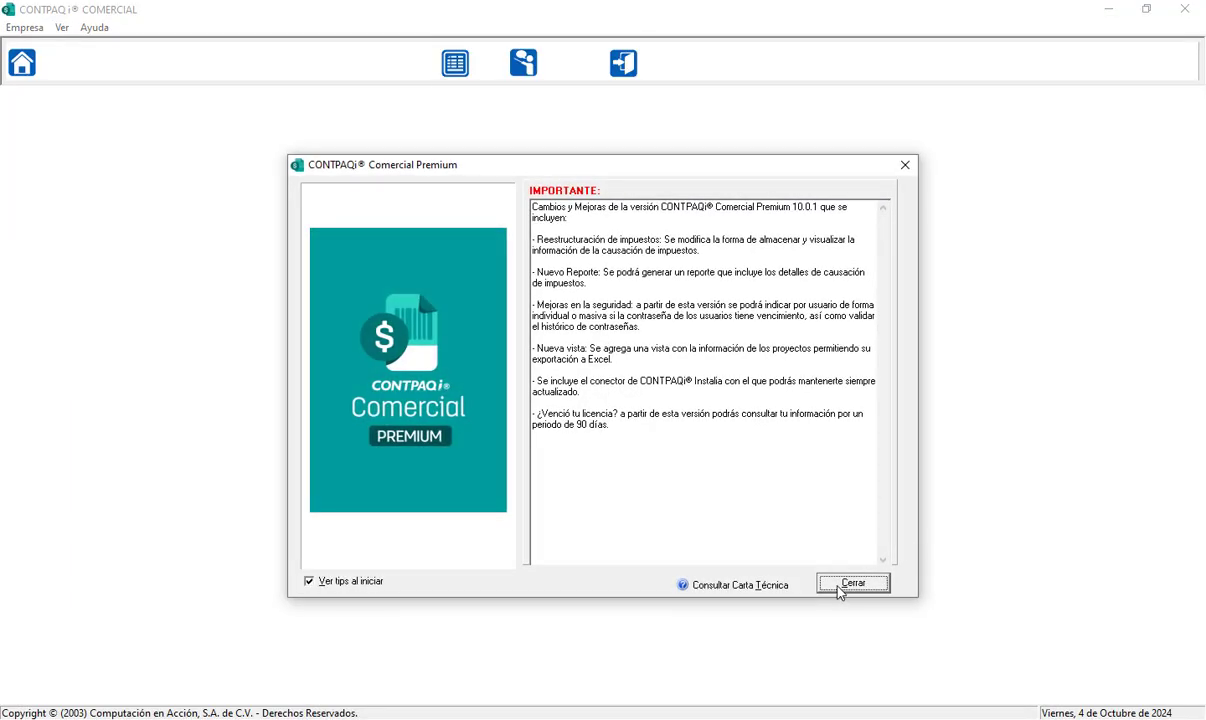
click(845, 583)
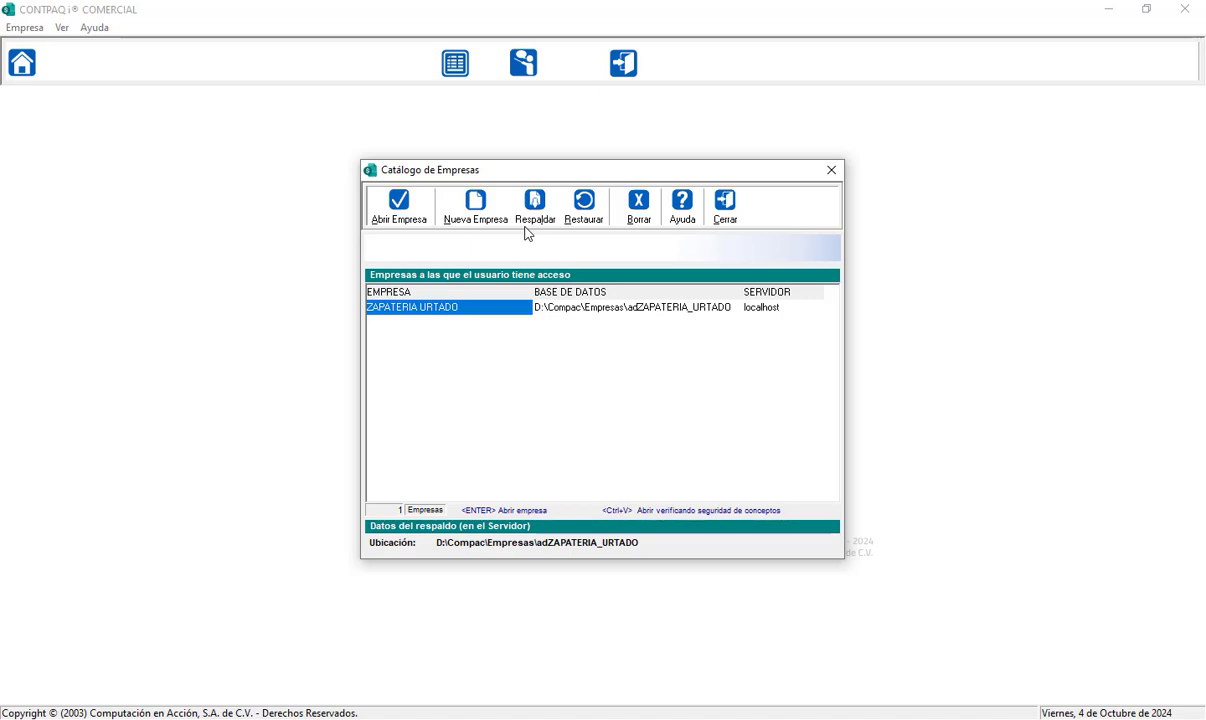
mouse_move(557, 178)
mouse_down()
mouse_move(498, 156)
mouse_move(603, 135)
mouse_move(552, 156)
mouse_up()
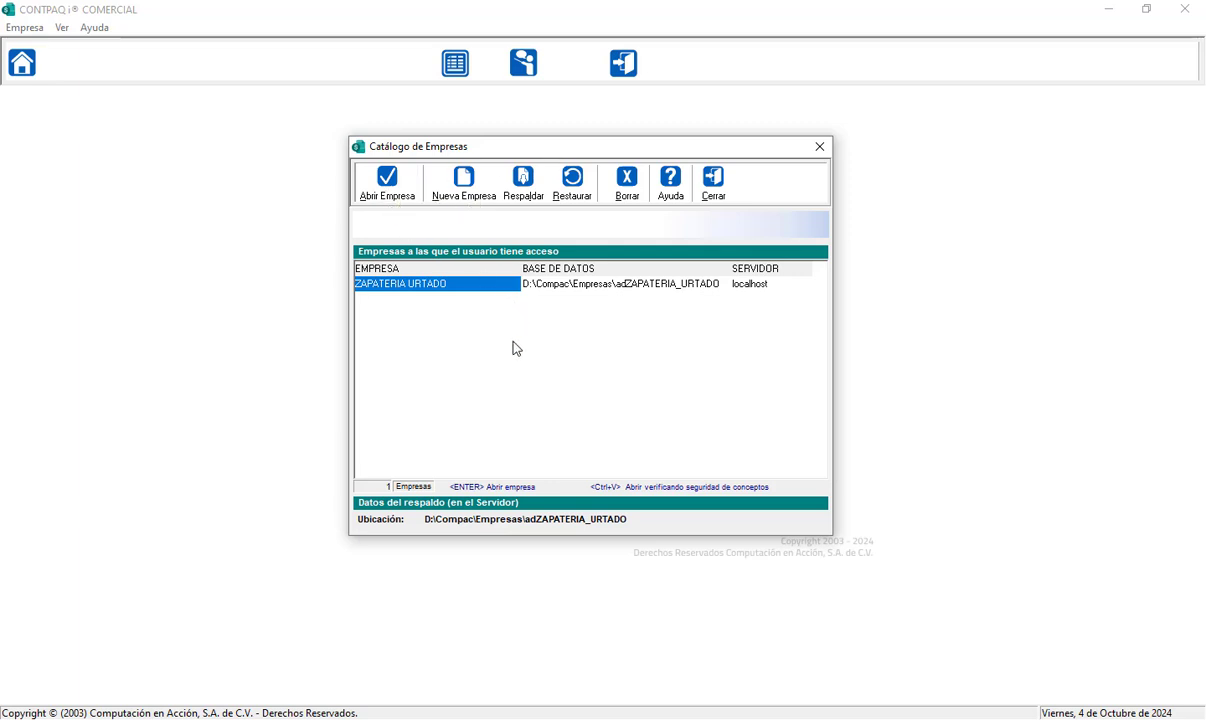
Step: Open the Nueva Empresa form from the company catalogue
click(467, 199)
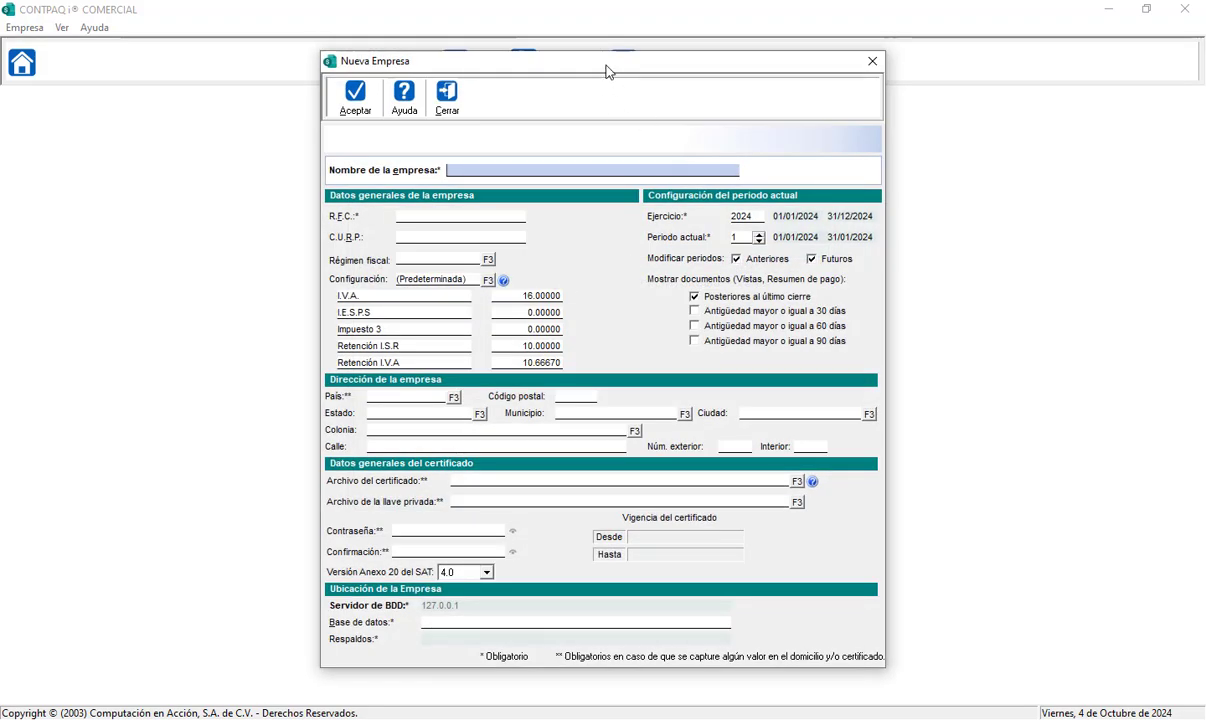
drag(605, 68, 562, 76)
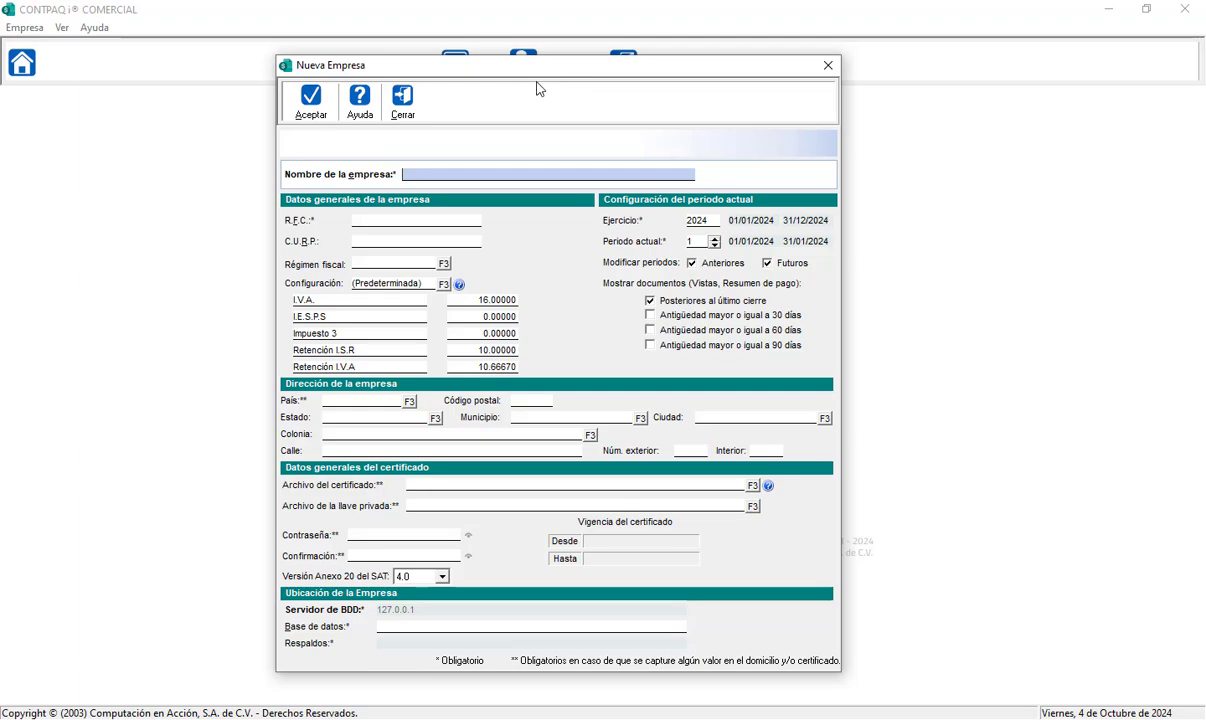
drag(536, 80, 587, 48)
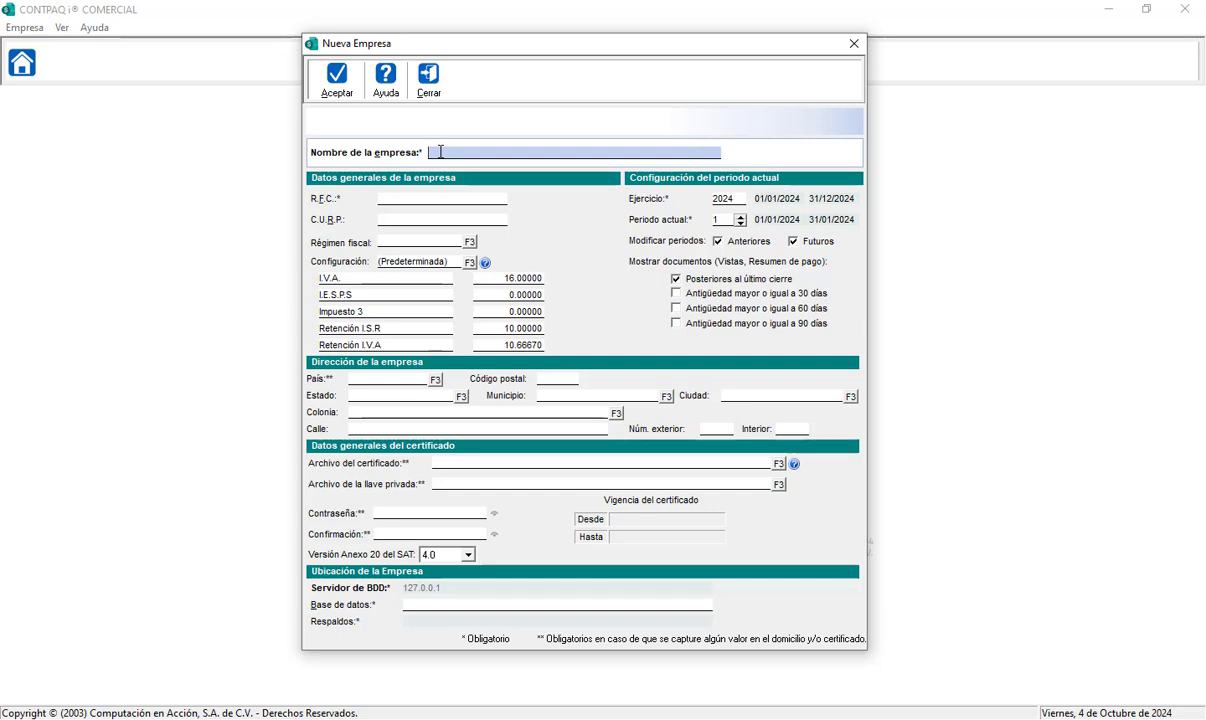
Step: Name the company 'CURSO DE COMERCIAL PREMIUM' and switch to the notes holding the tax ID
text(CURSO DE COMERCIAL PREMIUM)
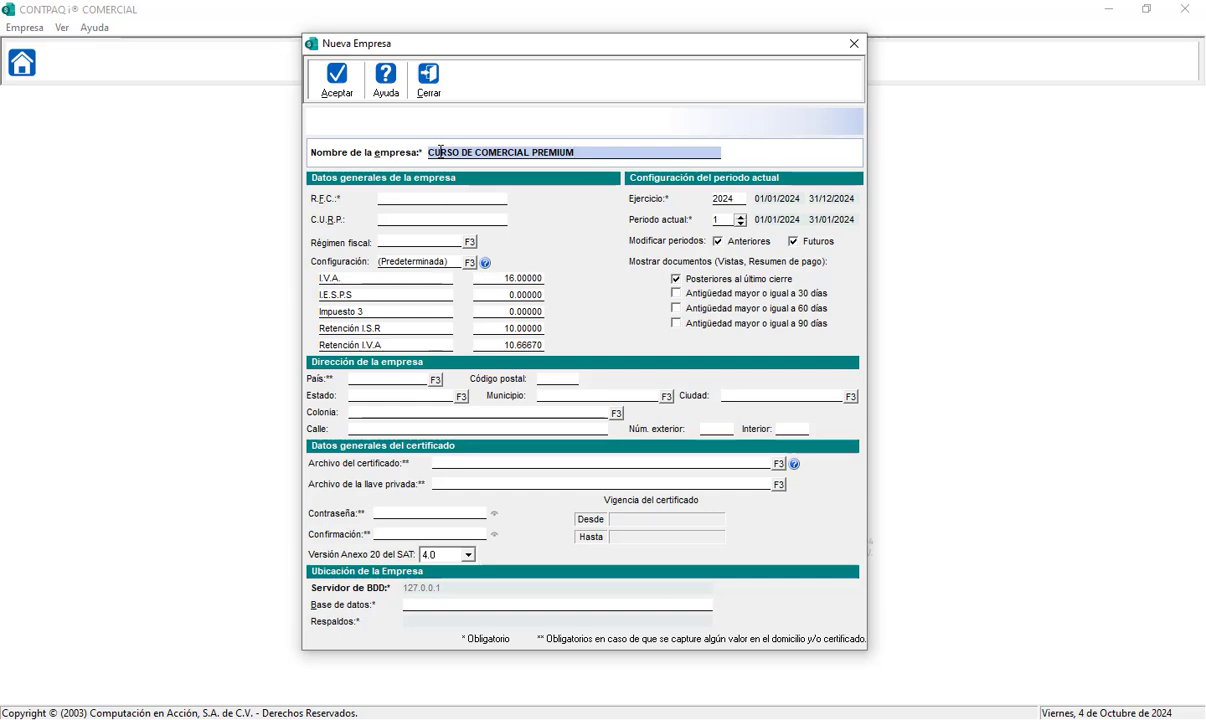
key(Tab)
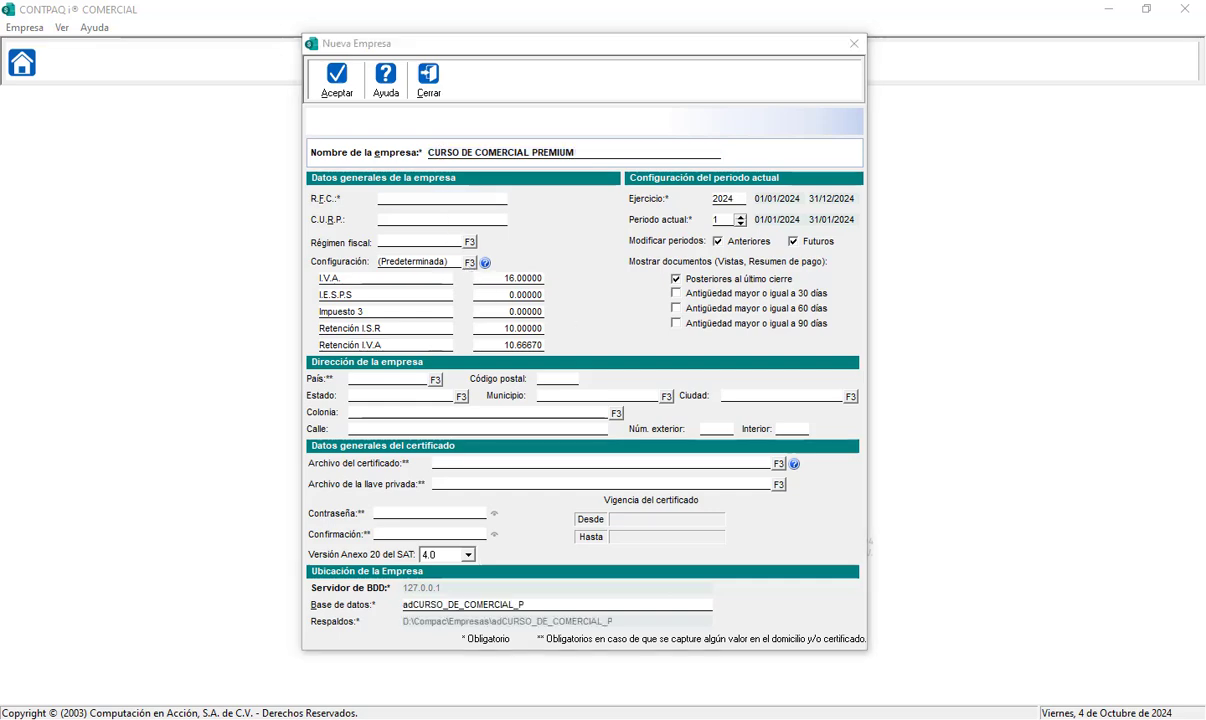
key(alt+Tab)
drag(140, 94, 1197, 204)
Step: Paste the company's tax ID into the R.F.C. field and move on to CURP
click(414, 201)
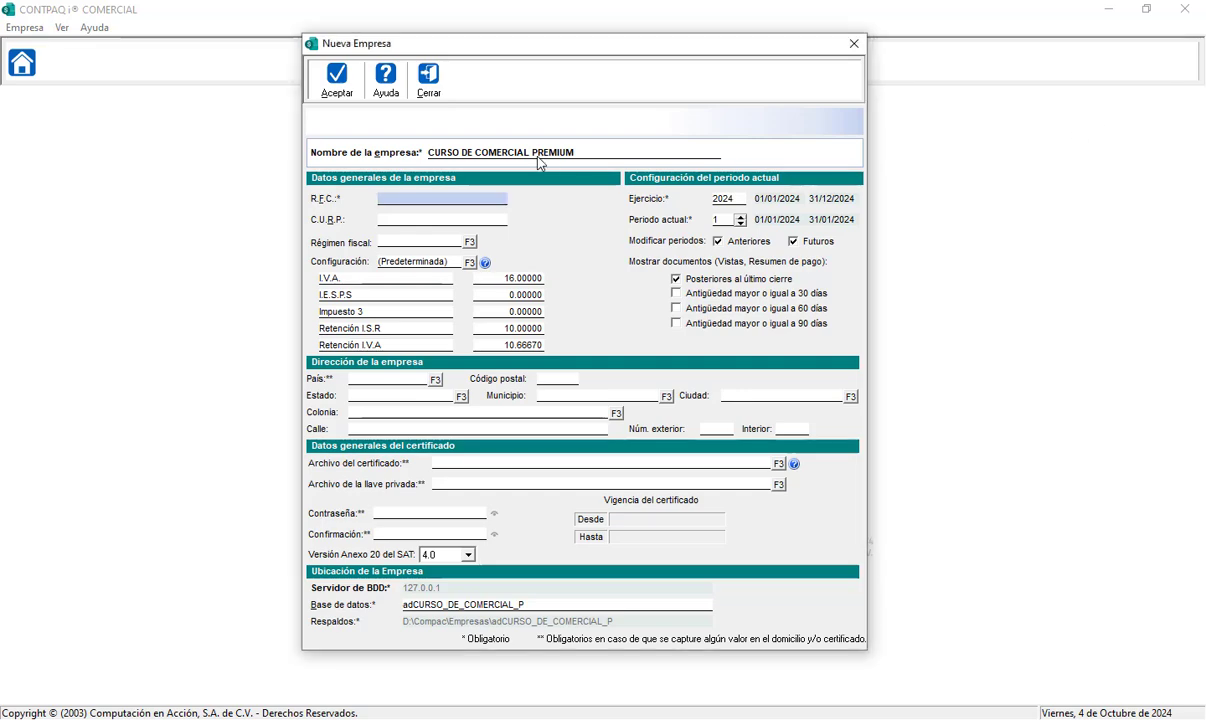
text(ZUÑ920208KL4)
key(Tab)
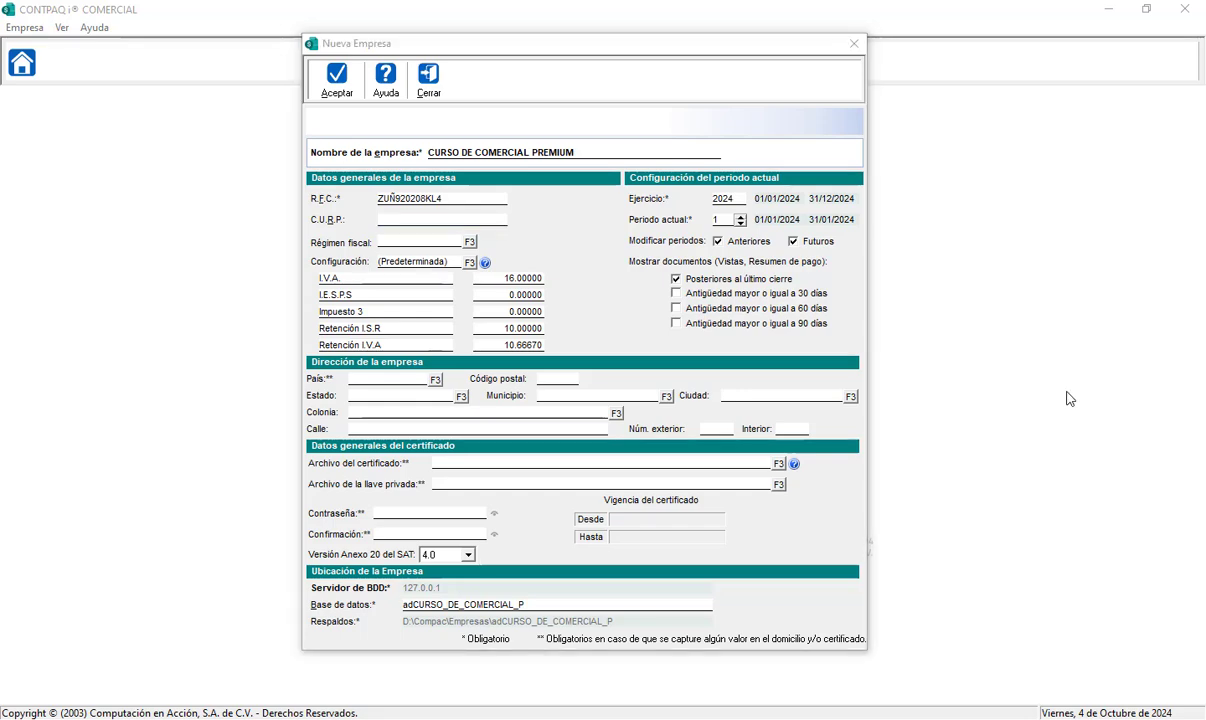
click(398, 220)
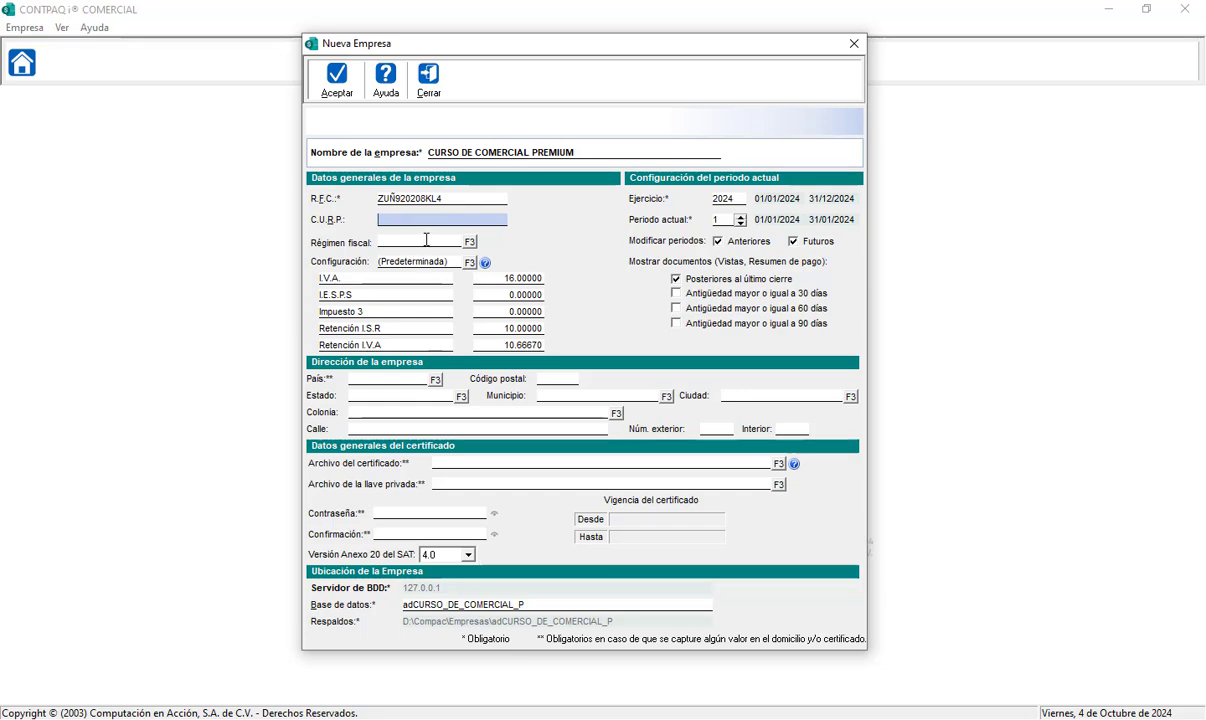
Step: Choose fiscal regime 601 General de Ley Personas Morales from the Régimen fiscal list
click(426, 241)
click(470, 242)
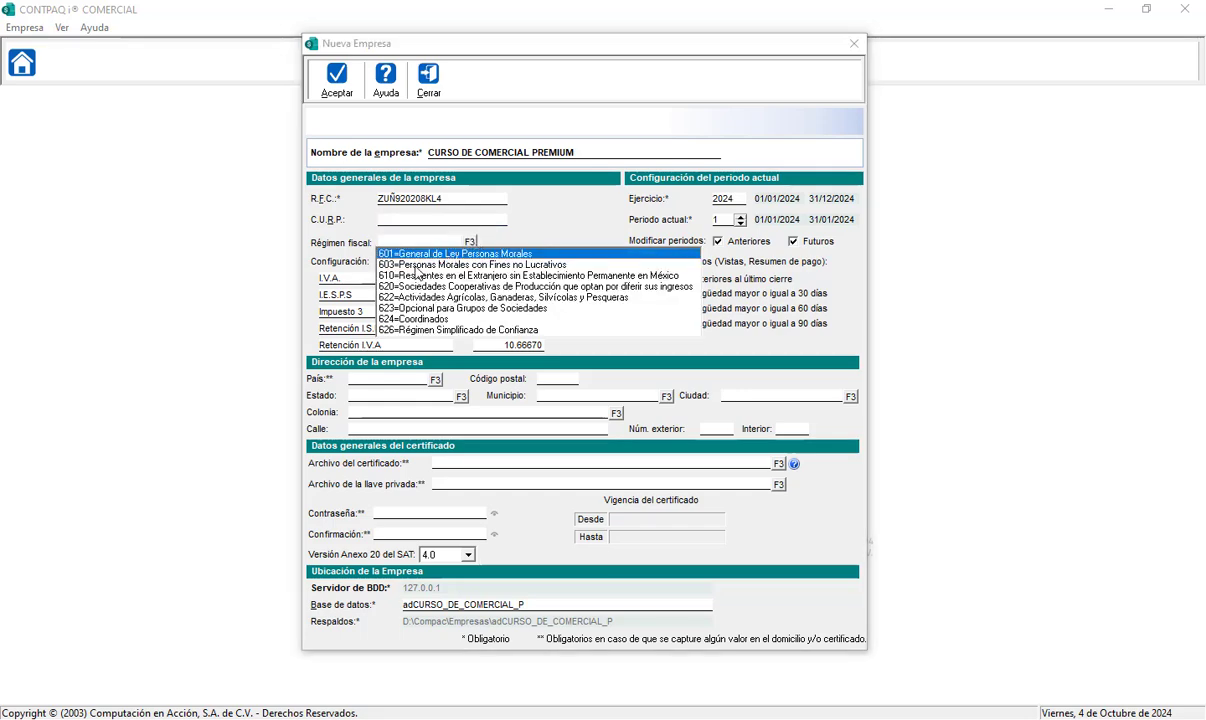
click(447, 256)
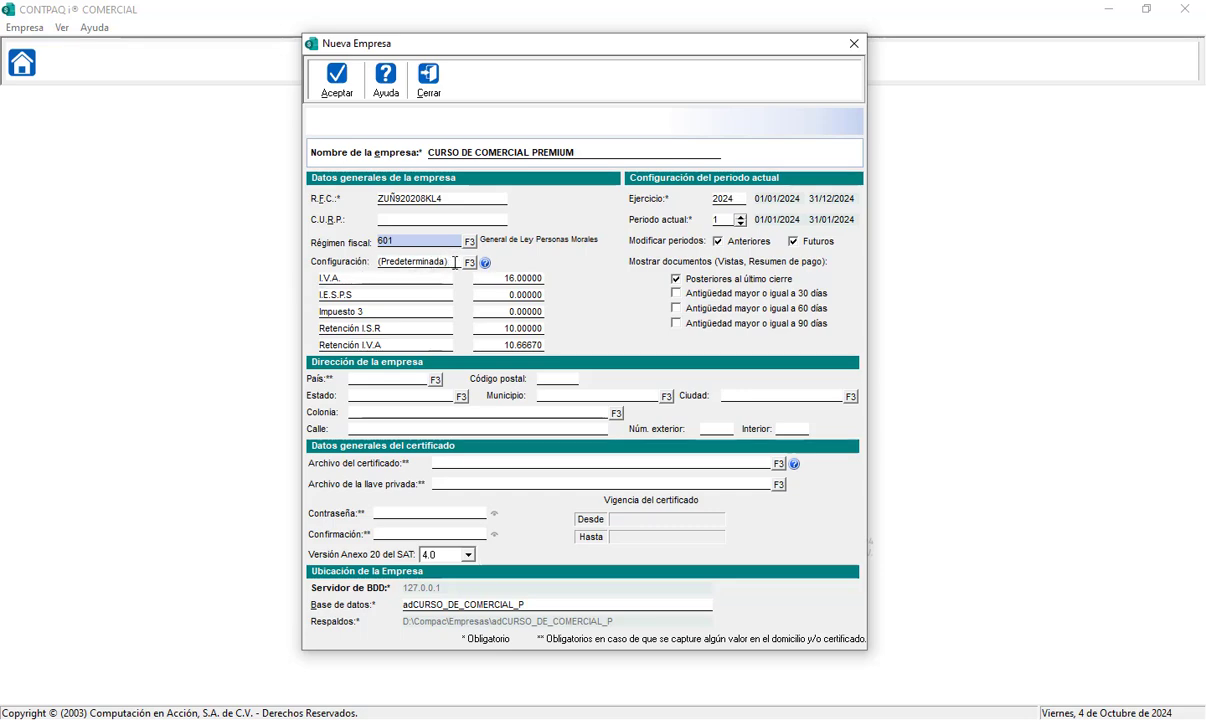
click(430, 264)
click(467, 266)
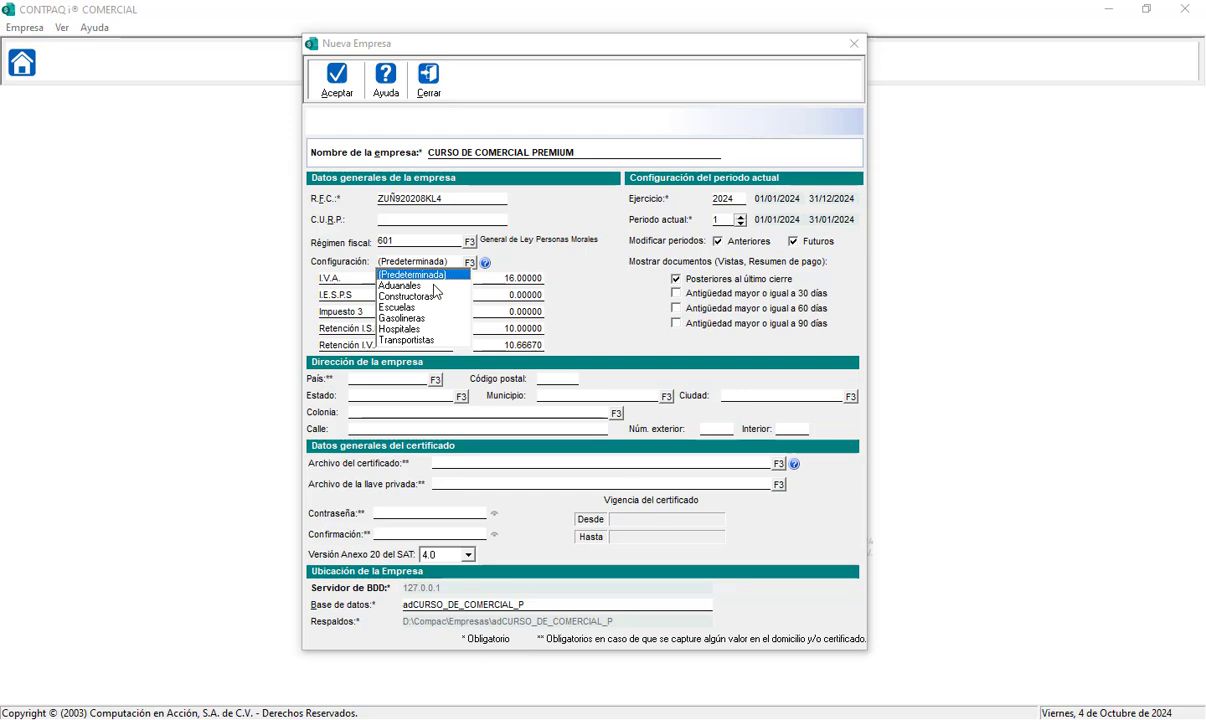
Step: Keep the (Predeterminada) tax configuration, with IVA 16% and ISR retention 10%
key(Escape)
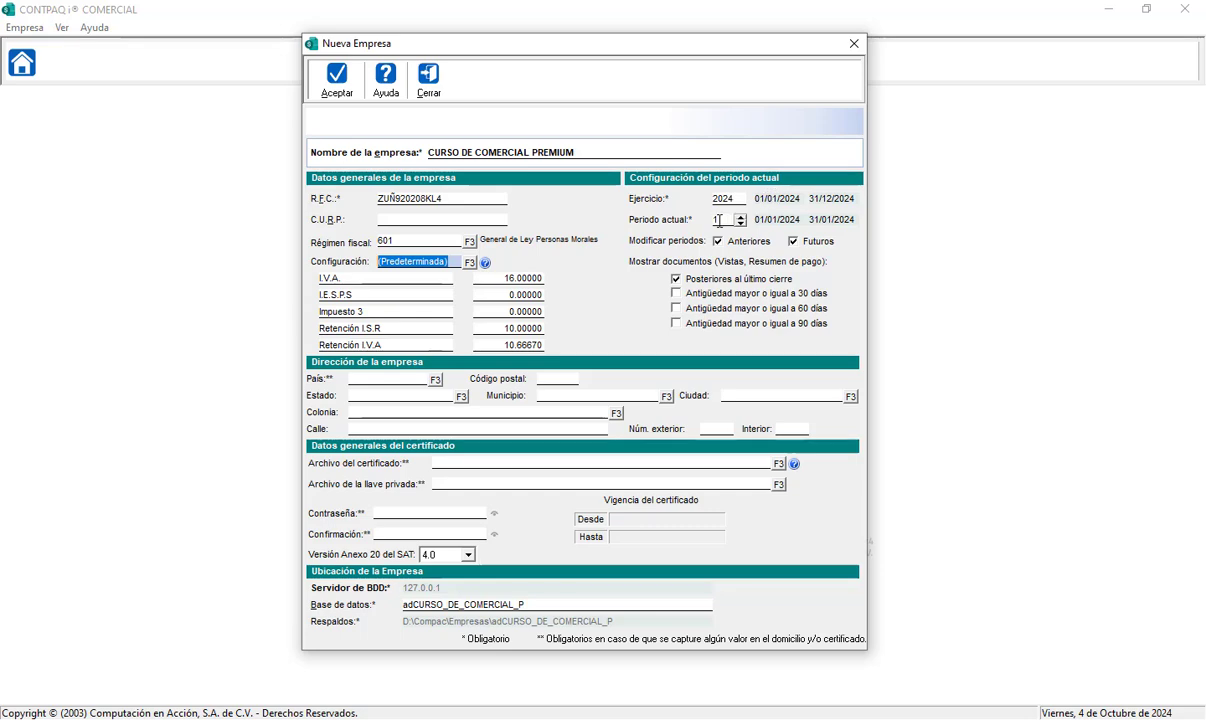
Step: Set fiscal year 2024 and current period 1 (January 2024)
click(718, 220)
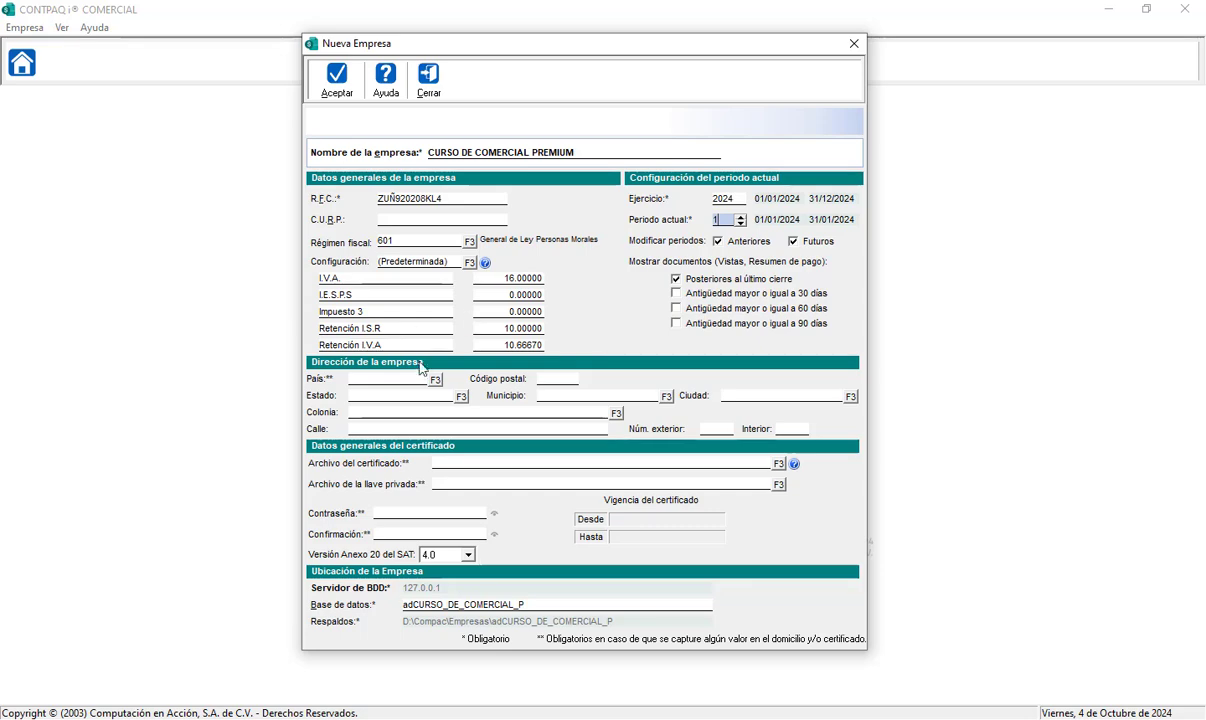
Step: Set the company's country to México and postal code to 29045
click(395, 381)
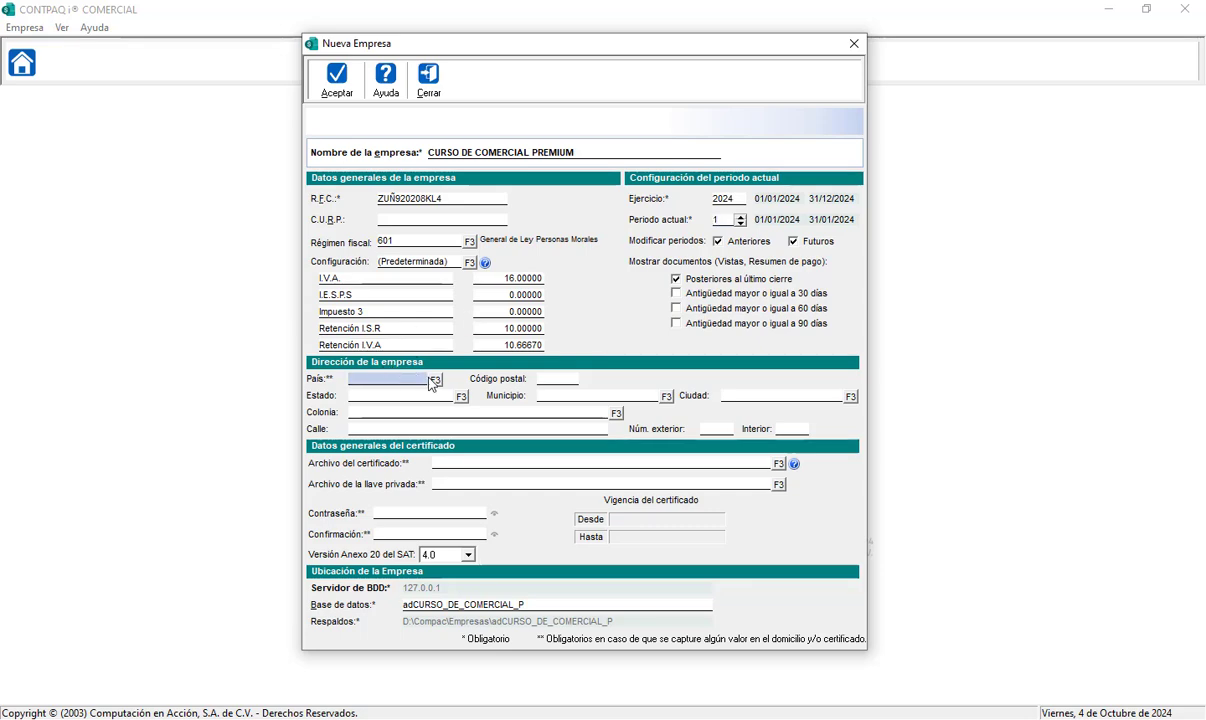
click(437, 381)
click(367, 389)
click(544, 378)
text(29)
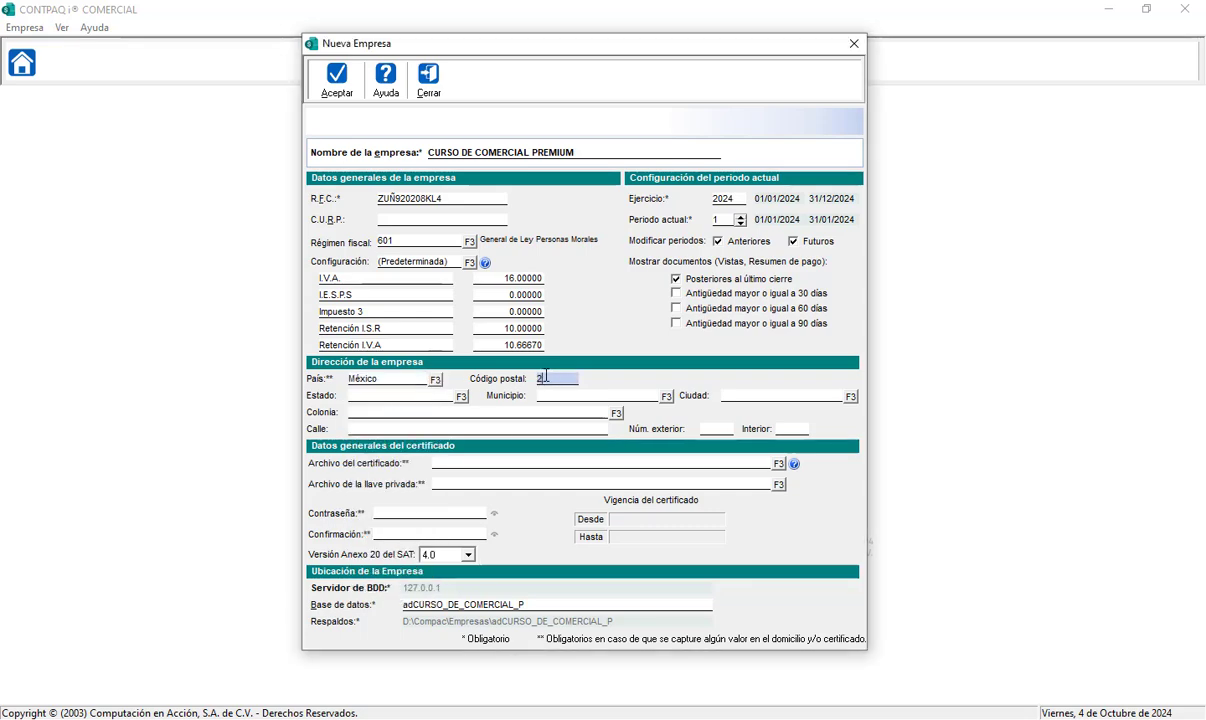
text(045)
key(Tab)
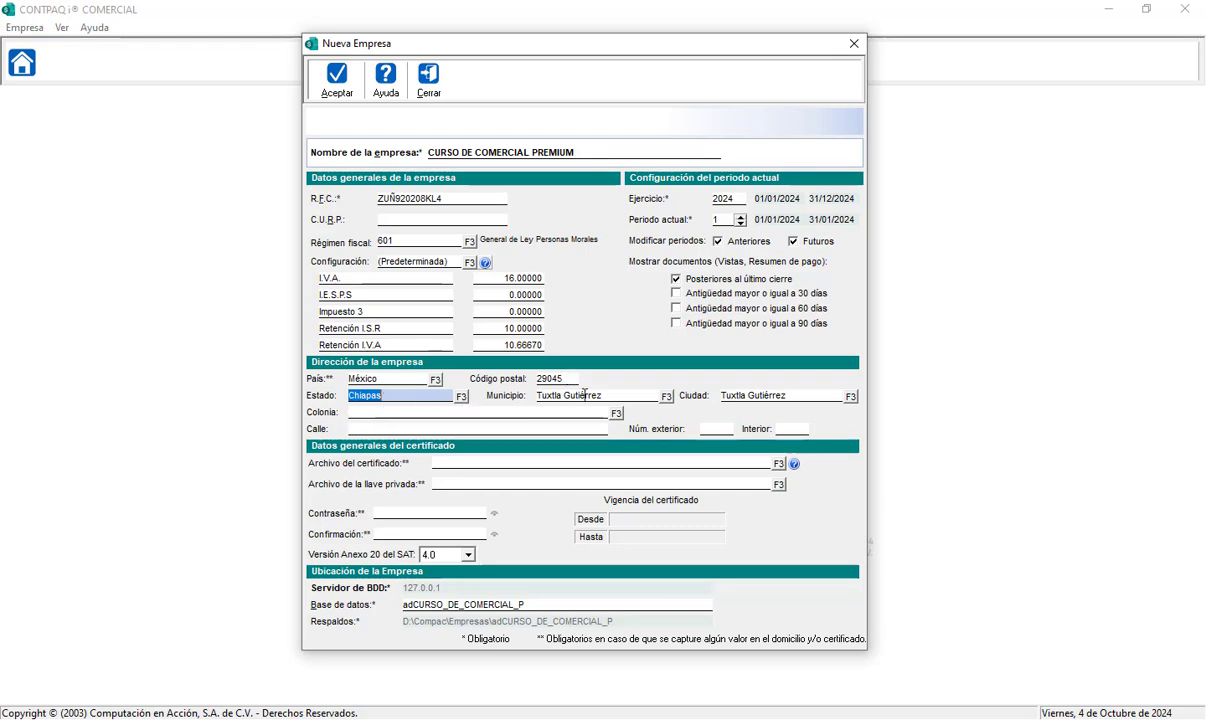
click(493, 413)
key(F3)
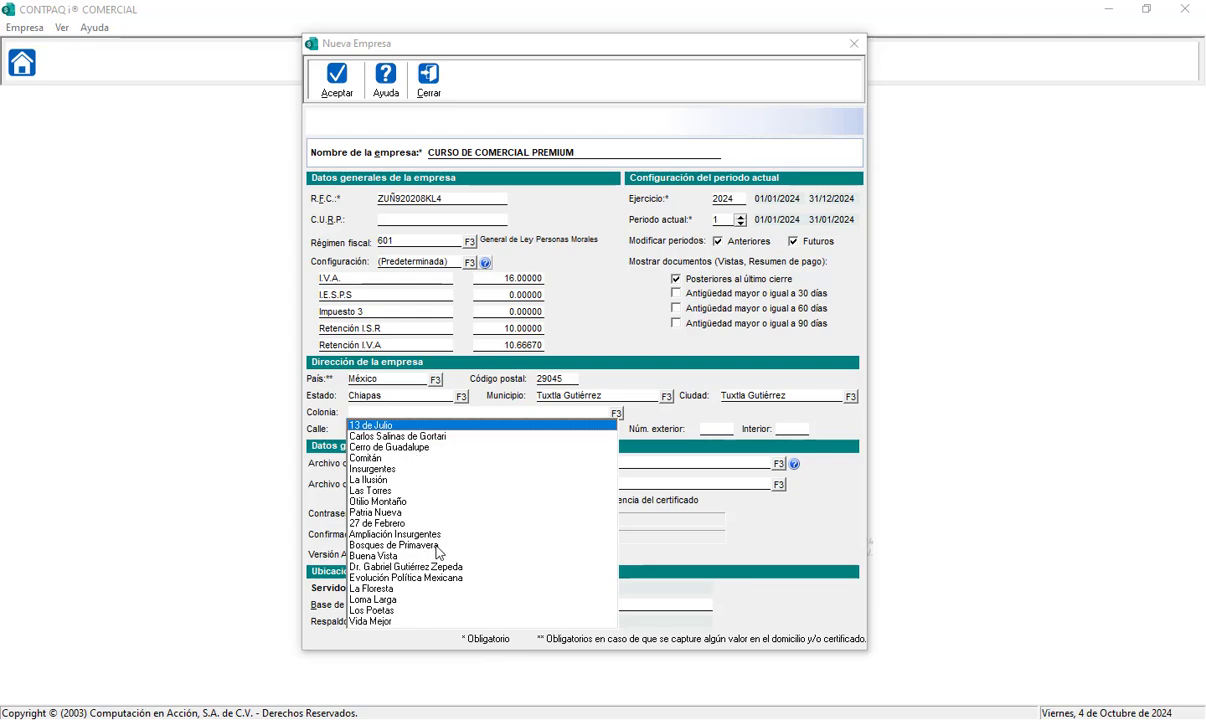
click(396, 512)
key(Tab)
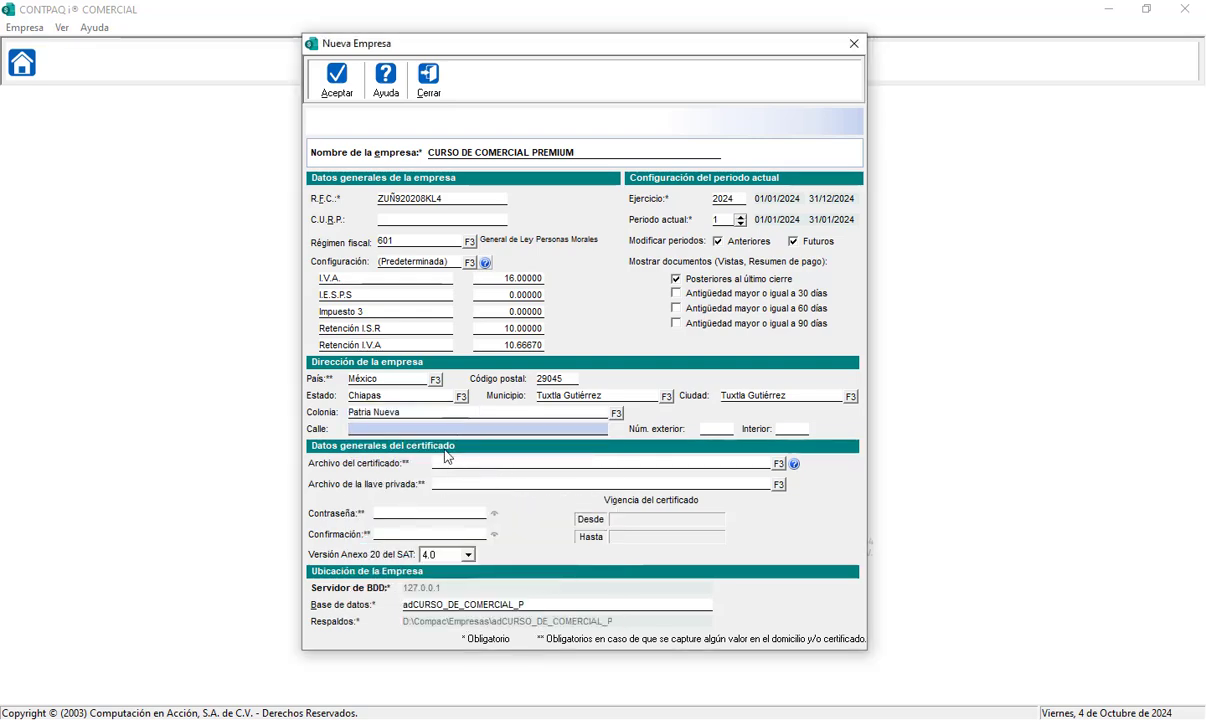
text(Avenida rosales)
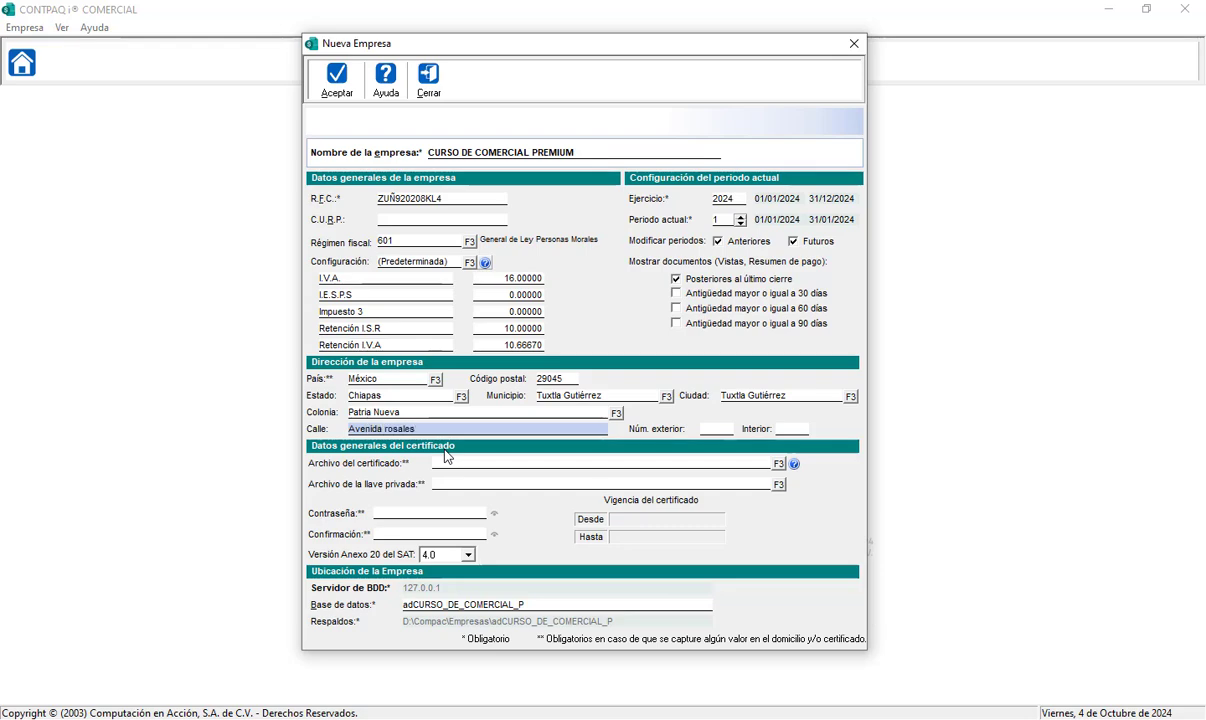
key(Tab)
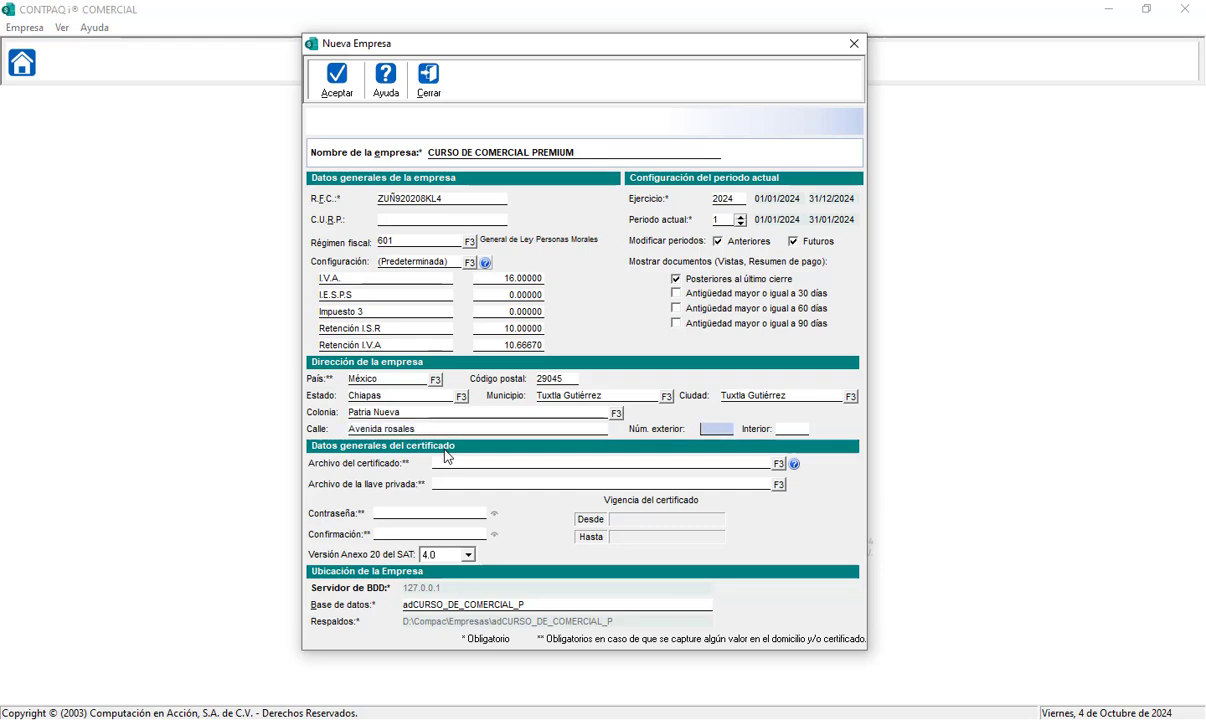
text(123)
key(Tab)
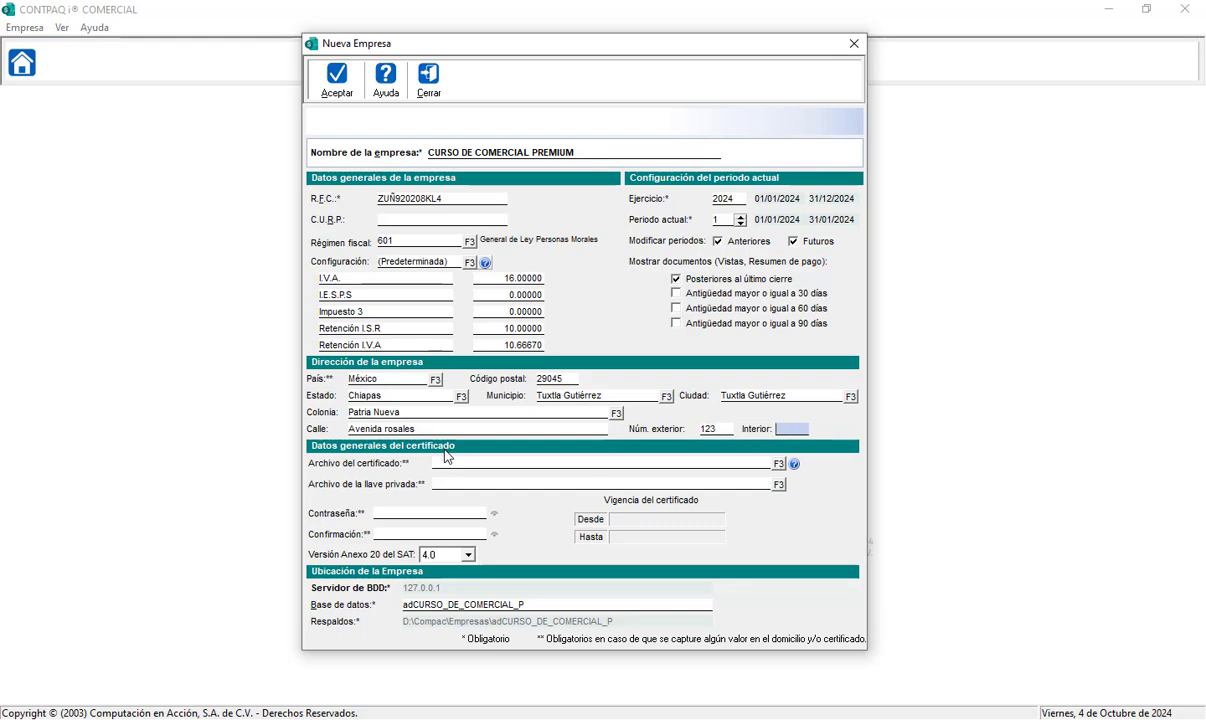
text(A)
Step: Browse the network for the certificate file through SERVIDOR > Integra > Servicio Sistemas
click(778, 463)
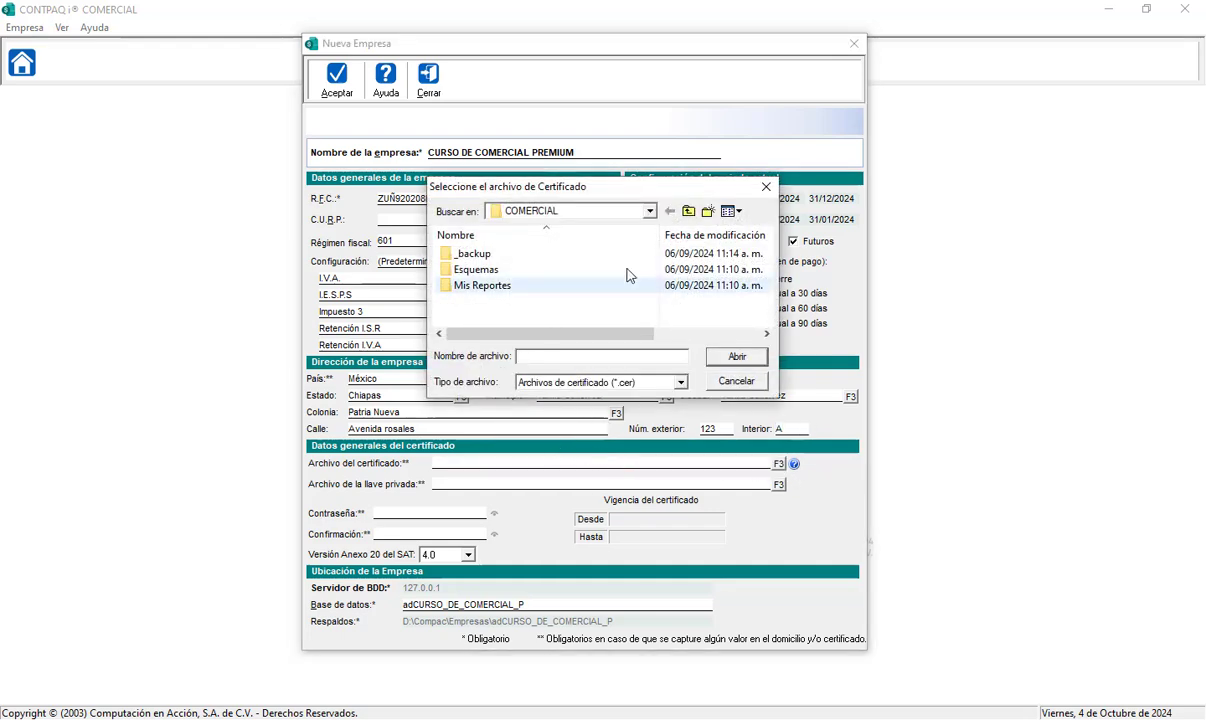
click(649, 210)
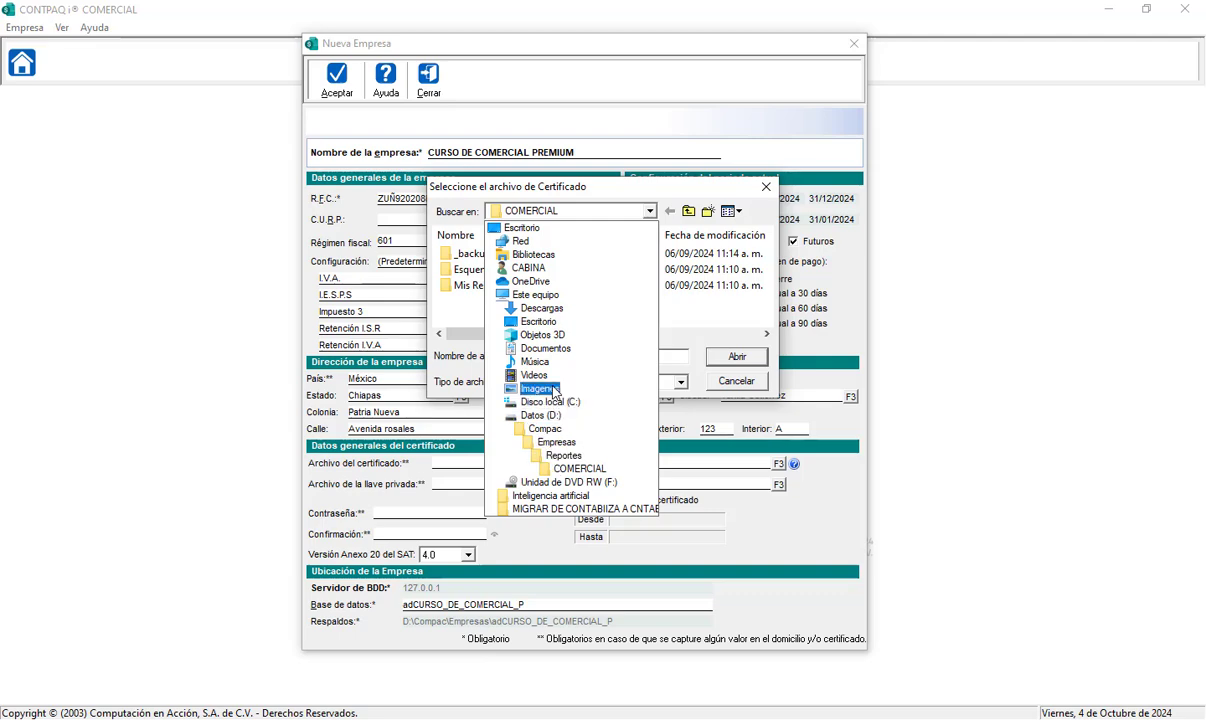
click(521, 242)
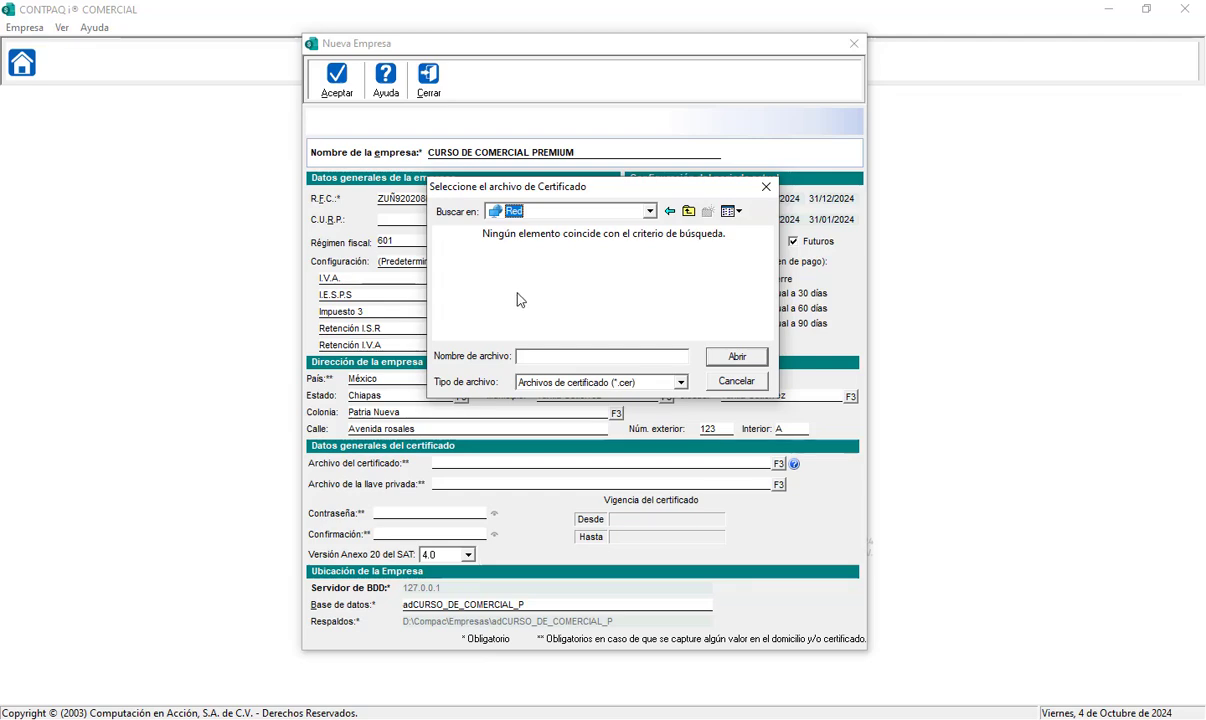
scroll(538, 320, down, 1)
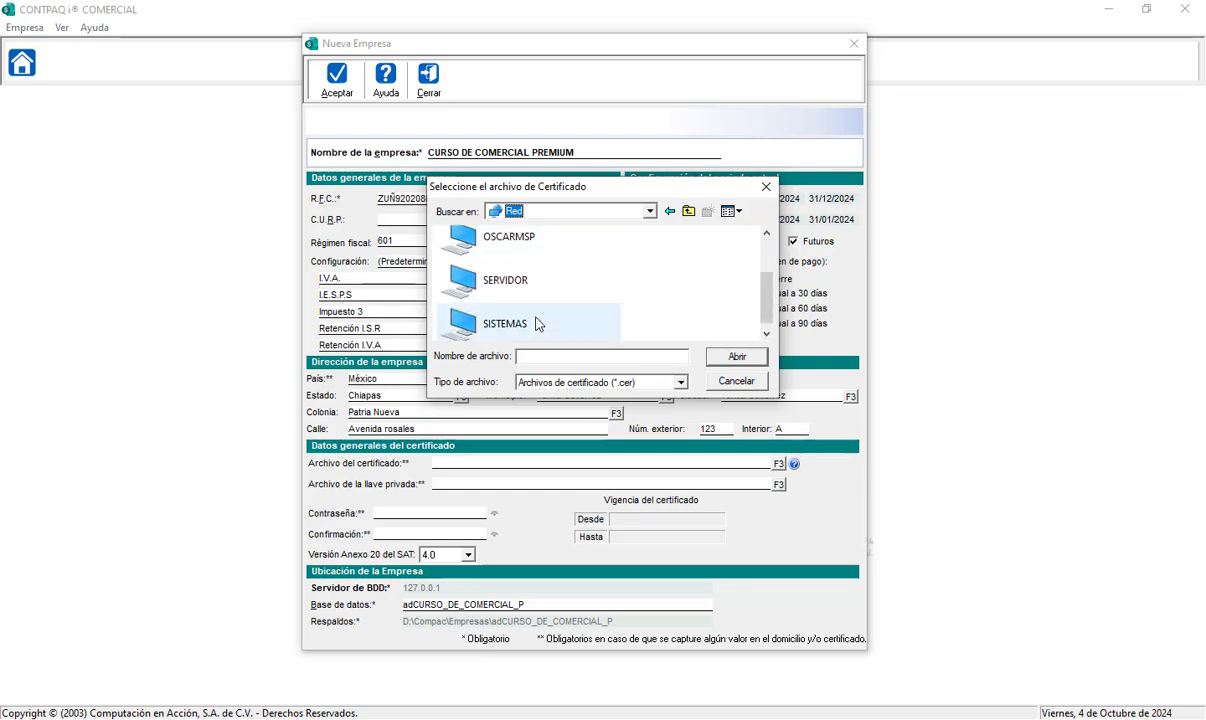
double_click(527, 281)
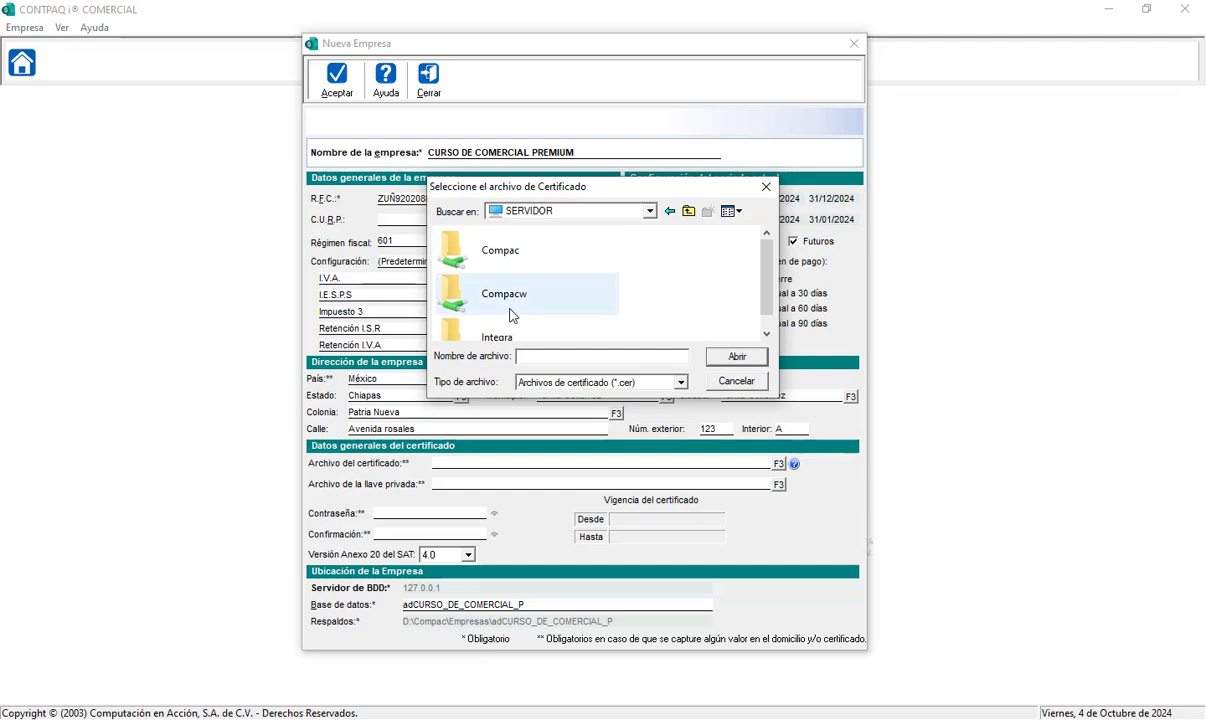
scroll(524, 316, down, 1)
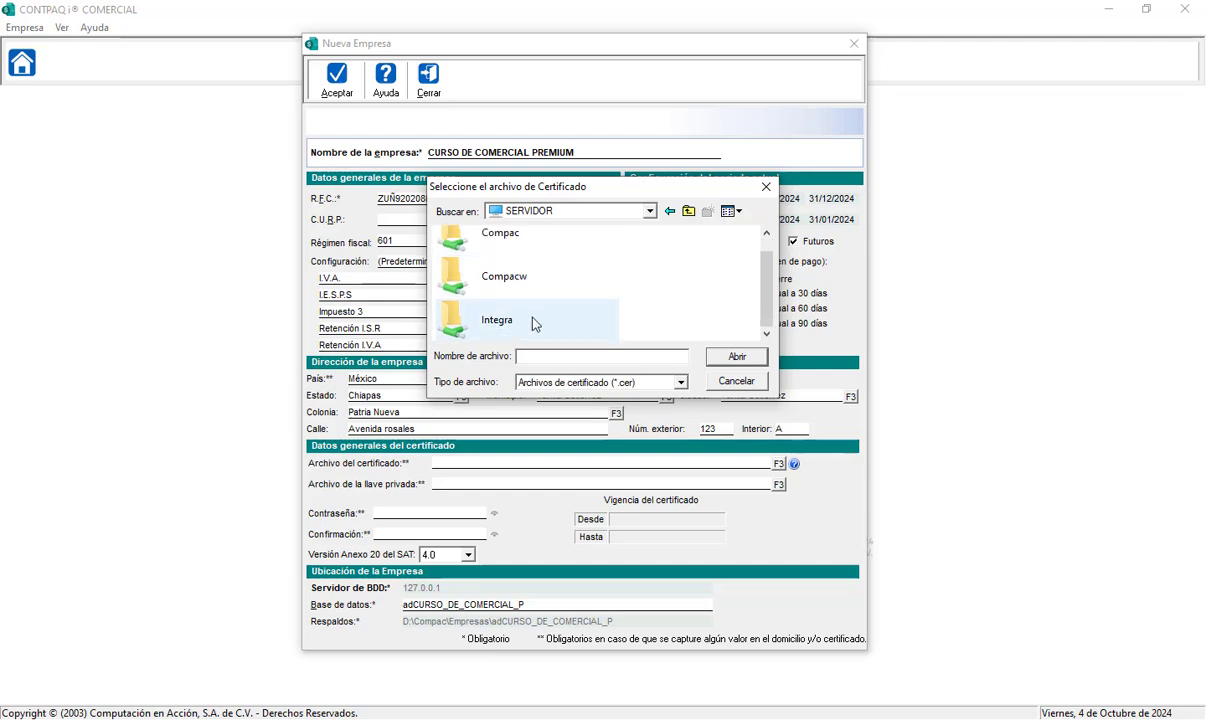
double_click(528, 322)
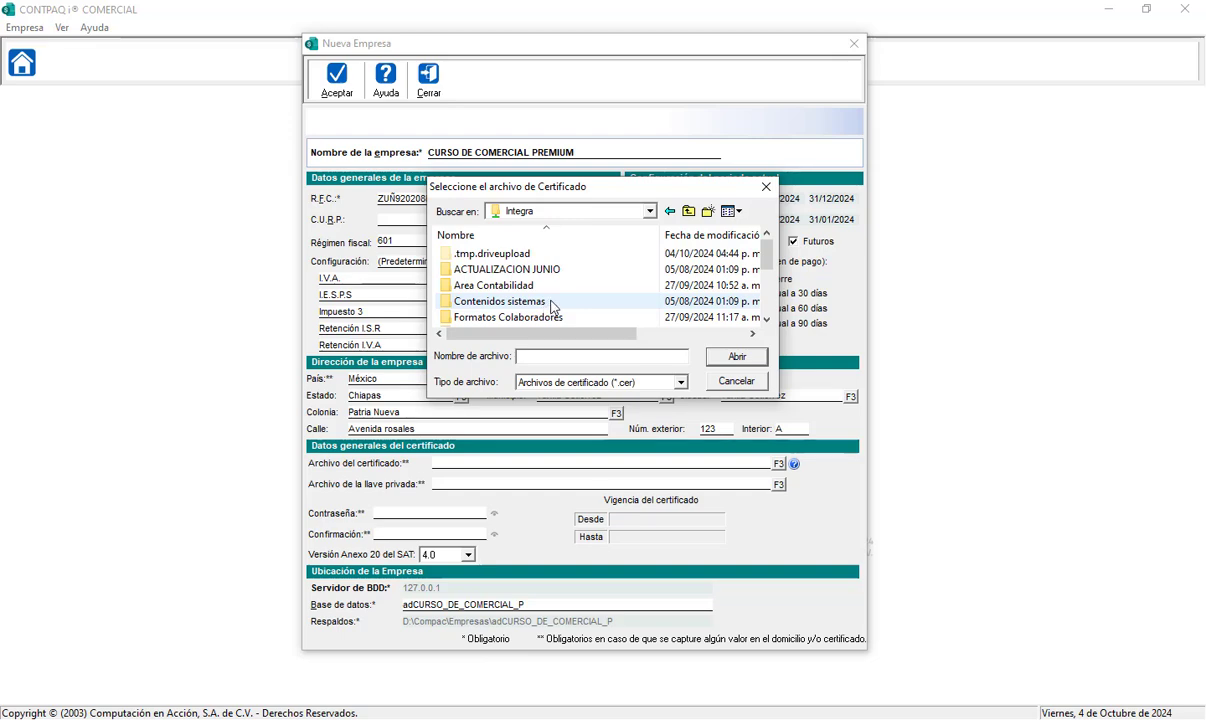
scroll(530, 308, down, 3)
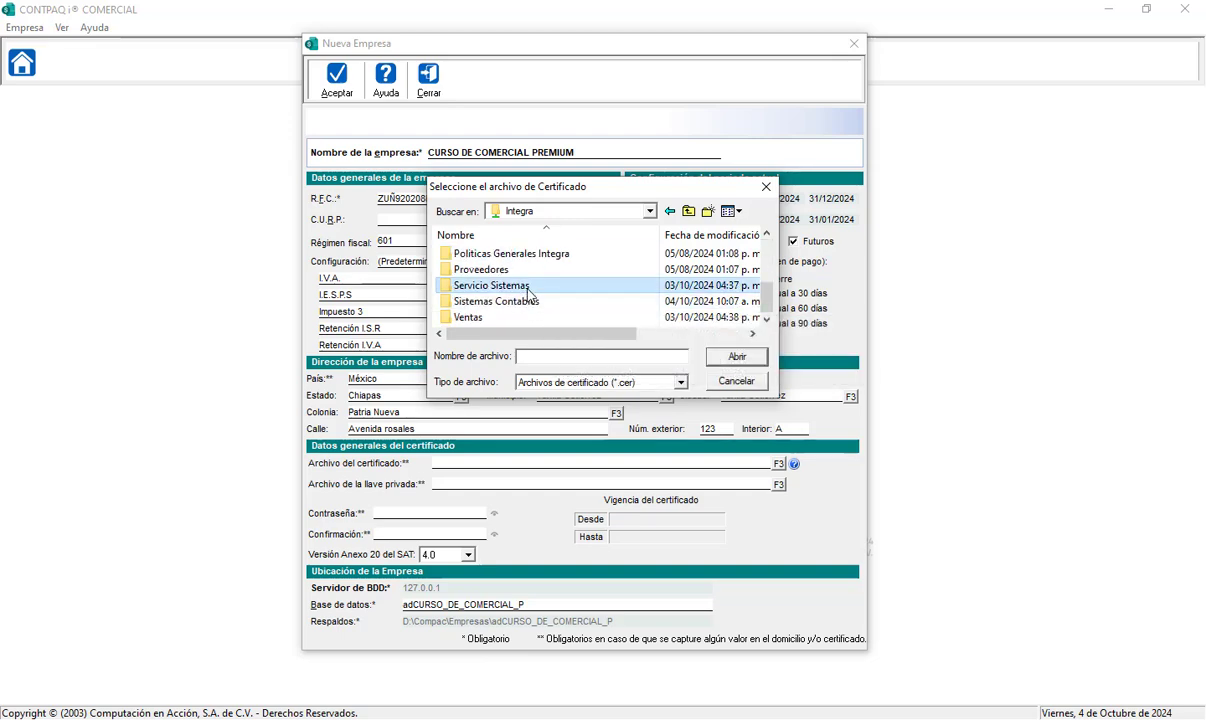
double_click(527, 286)
Step: Open Asesores, the advisor's folder and its CSD folder, and select the .cer certificate
scroll(519, 280, down, 3)
scroll(530, 278, up, 2)
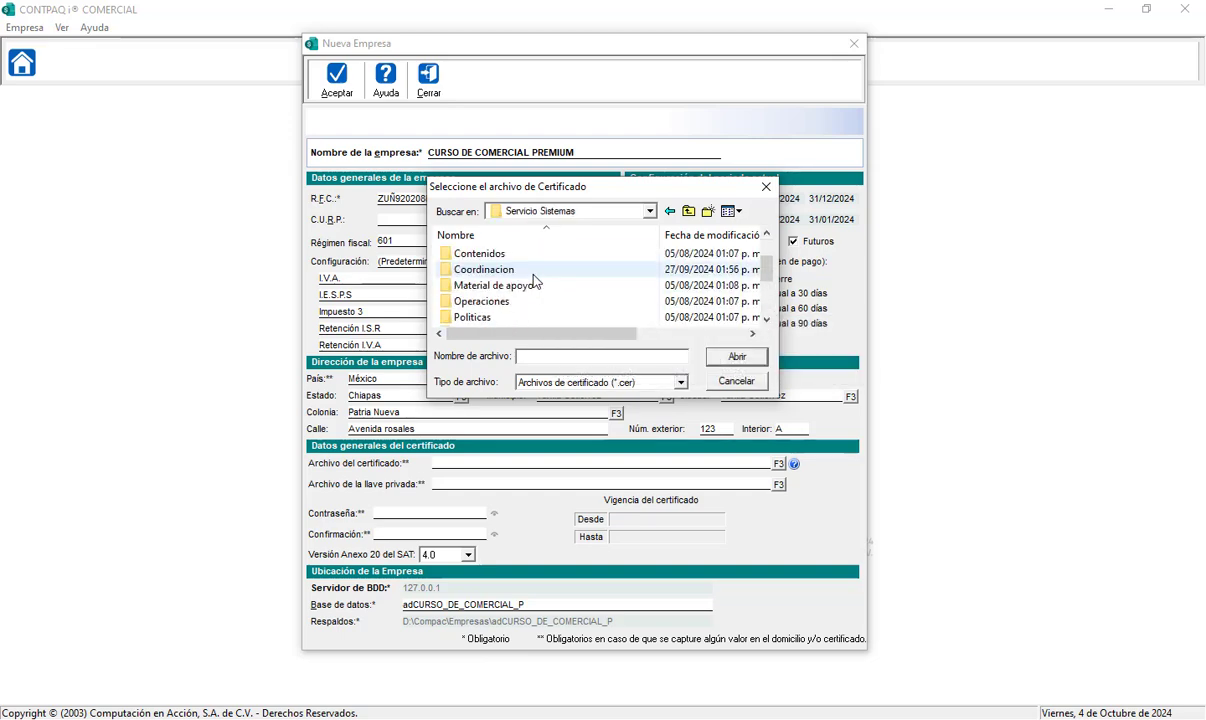
scroll(530, 278, down, 1)
scroll(525, 290, up, 2)
double_click(497, 269)
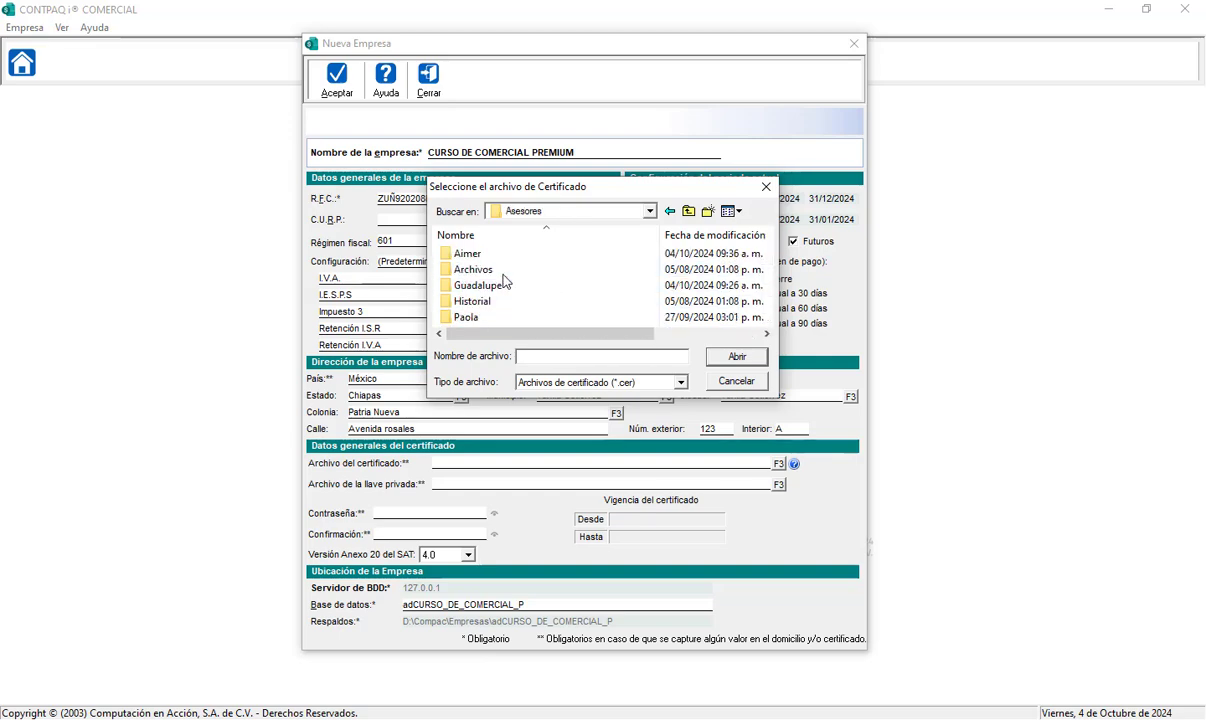
double_click(498, 256)
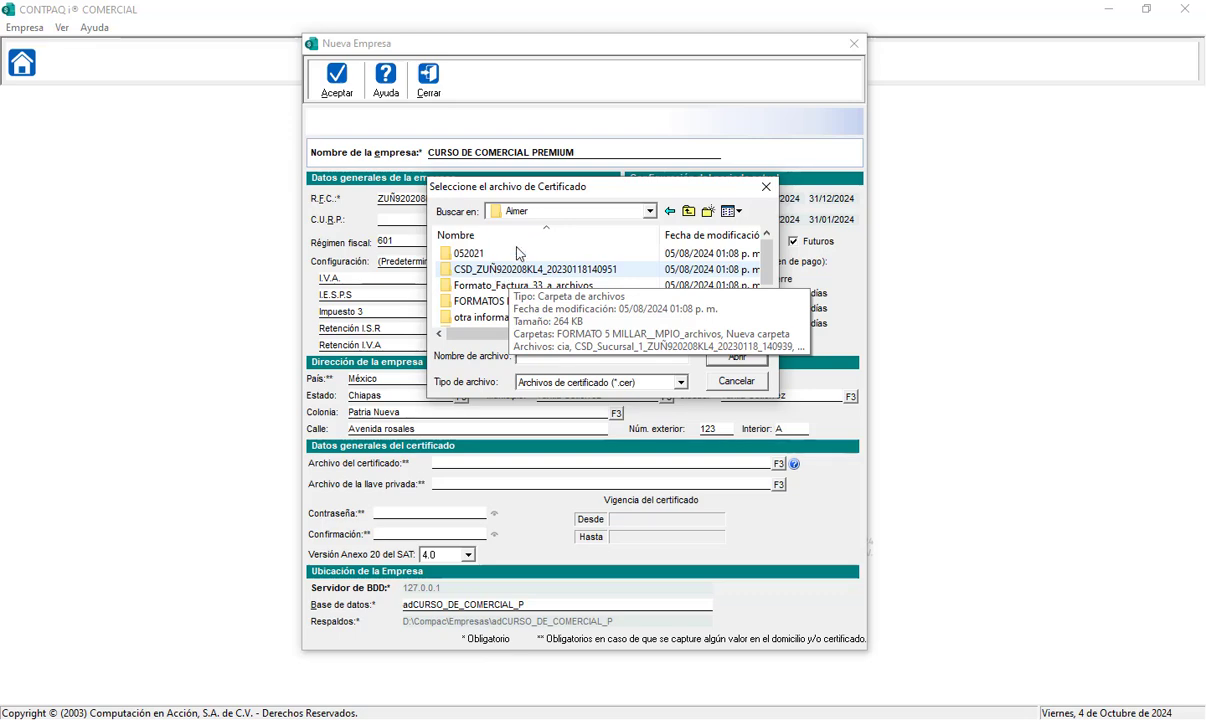
drag(582, 191, 677, 183)
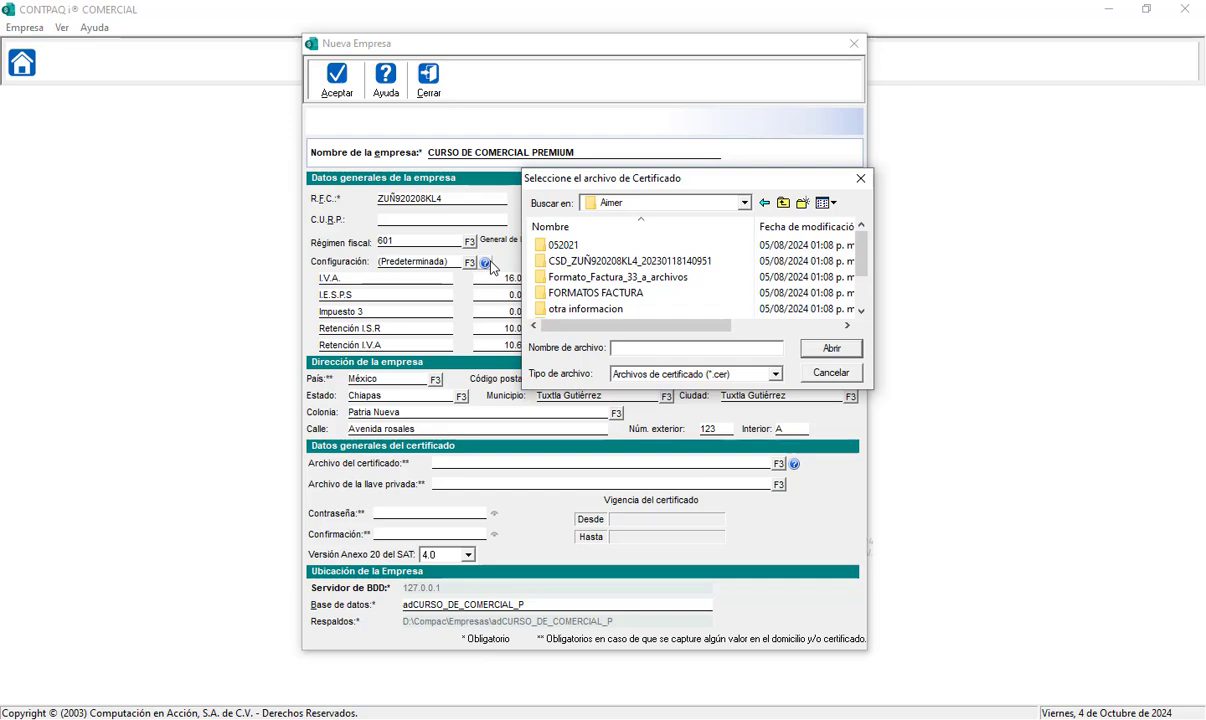
double_click(580, 261)
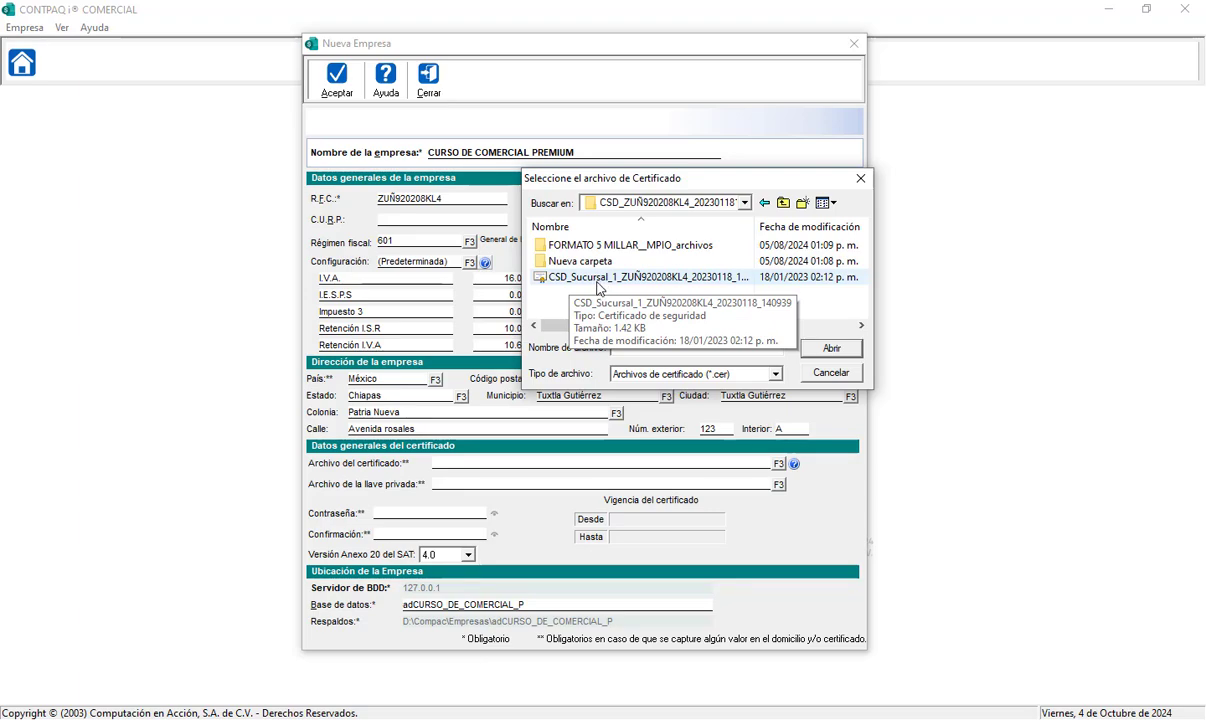
drag(756, 226, 796, 226)
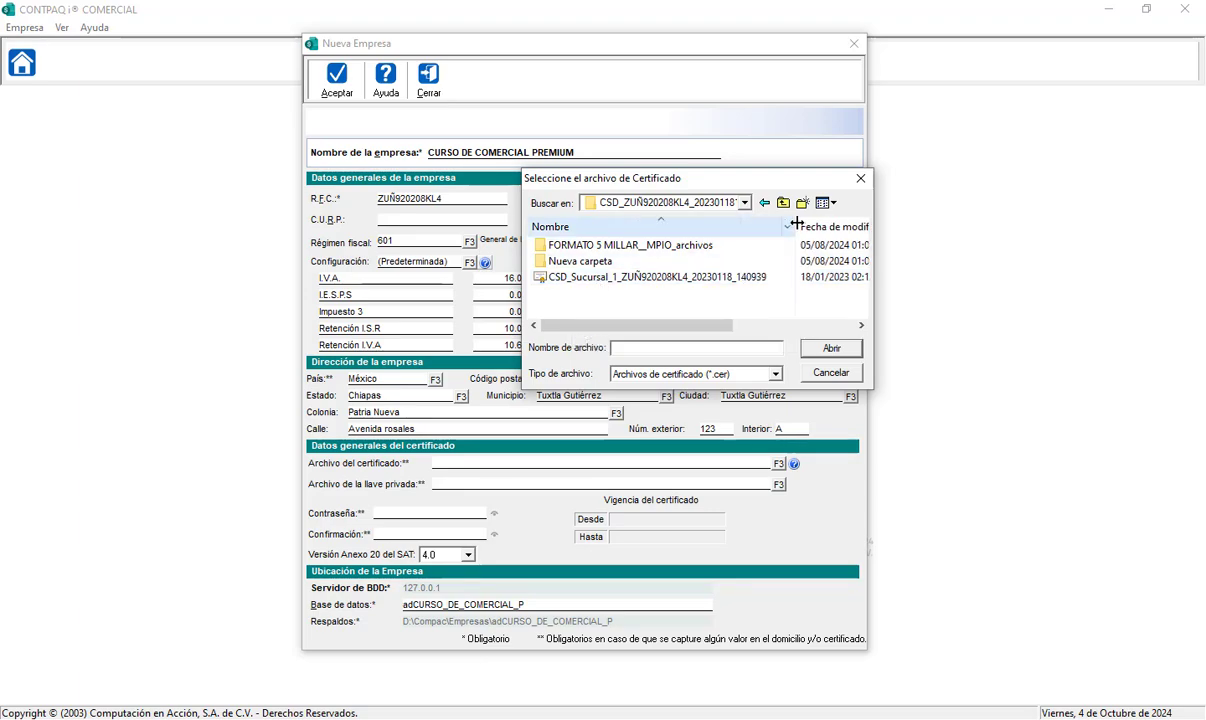
double_click(600, 274)
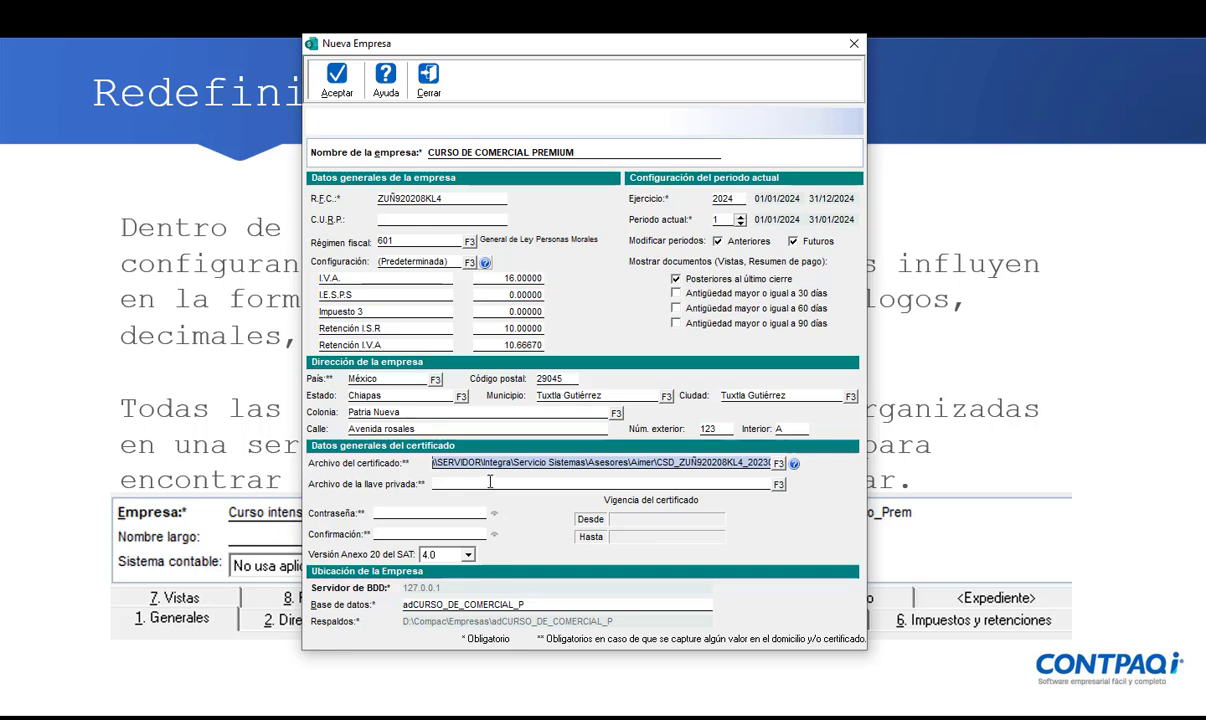
Step: Fill in the matching private key file, then enter and confirm the certificate password
click(489, 483)
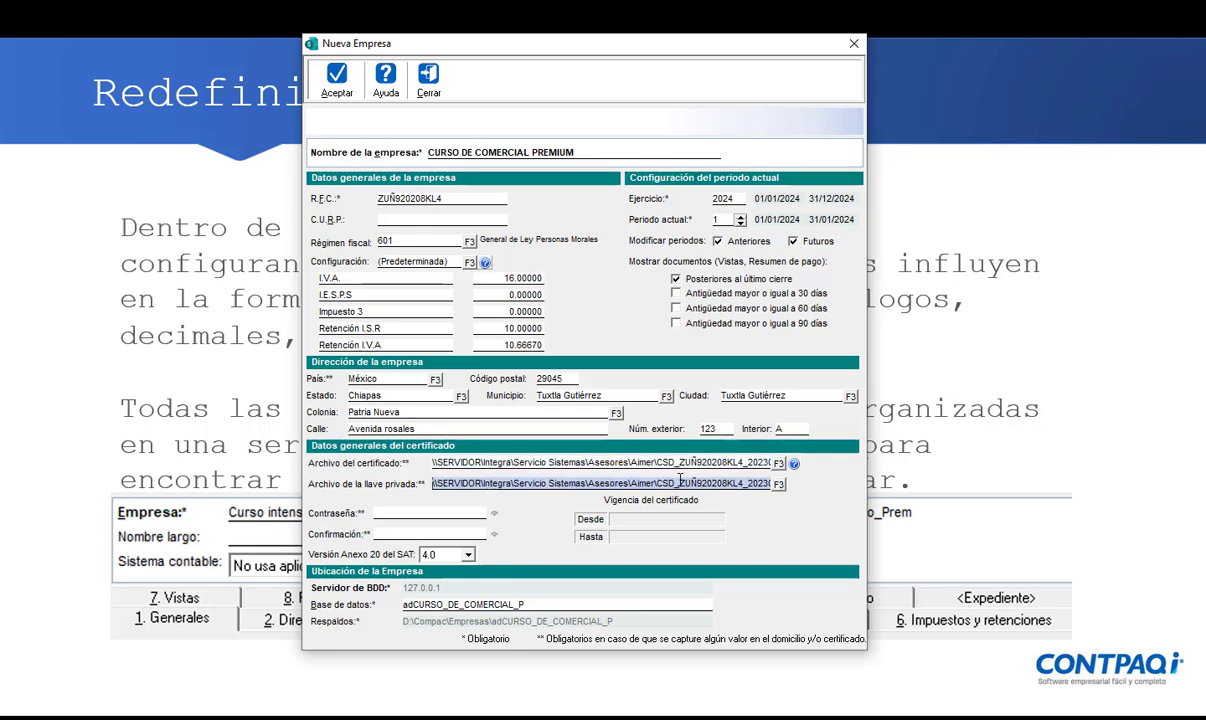
click(473, 513)
text(******)
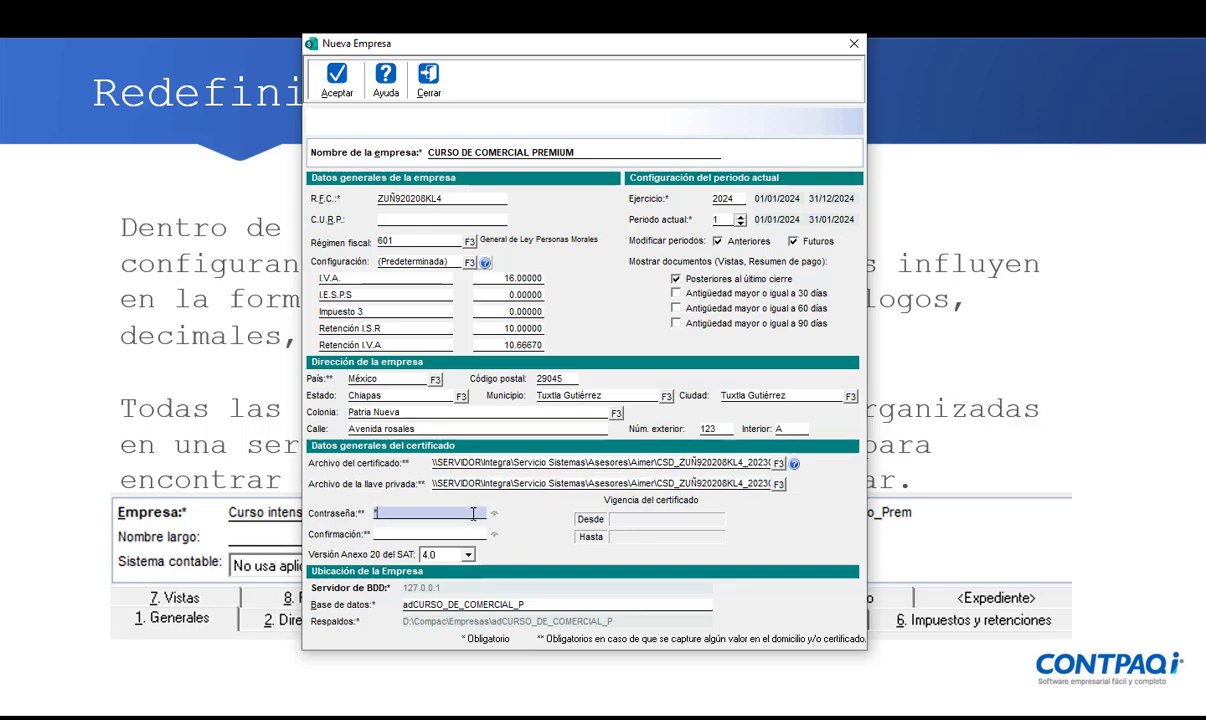
text(***)
key(Tab)
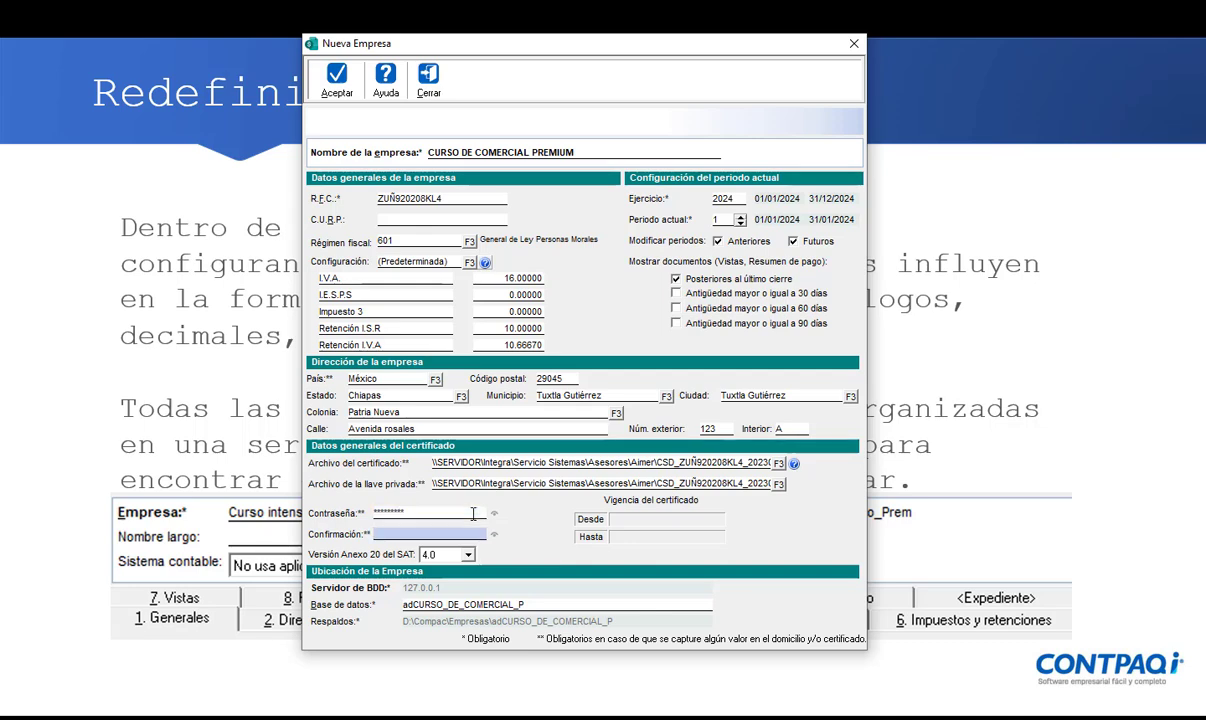
text(**********)
Step: Trim the database name to adCURSO_DE_COMERCIAL, then save and confirm creating the company
click(516, 605)
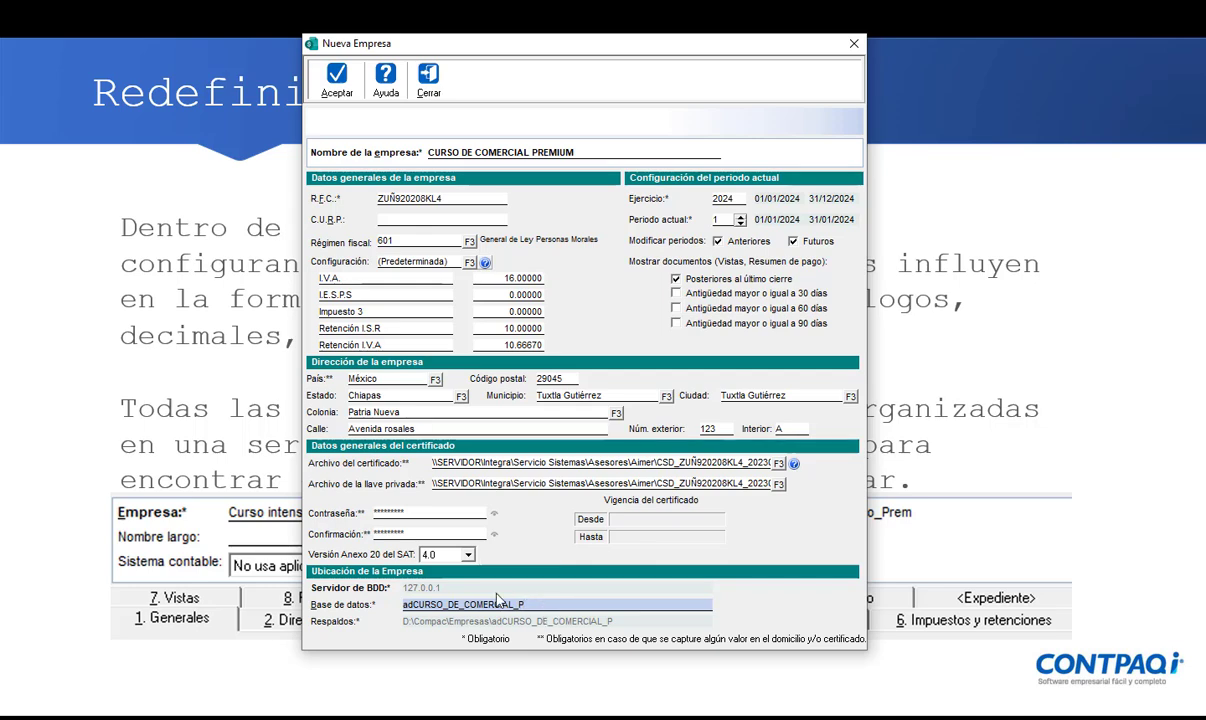
key(BackSpace)
key(BackSpace)
click(336, 86)
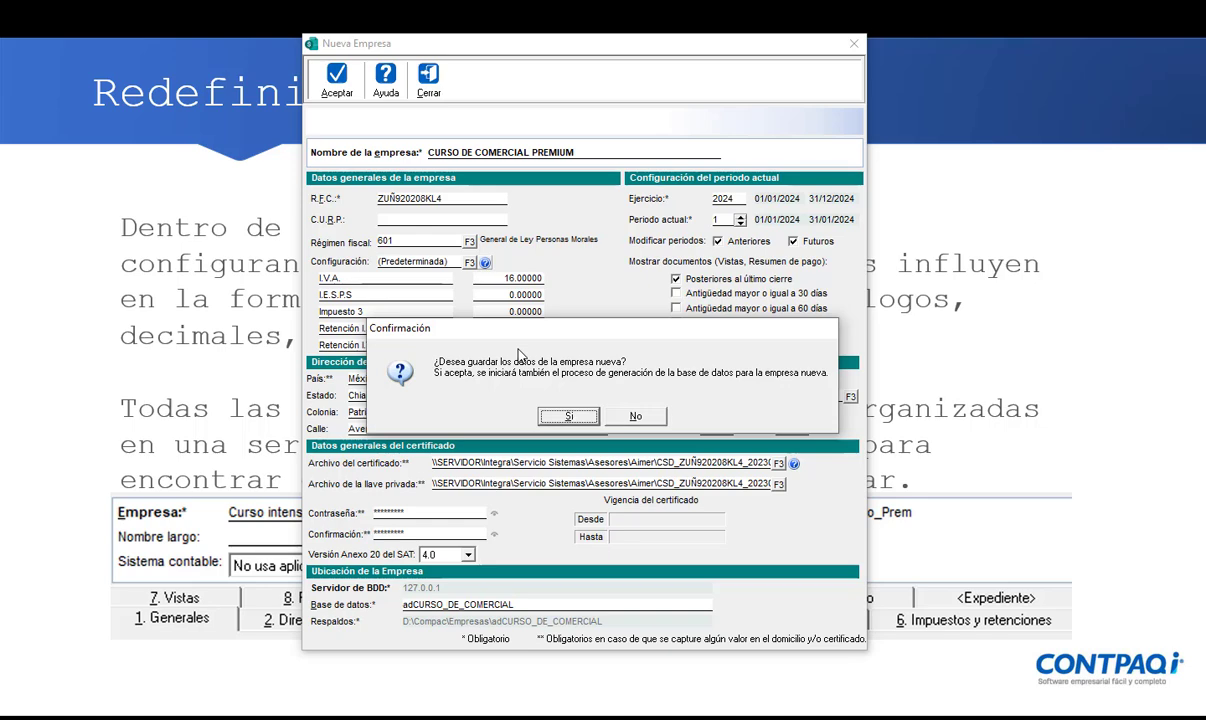
click(548, 421)
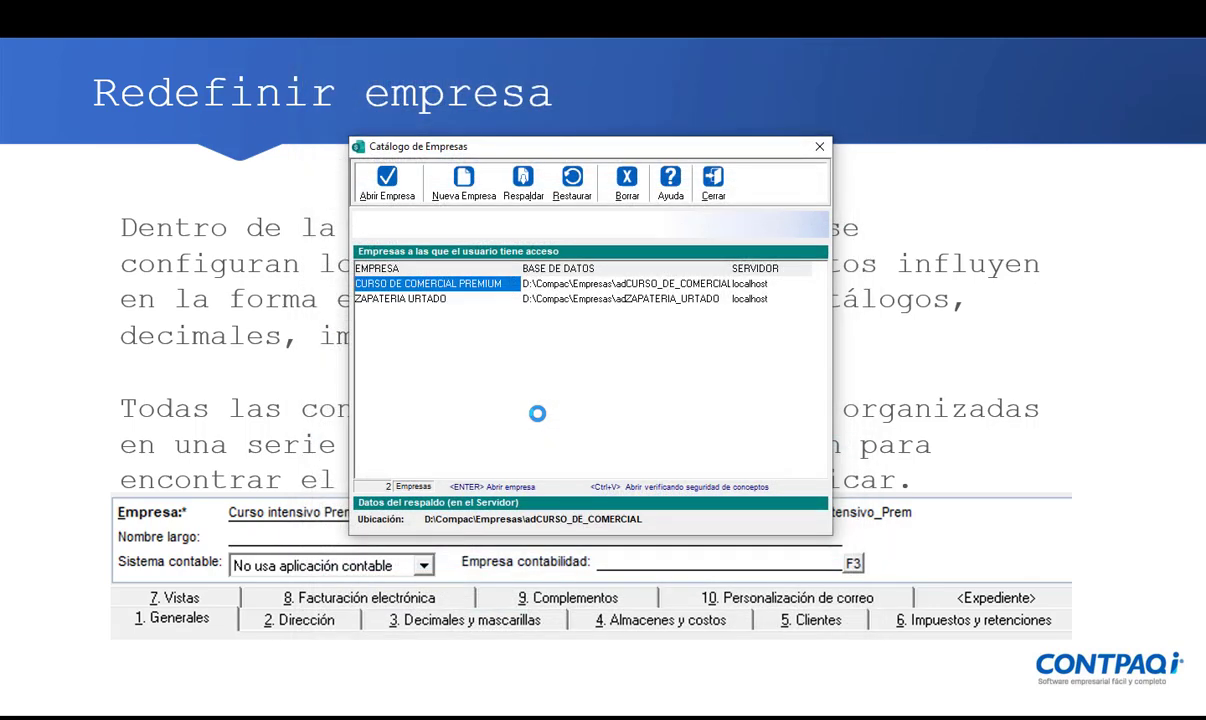
Step: Open the CURSO DE COMERCIAL PREMIUM company from Catálogo de Empresas
double_click(449, 287)
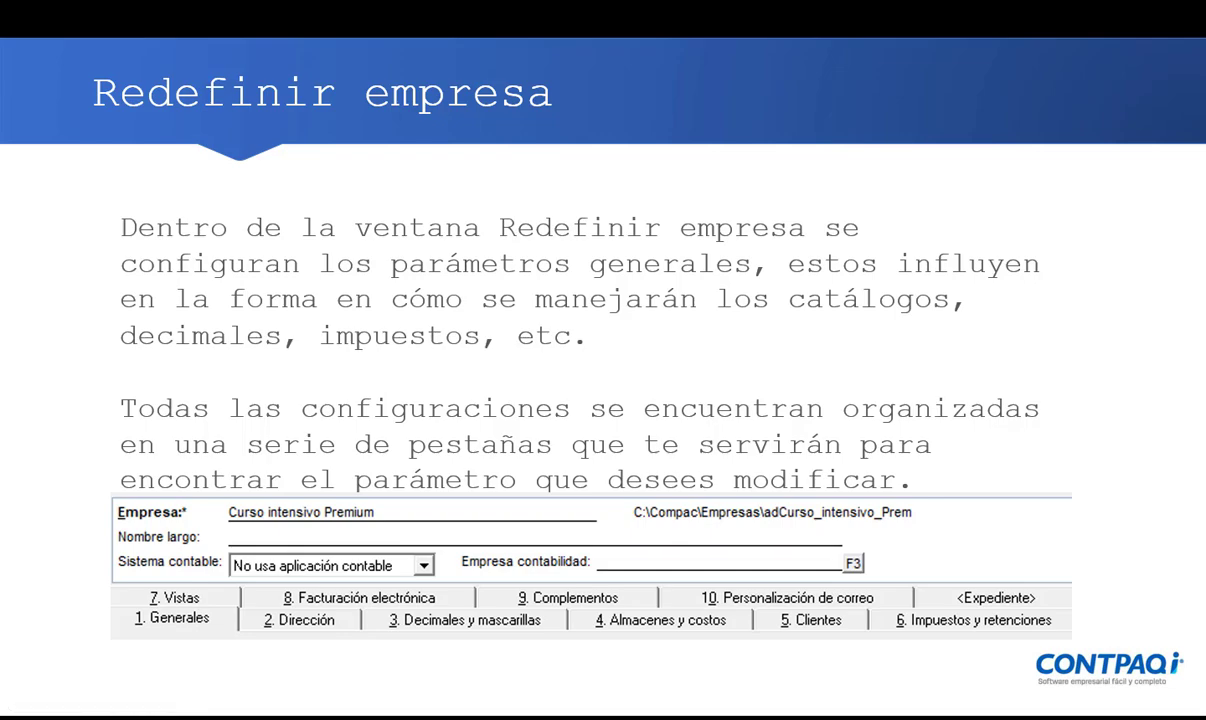
Step: Advance the presentation to the Redefinir empresa flowchart slide
key(Right)
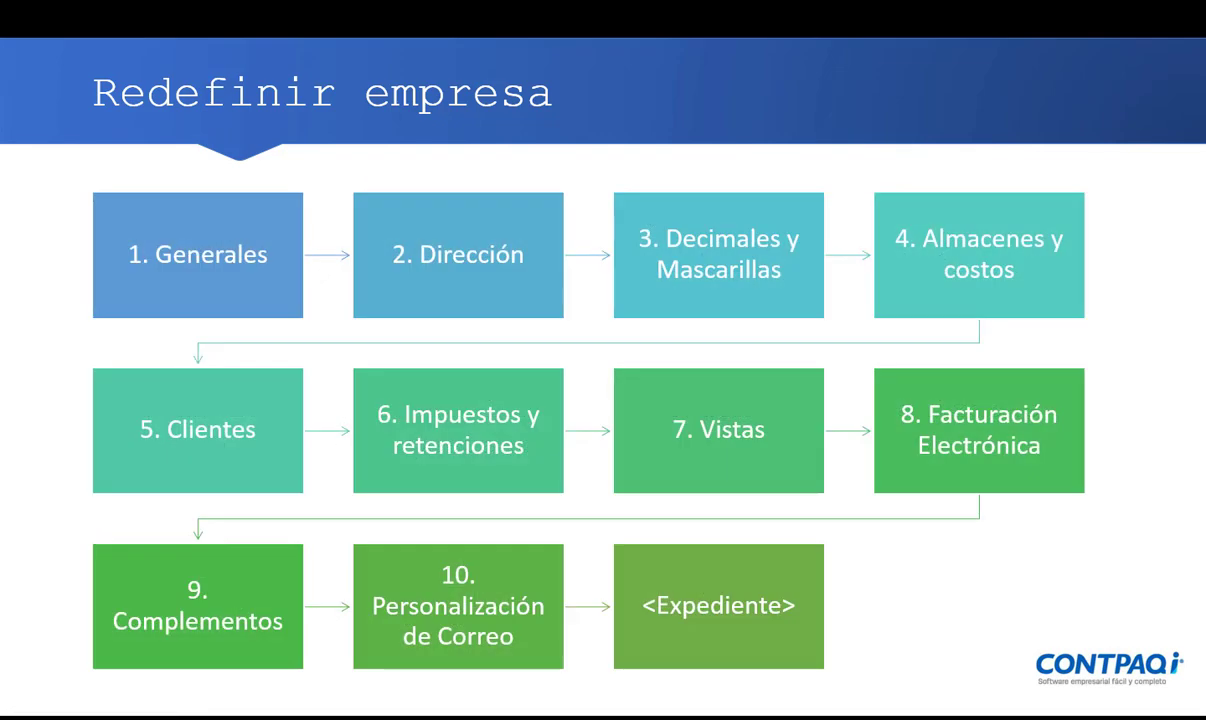
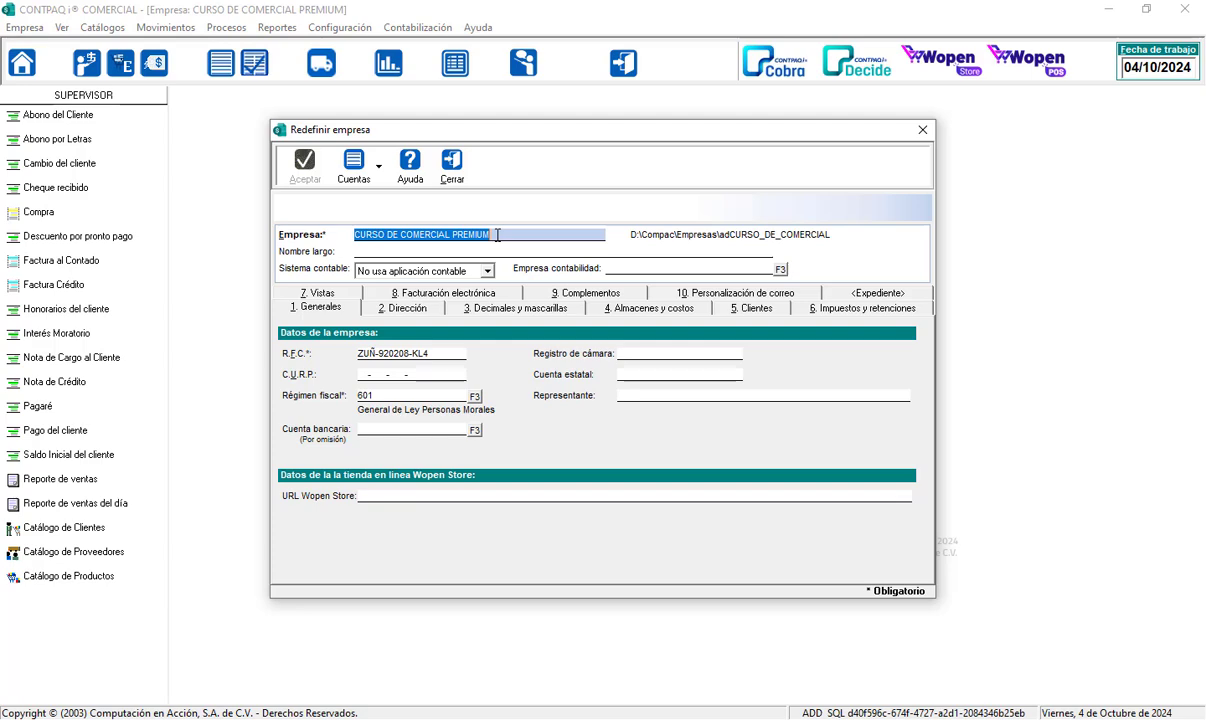
click(465, 252)
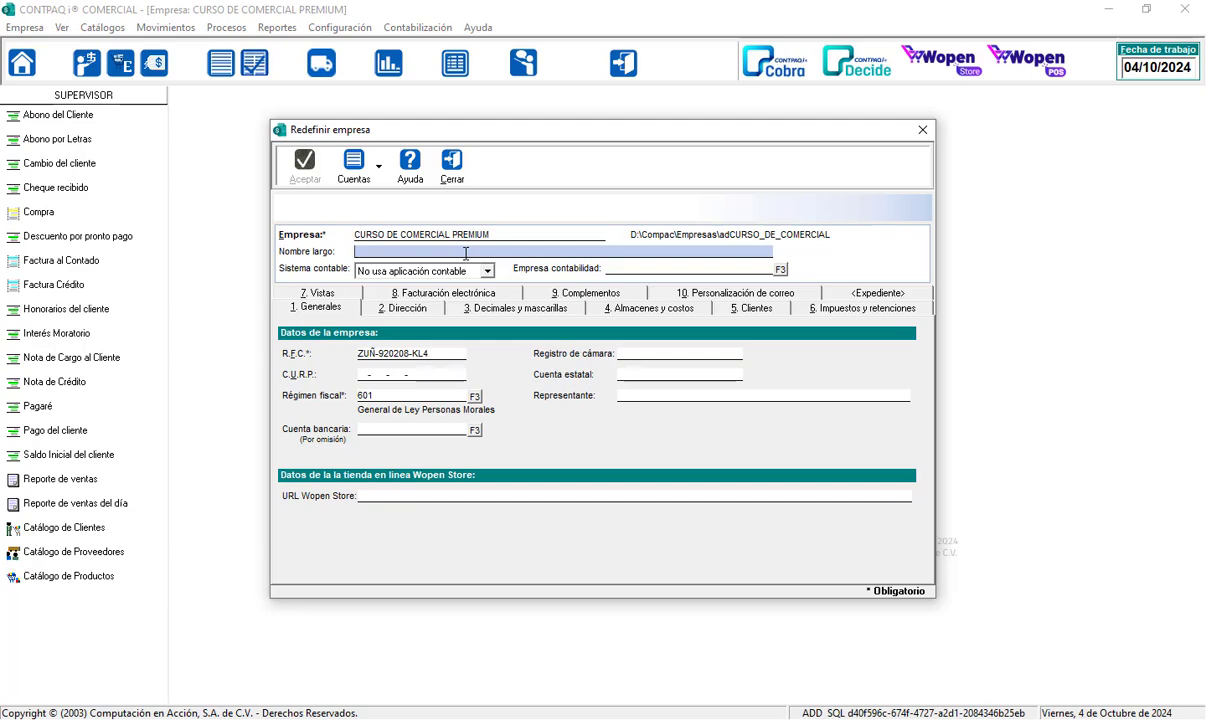
click(515, 232)
click(511, 248)
click(511, 237)
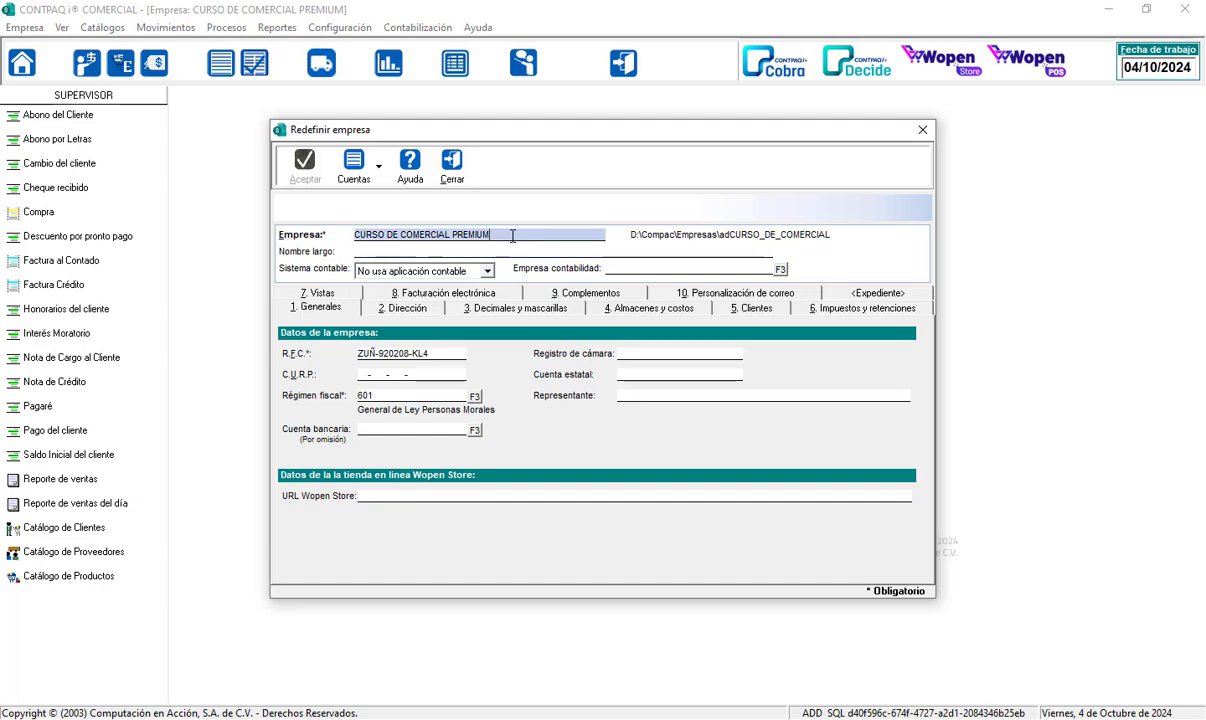
click(512, 247)
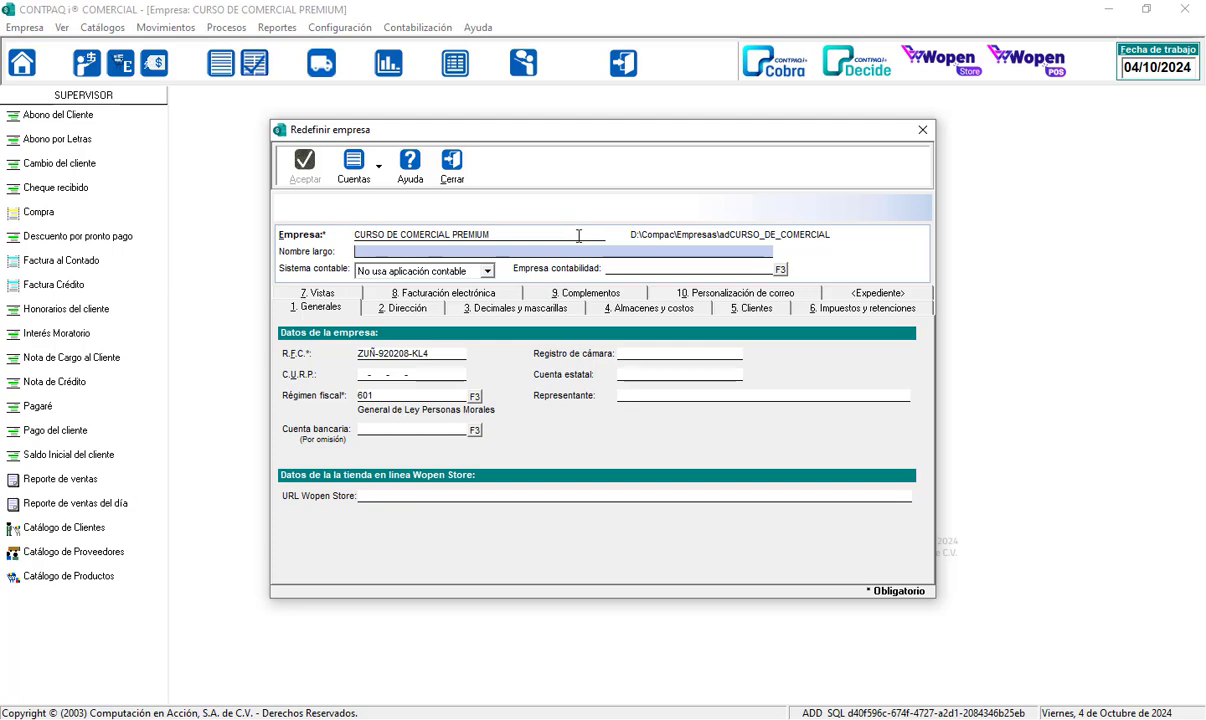
drag(573, 234, 416, 232)
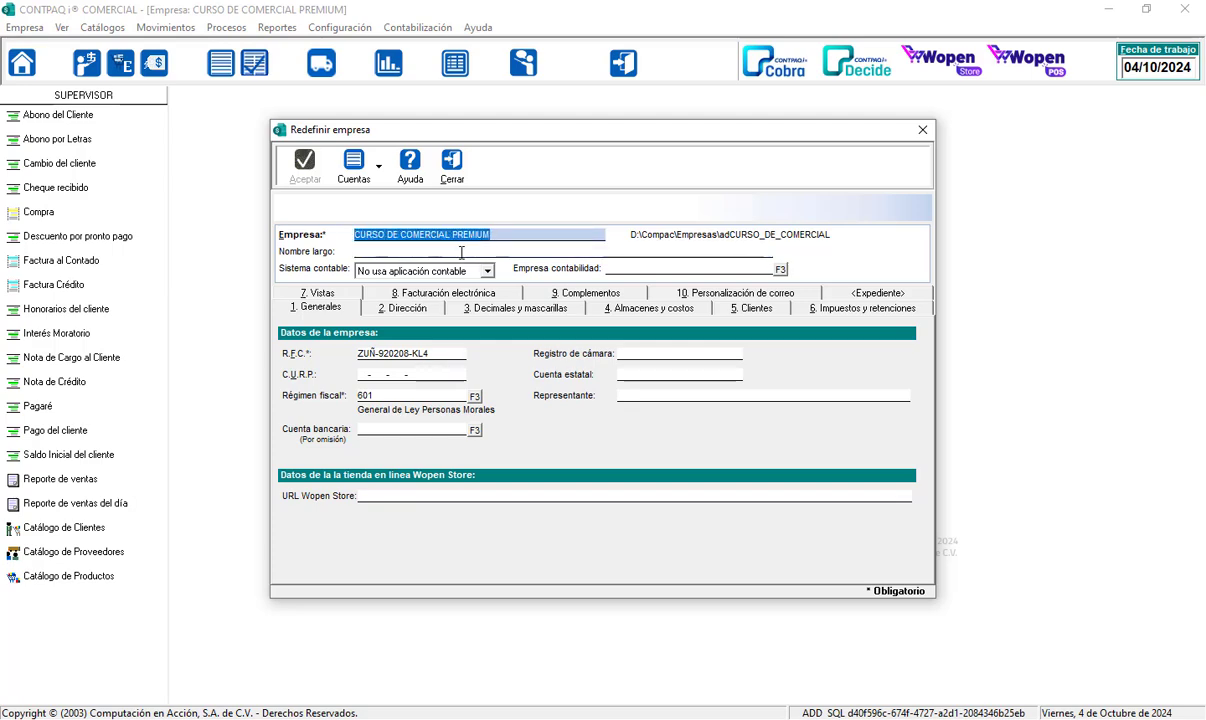
click(461, 252)
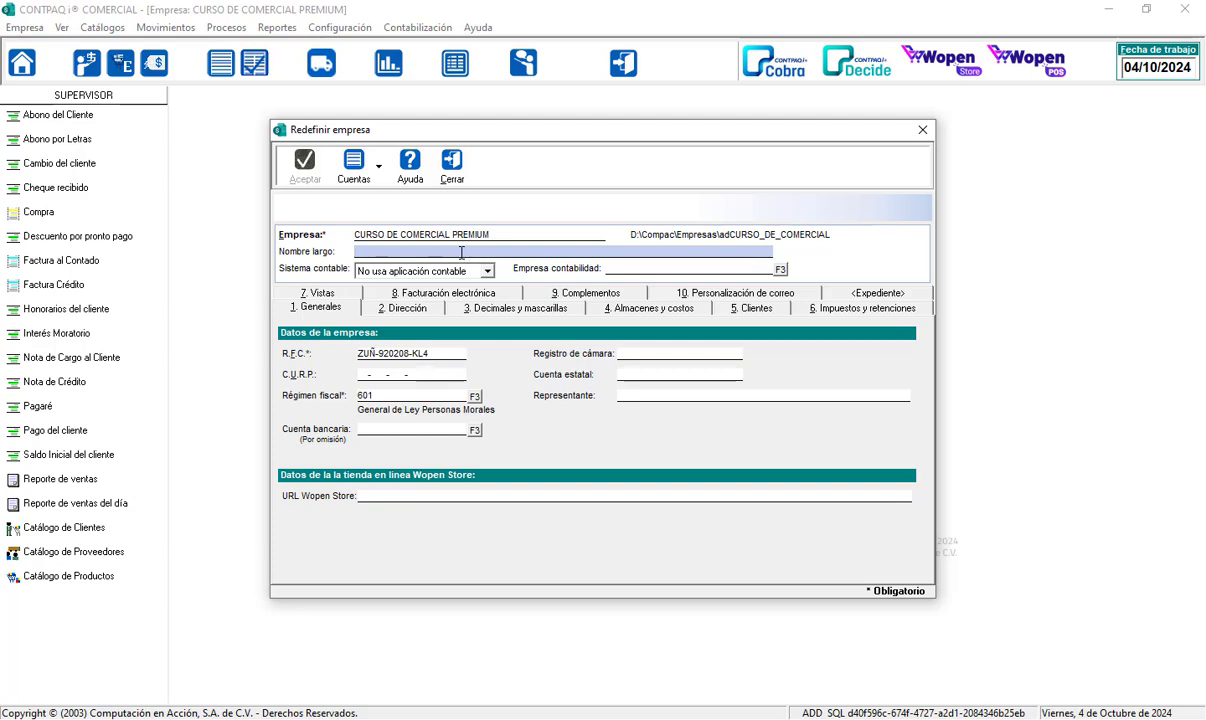
click(454, 234)
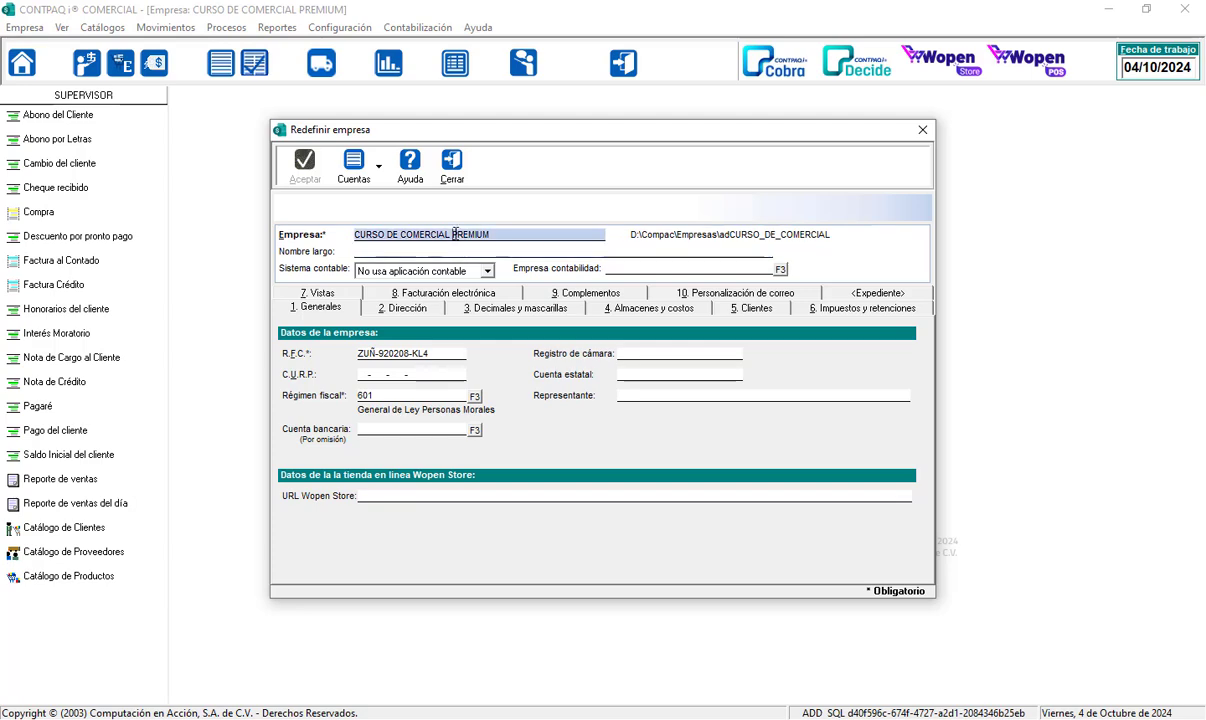
key(Tab)
key(shift+Tab)
key(Tab)
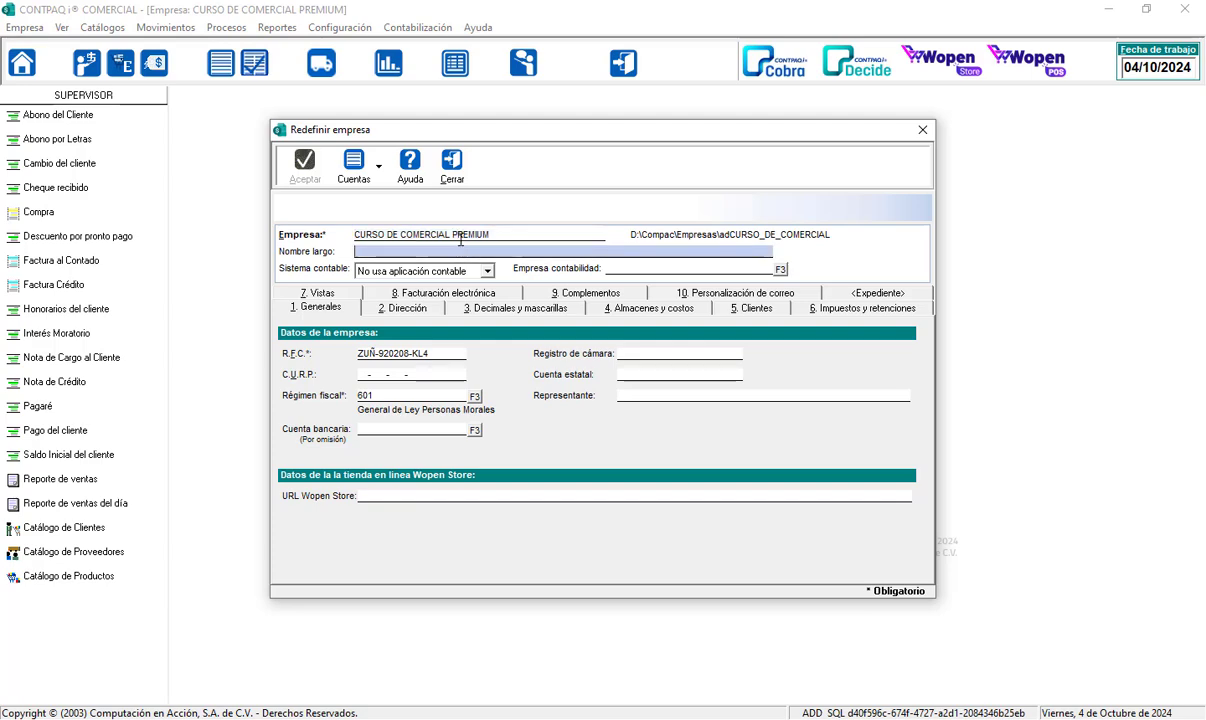
key(shift+Tab)
key(Tab)
click(514, 236)
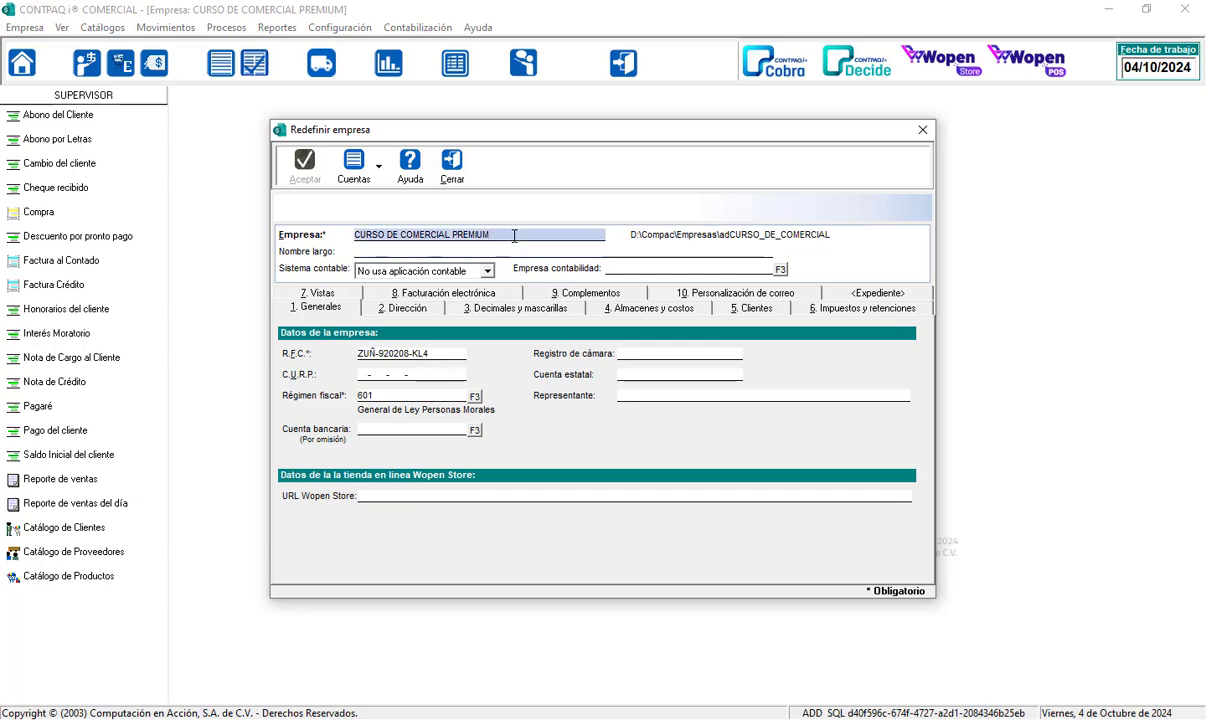
click(426, 253)
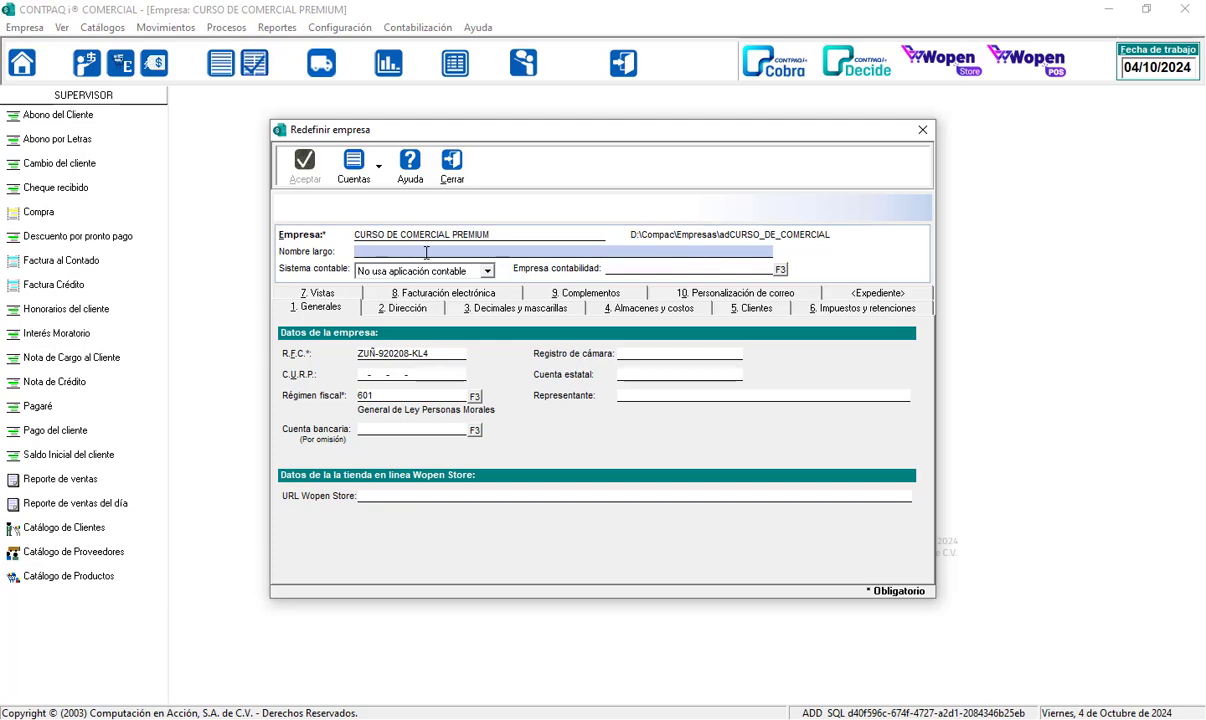
click(438, 238)
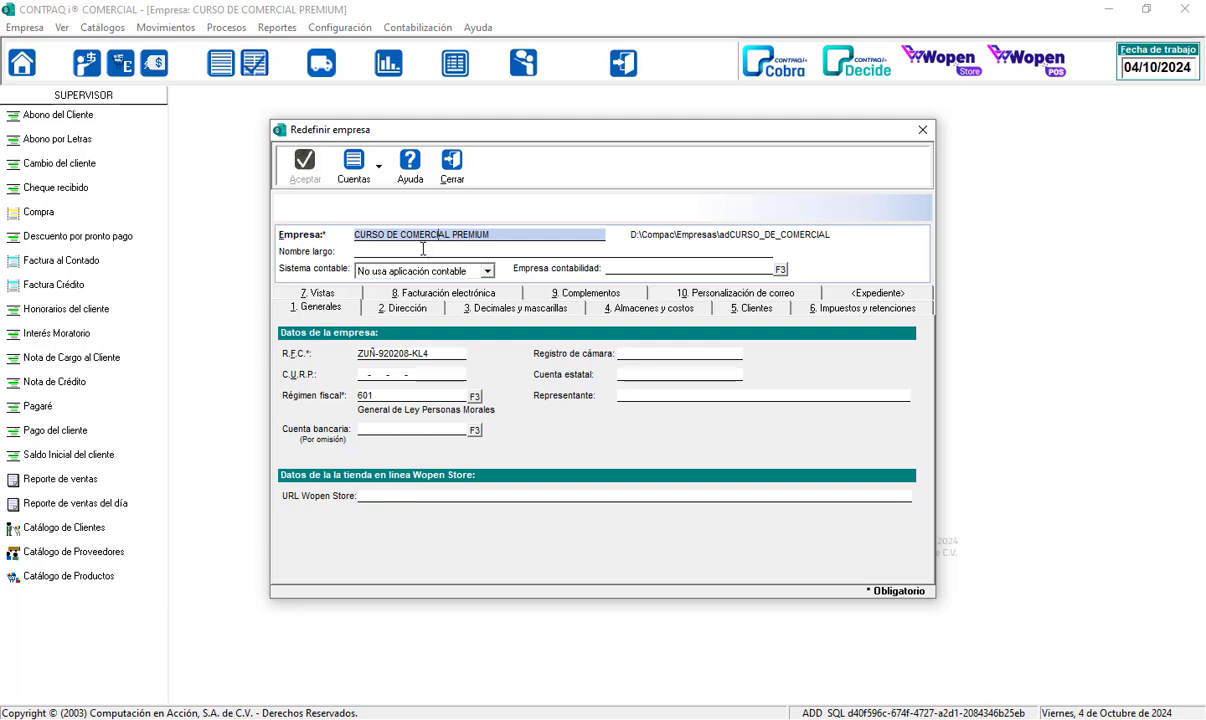
click(391, 251)
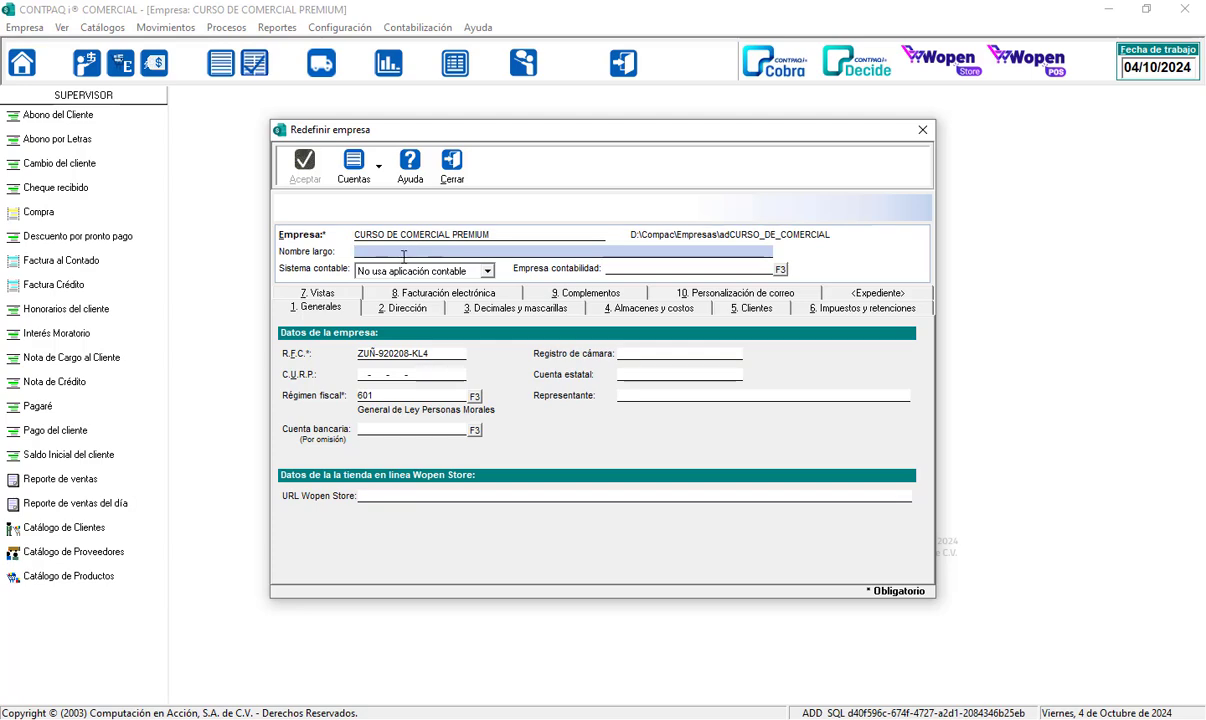
click(492, 236)
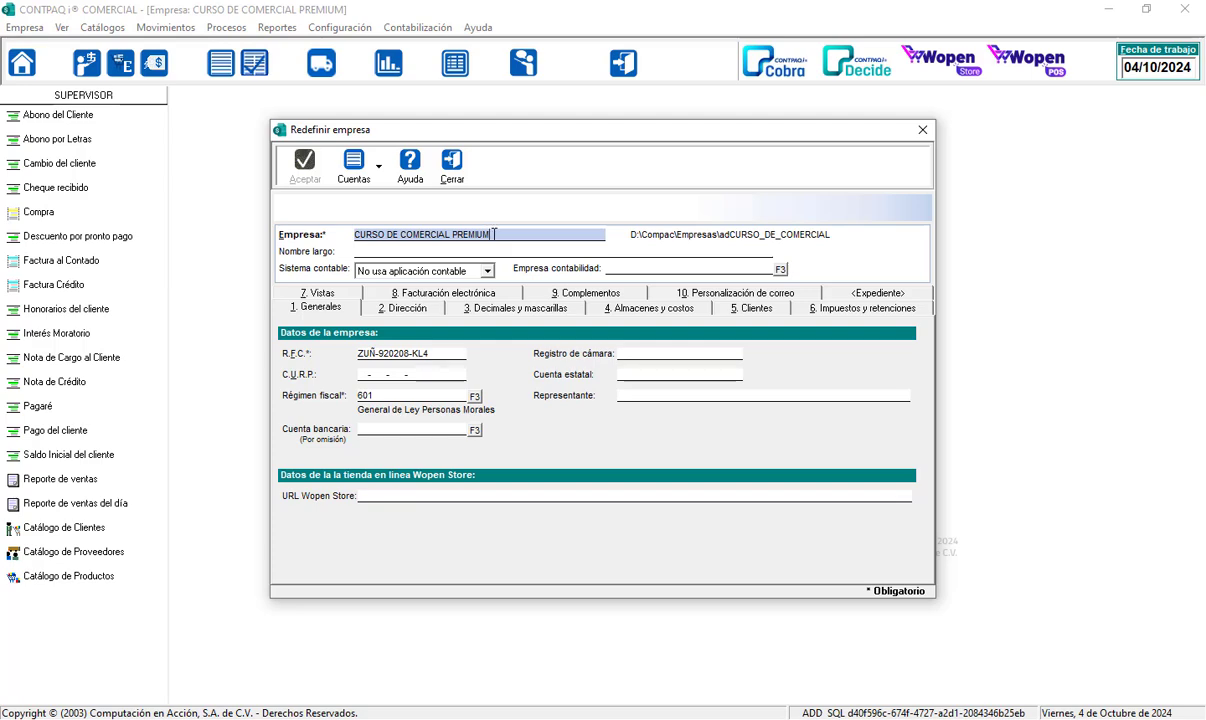
drag(499, 234, 306, 232)
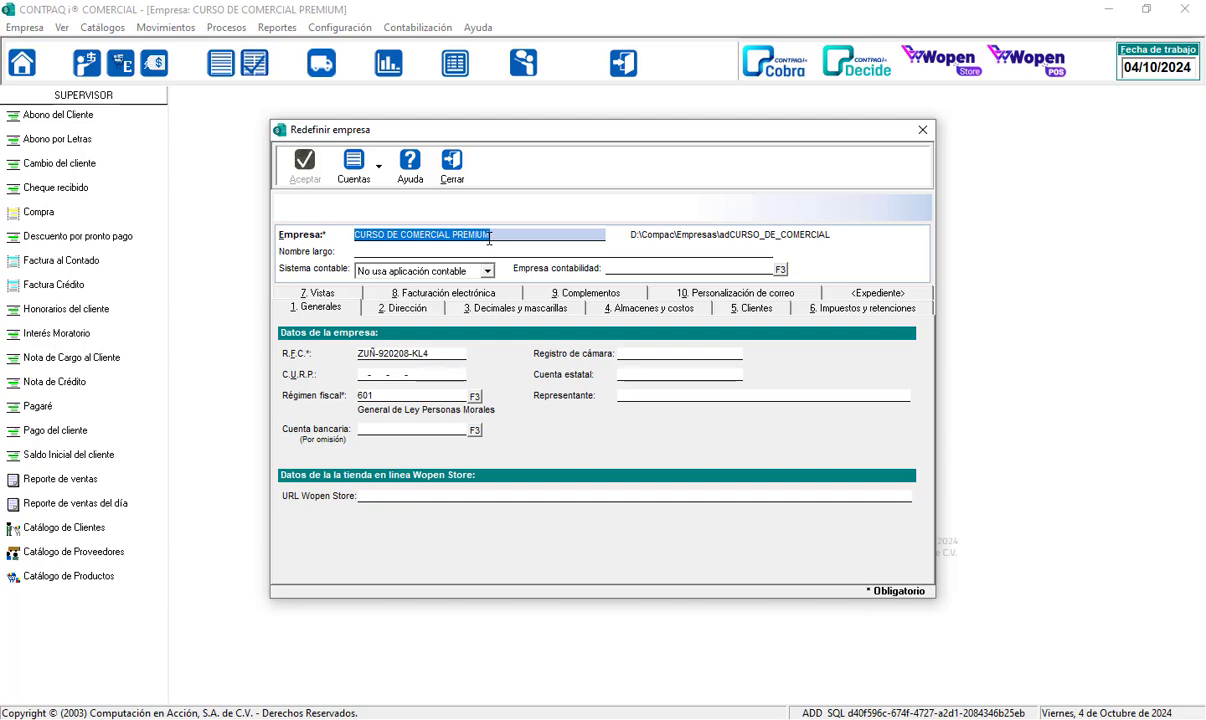
click(451, 253)
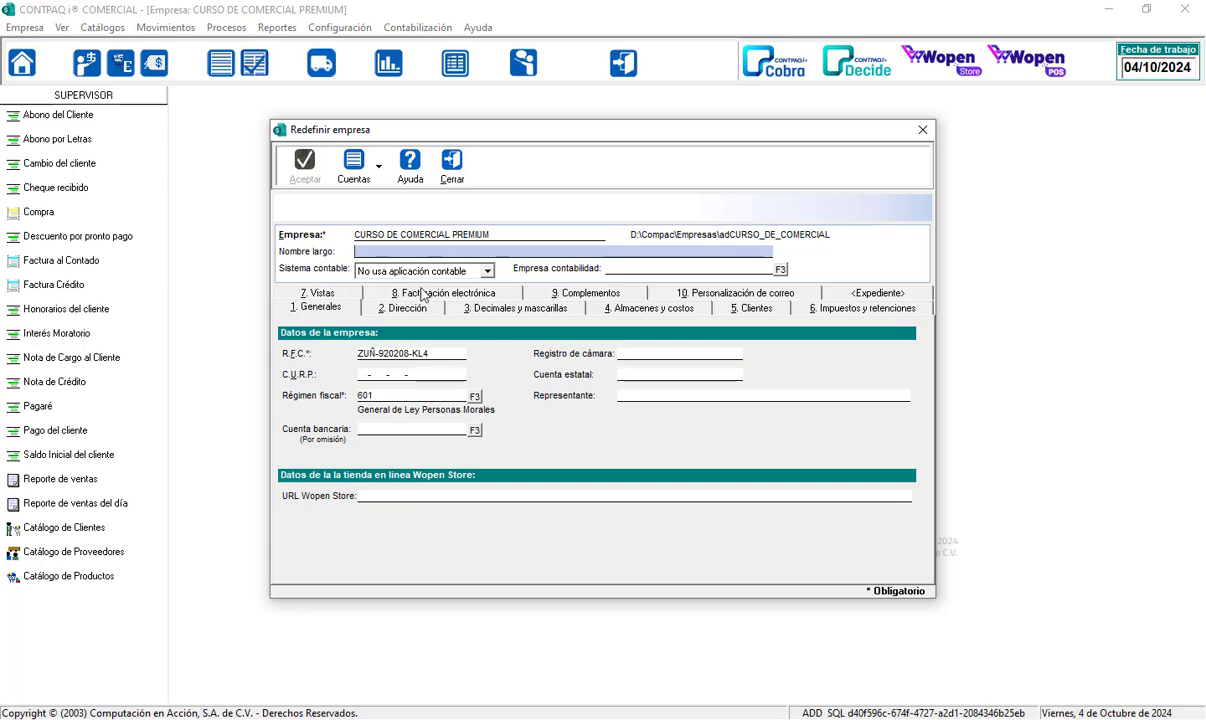
click(488, 271)
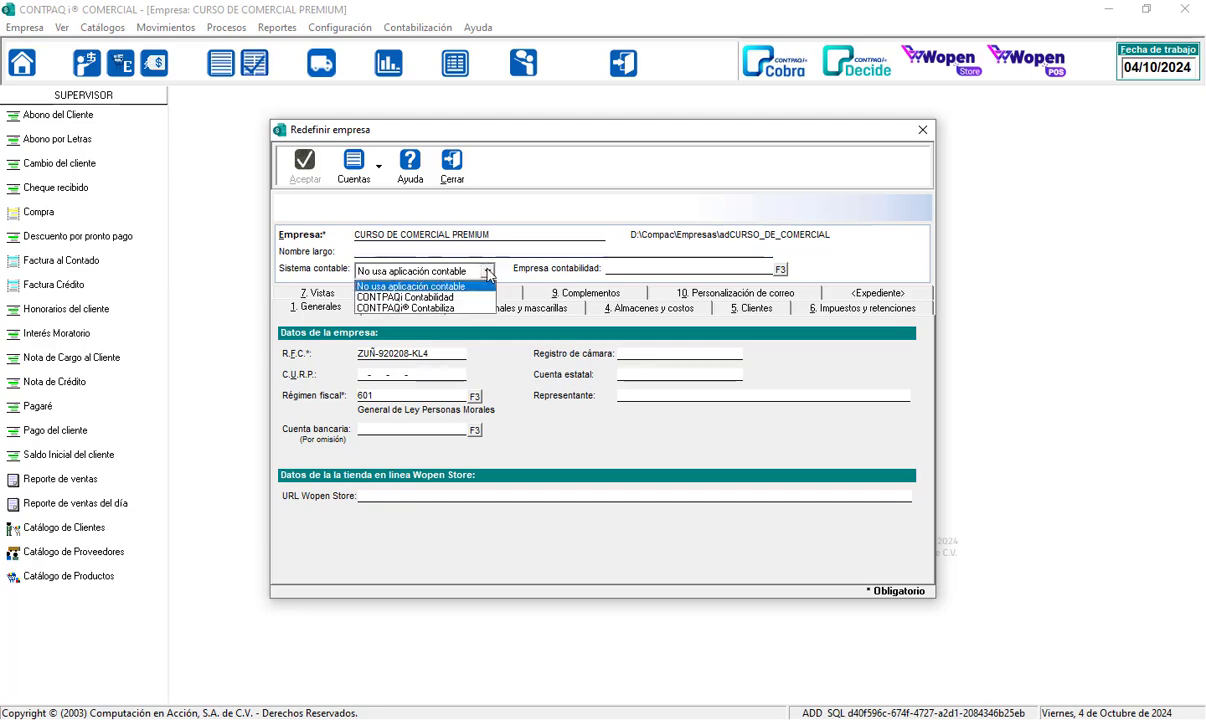
click(488, 271)
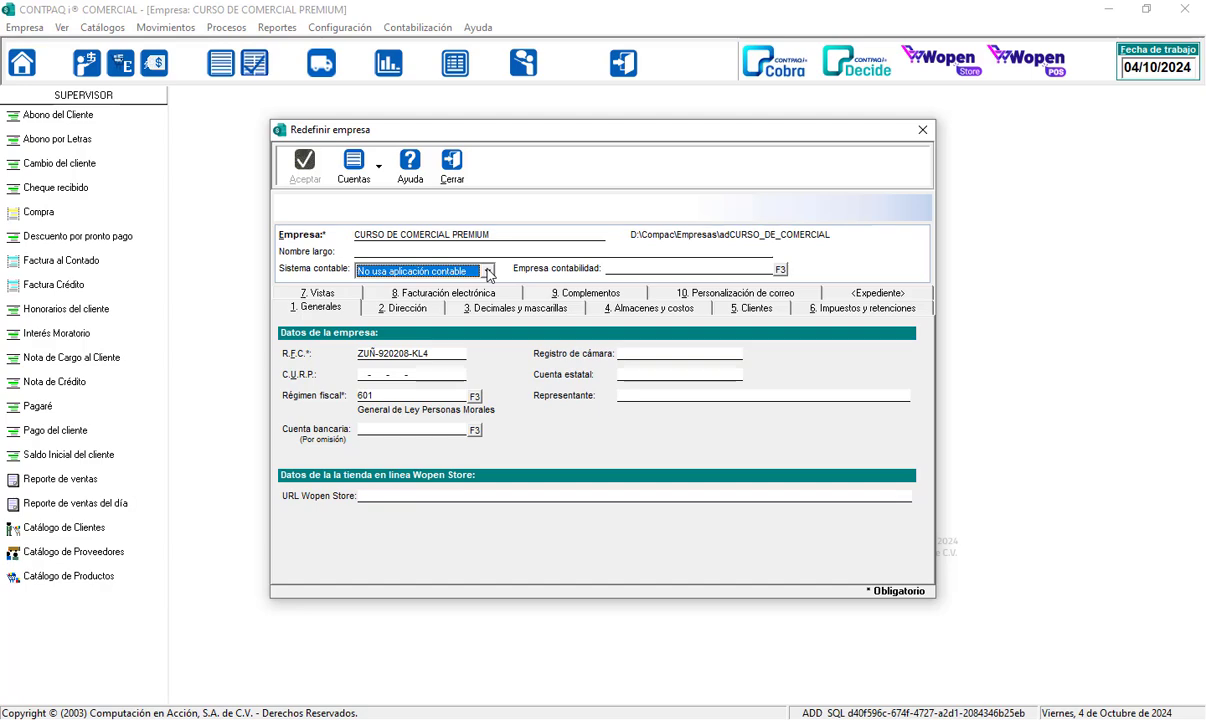
click(488, 271)
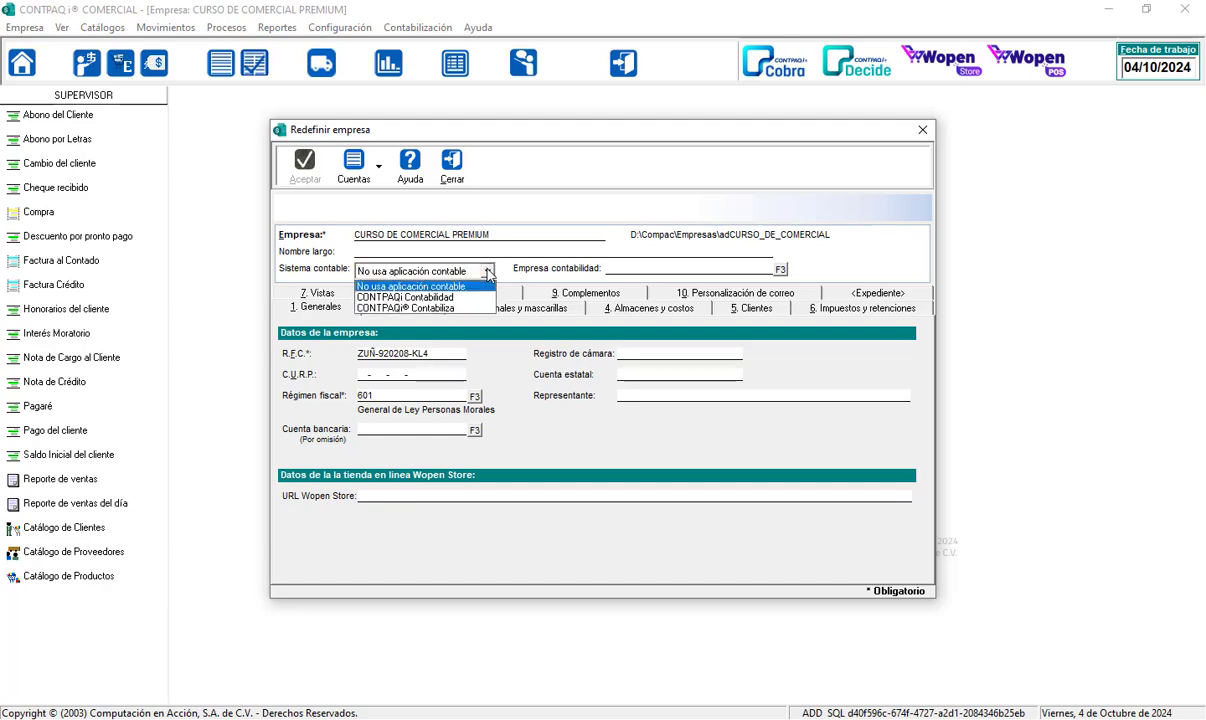
click(488, 271)
click(488, 271)
click(480, 271)
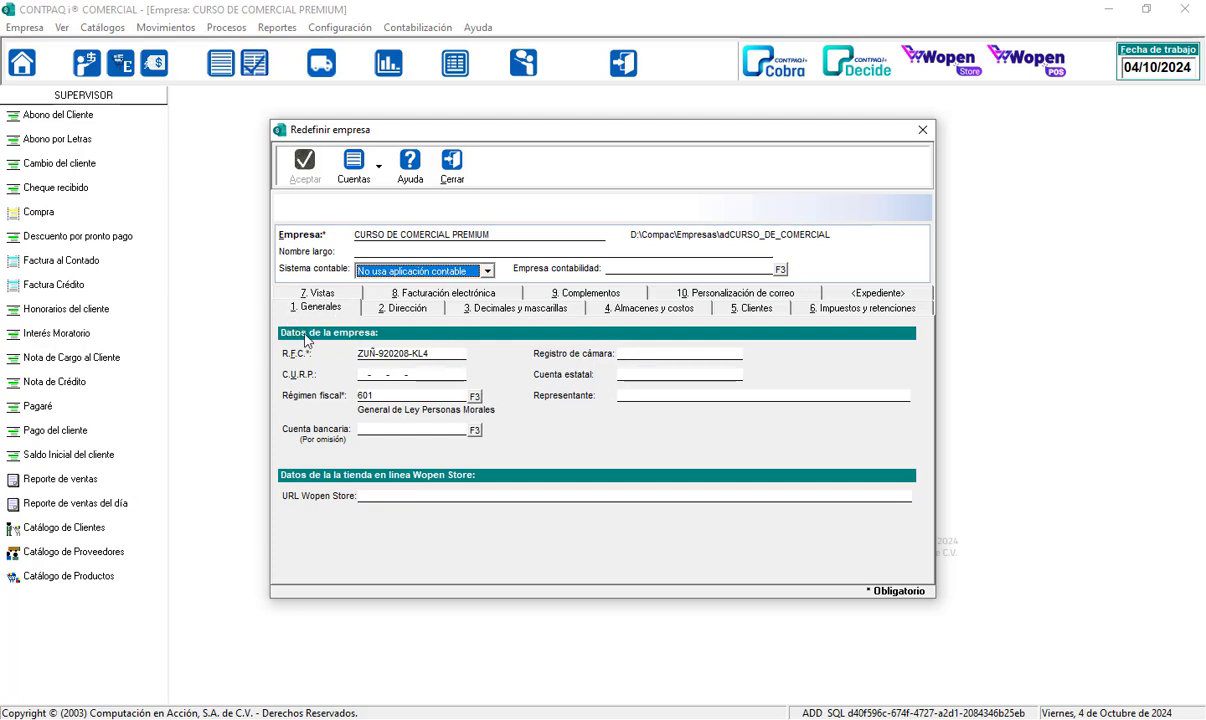
Step: Review the Generales fields from R.F.C. to URL Wopen Store, then show the company's address page
drag(425, 353, 307, 352)
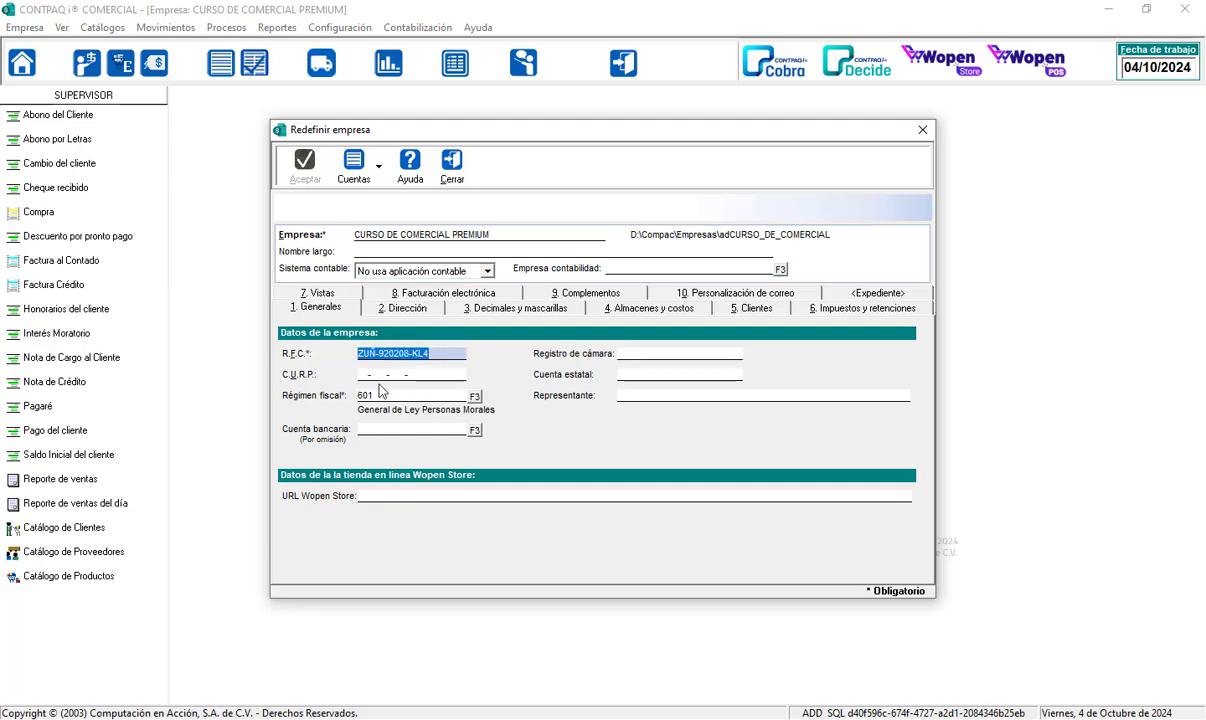
key(Tab)
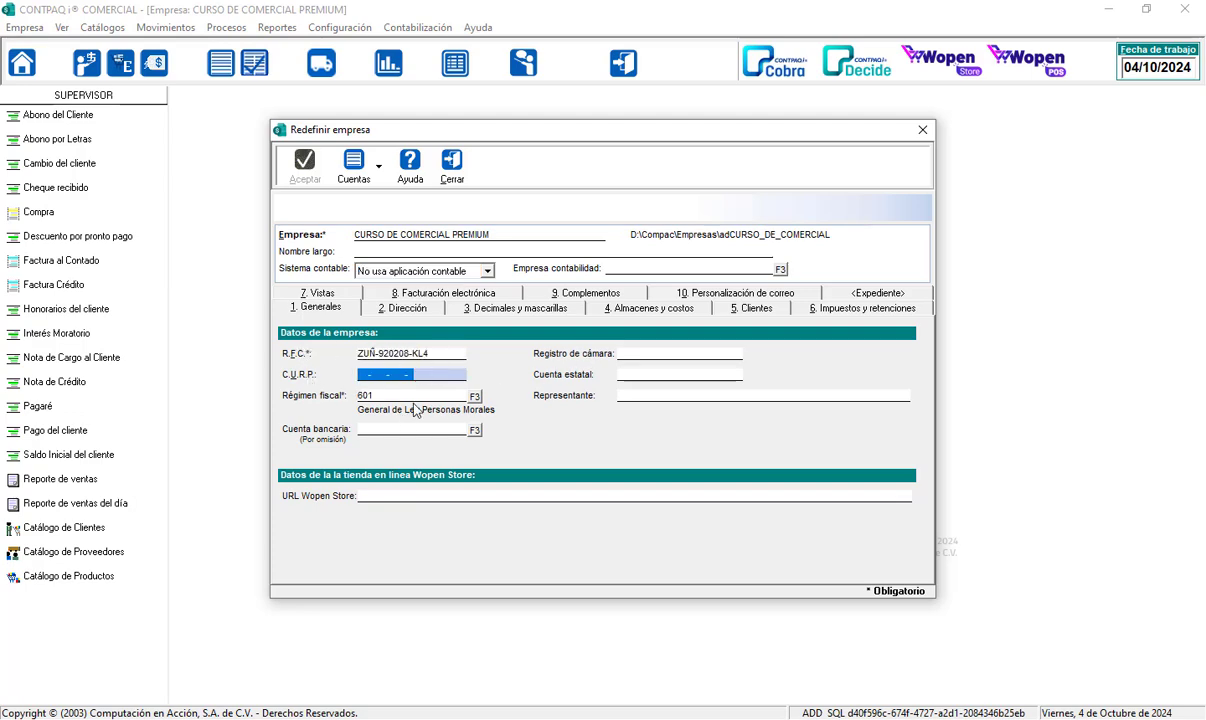
key(Tab)
key(Tab)
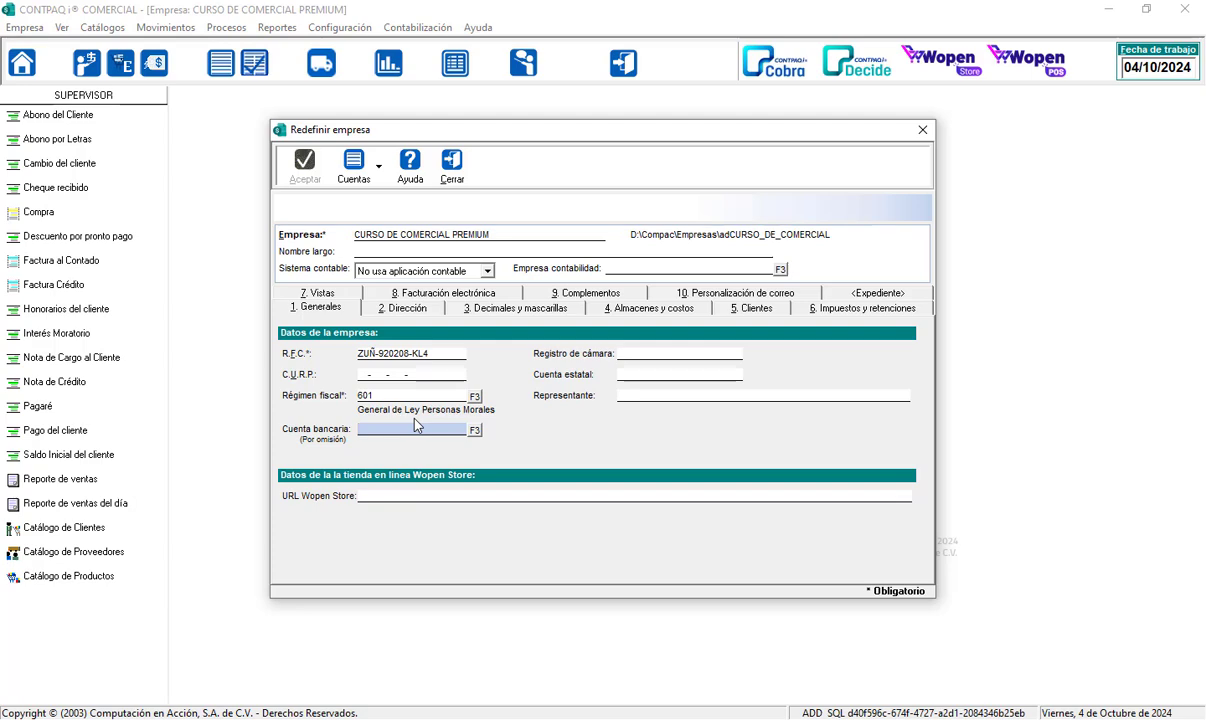
click(644, 355)
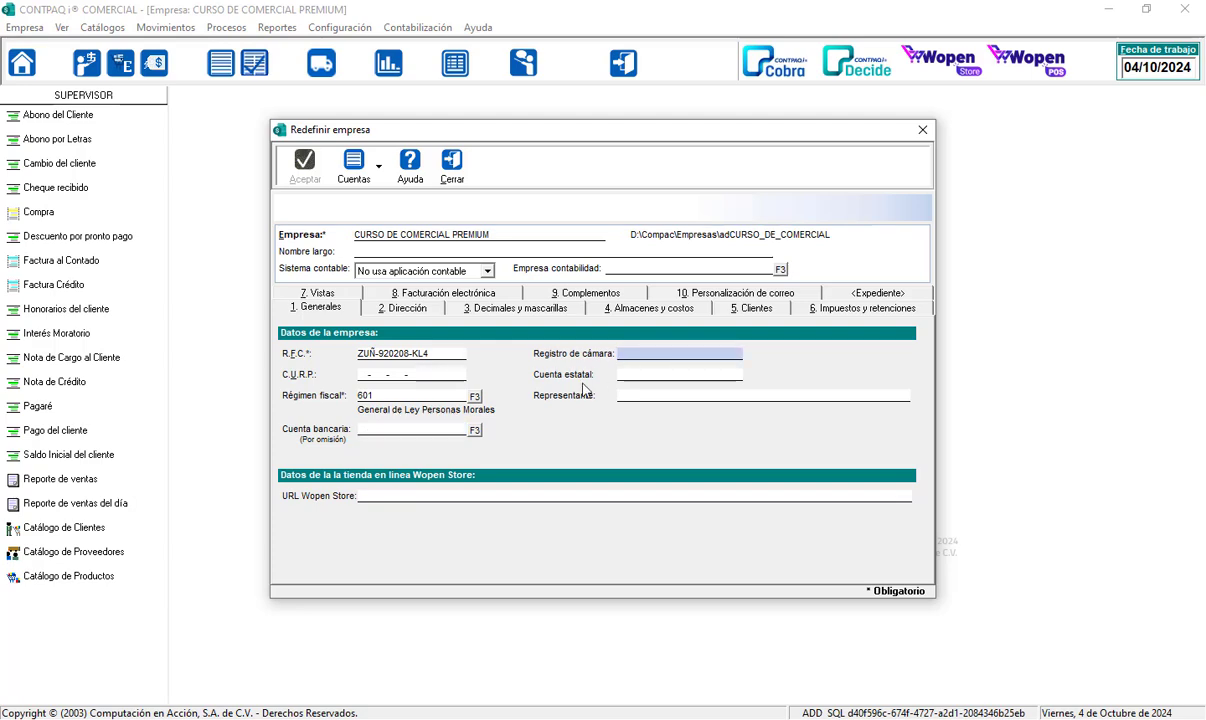
click(643, 375)
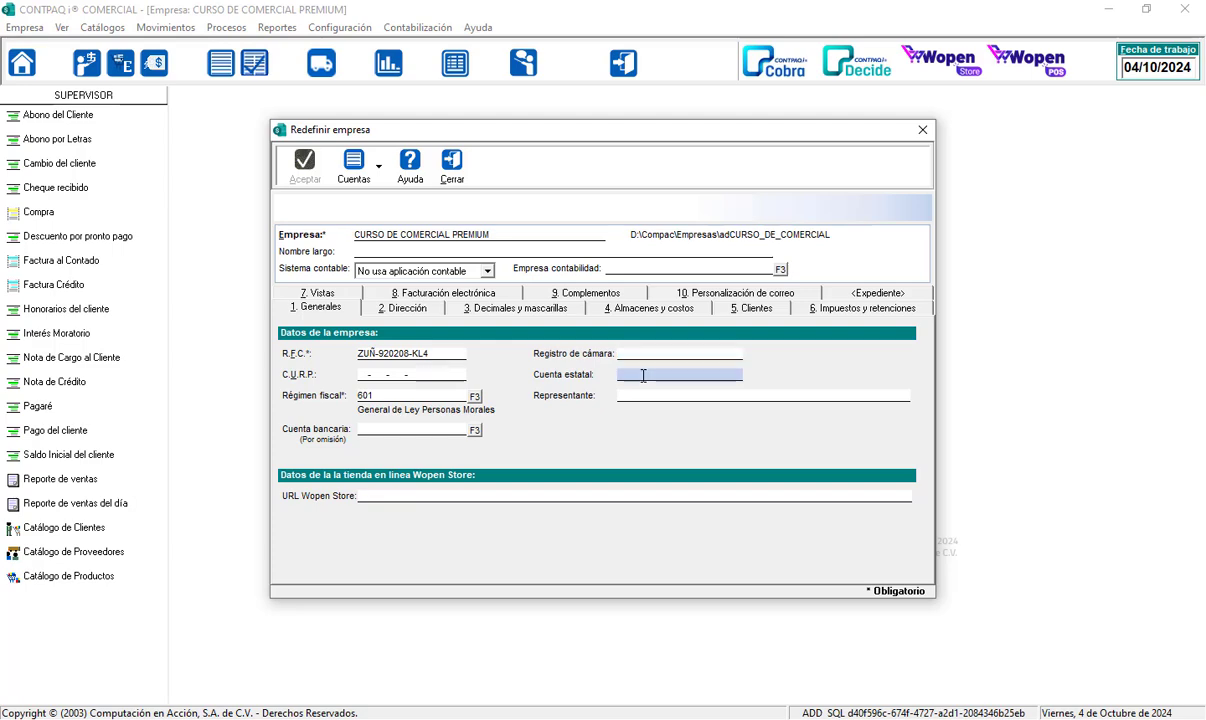
click(647, 396)
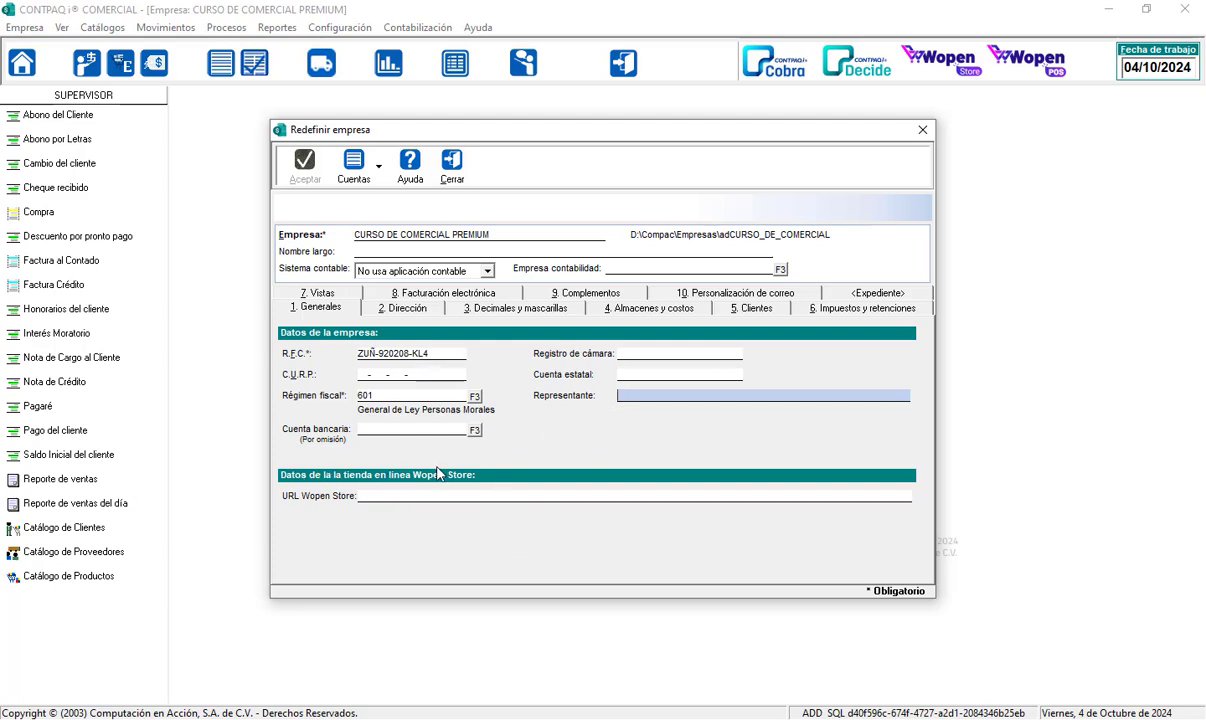
click(366, 496)
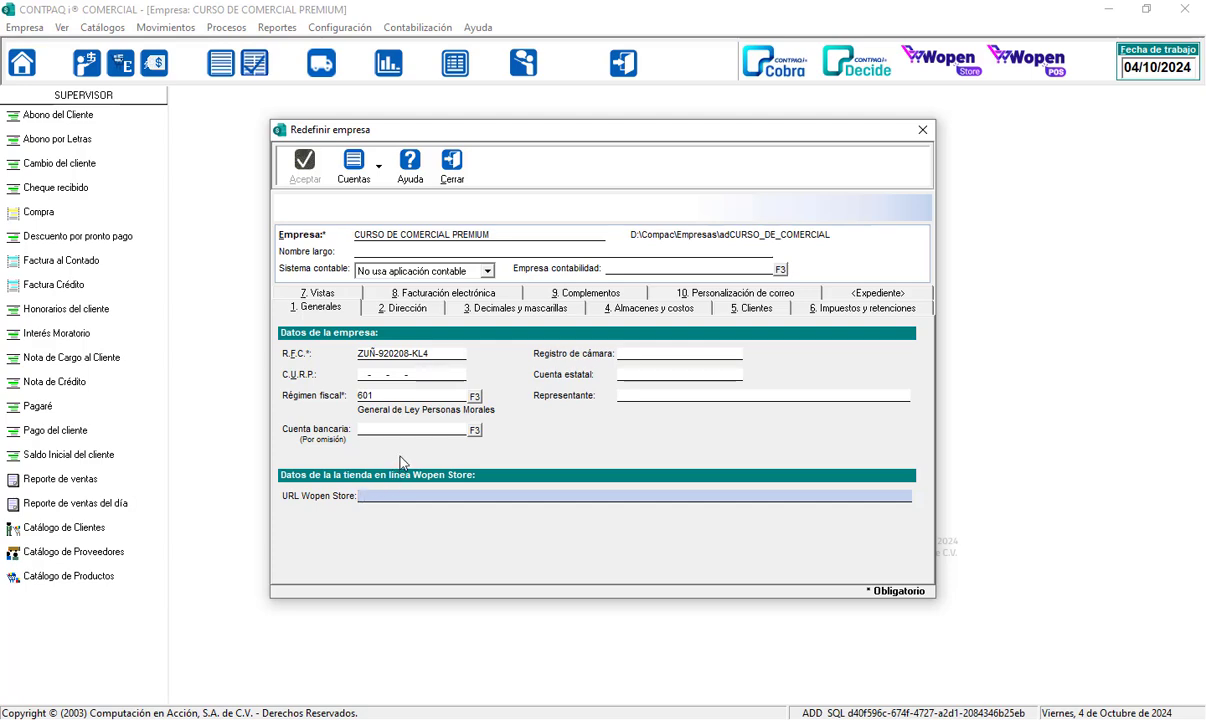
click(397, 312)
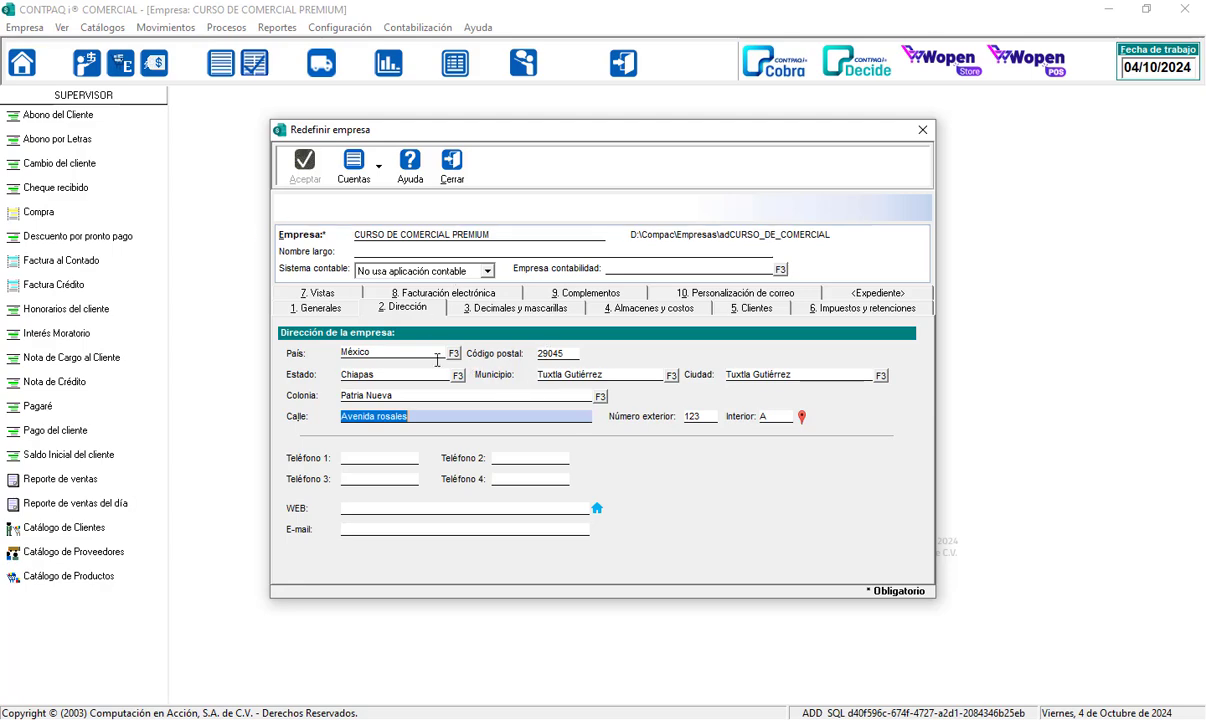
Step: Review the Teléfono 1–4, WEB and E-mail fields, then show decimals: 2 quantities, 4 exchange rates, 2 prices and costs
click(395, 458)
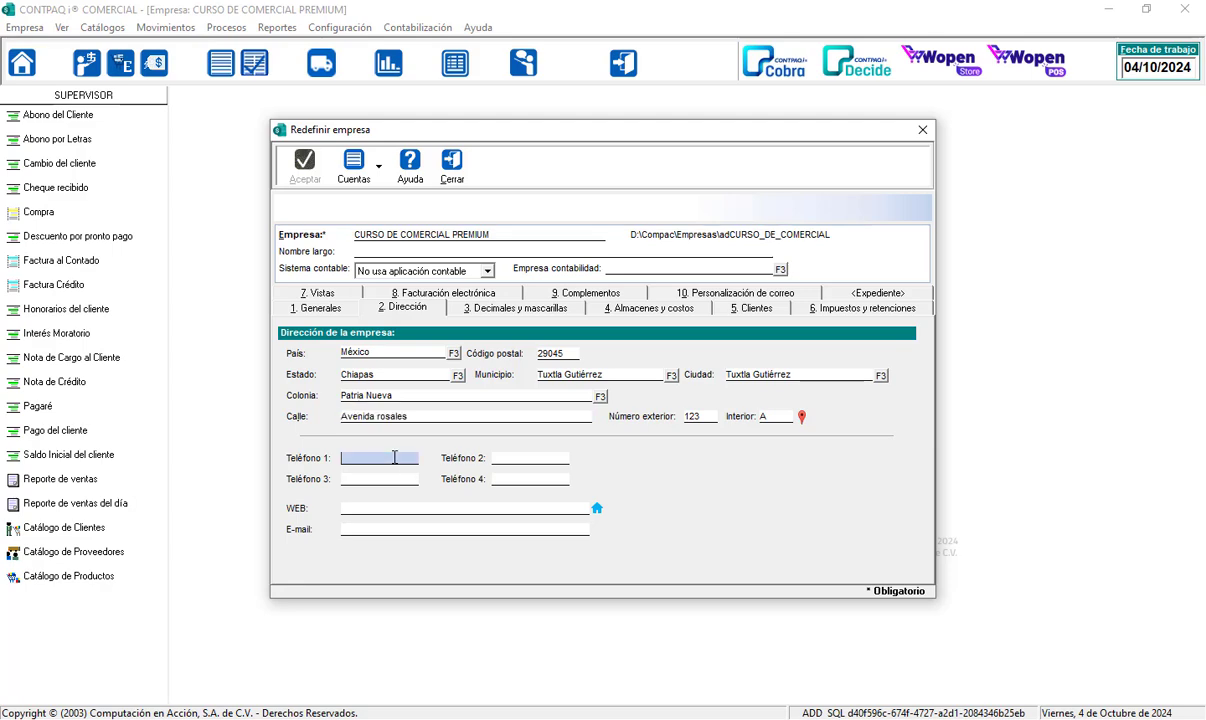
click(530, 458)
click(390, 479)
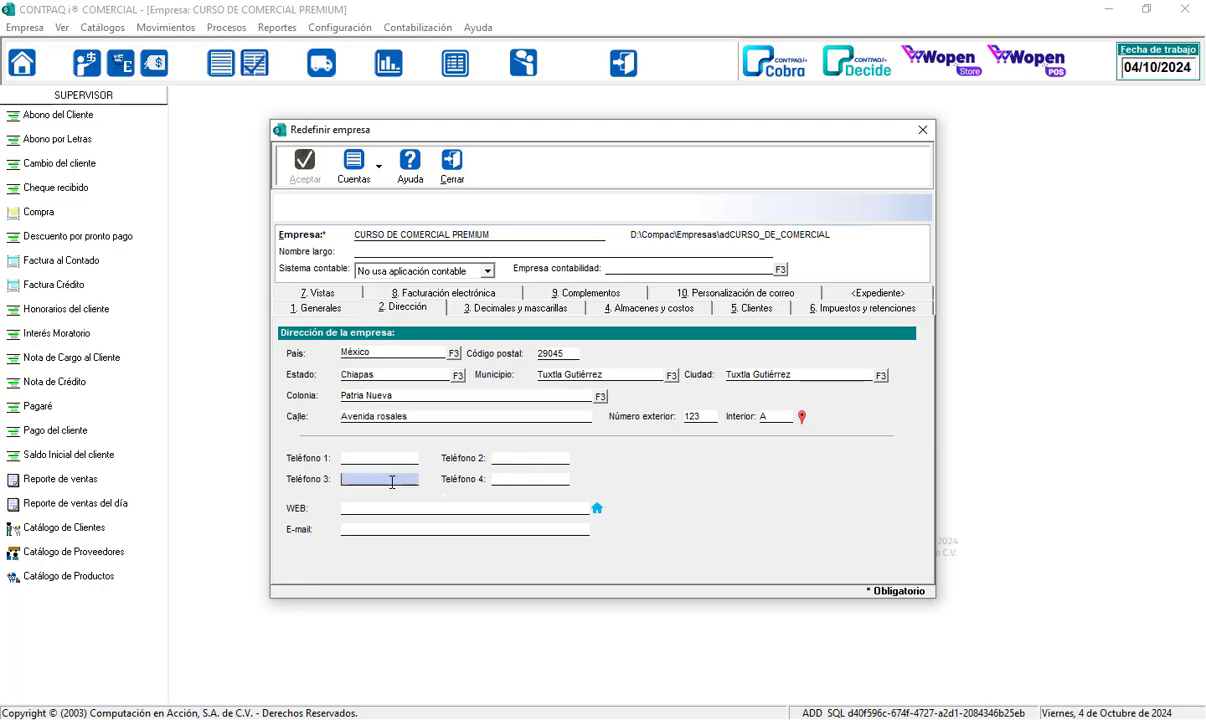
click(530, 480)
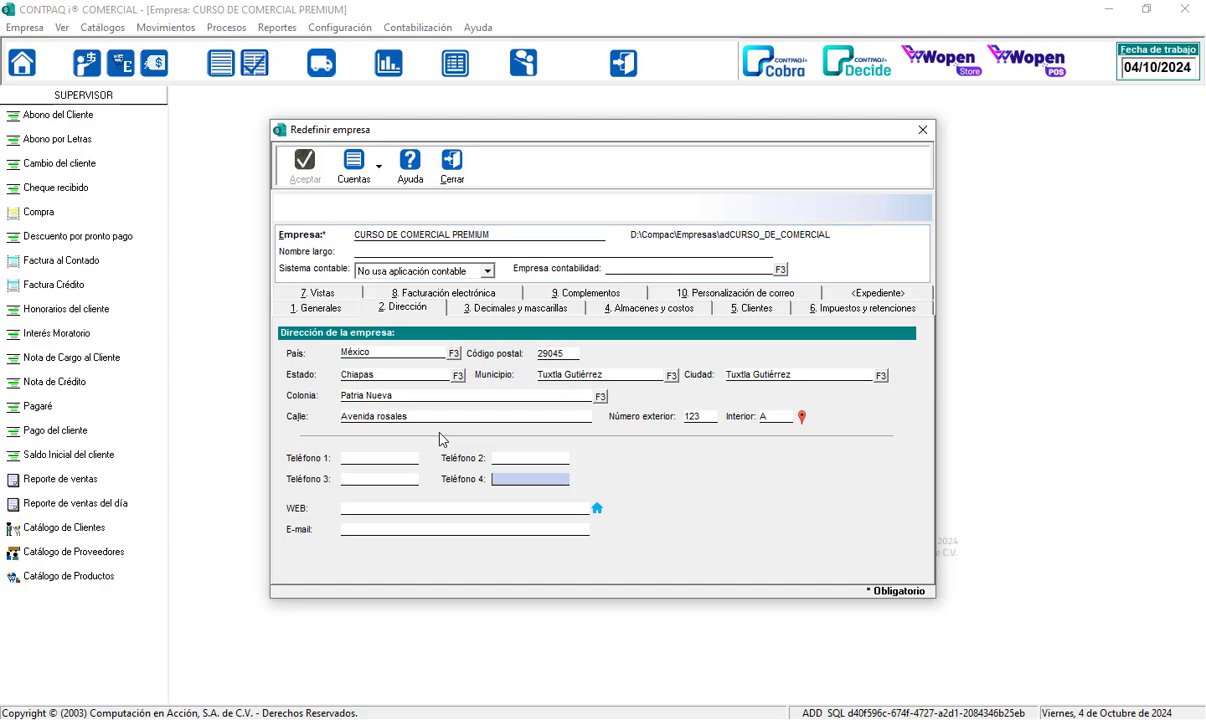
click(363, 504)
click(358, 530)
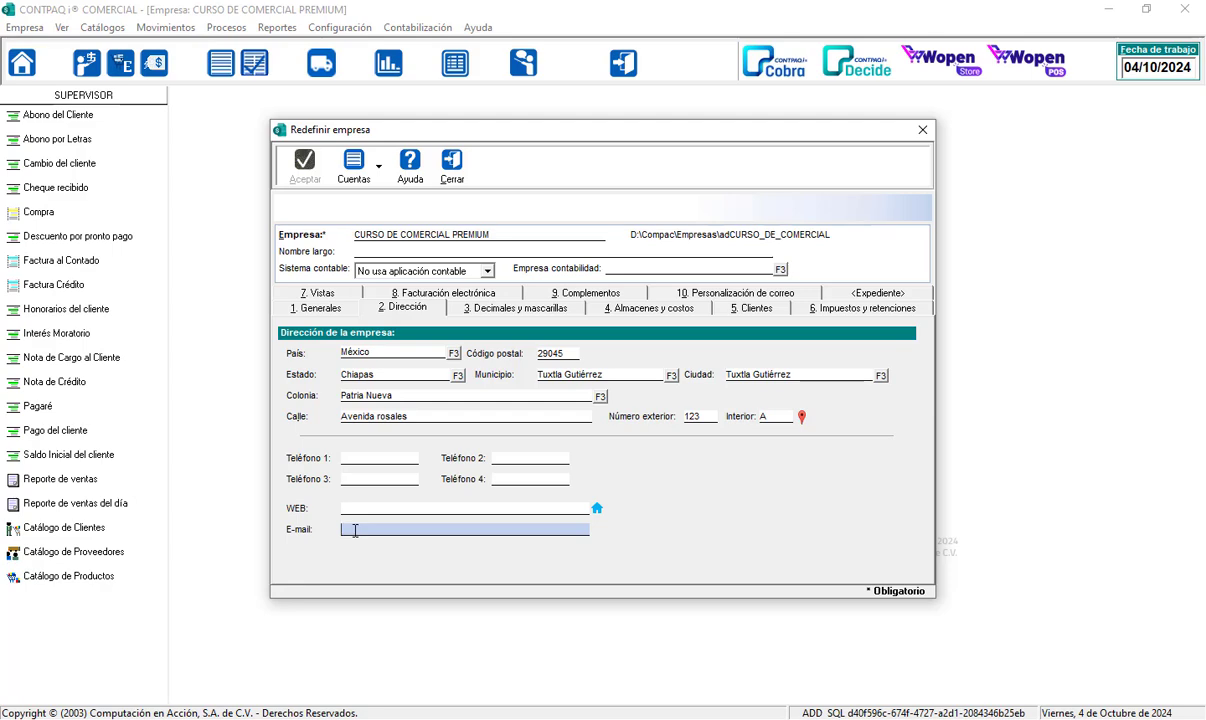
click(551, 310)
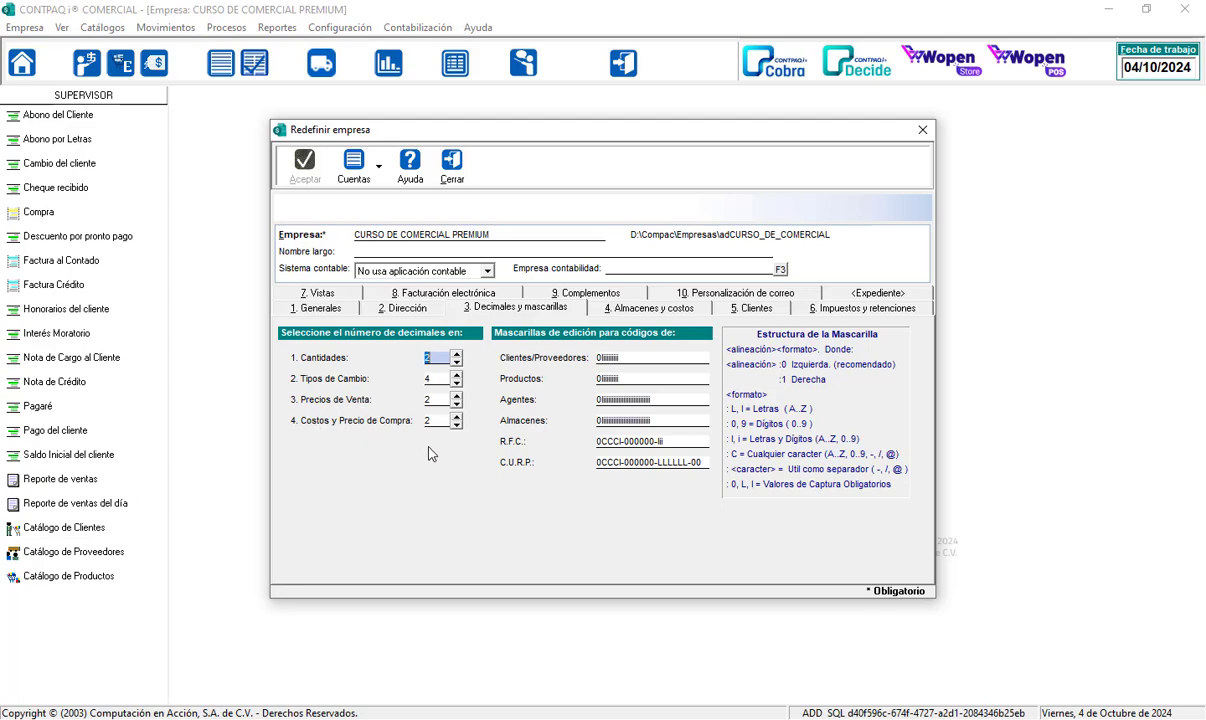
key(Tab)
key(Tab)
key(Tab)
Step: Return to the Cantidades decimals value and select the Clientes/Proveedores code mask
click(430, 357)
click(598, 358)
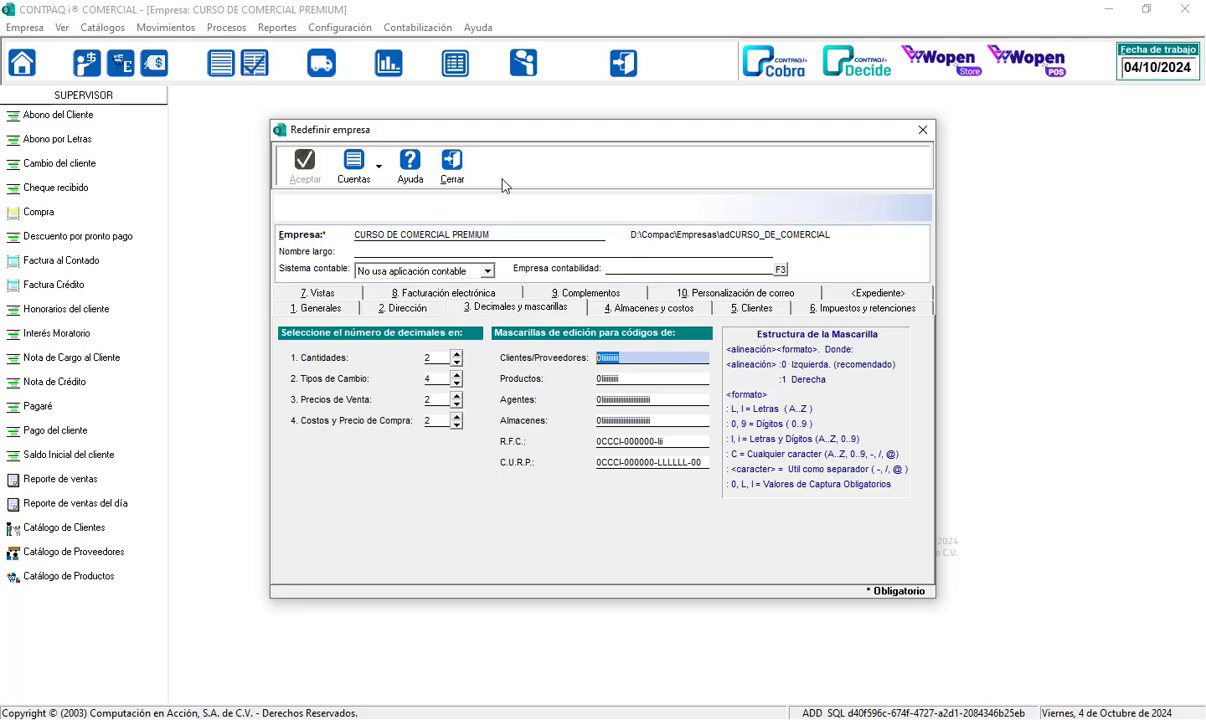
click(628, 360)
key(Tab)
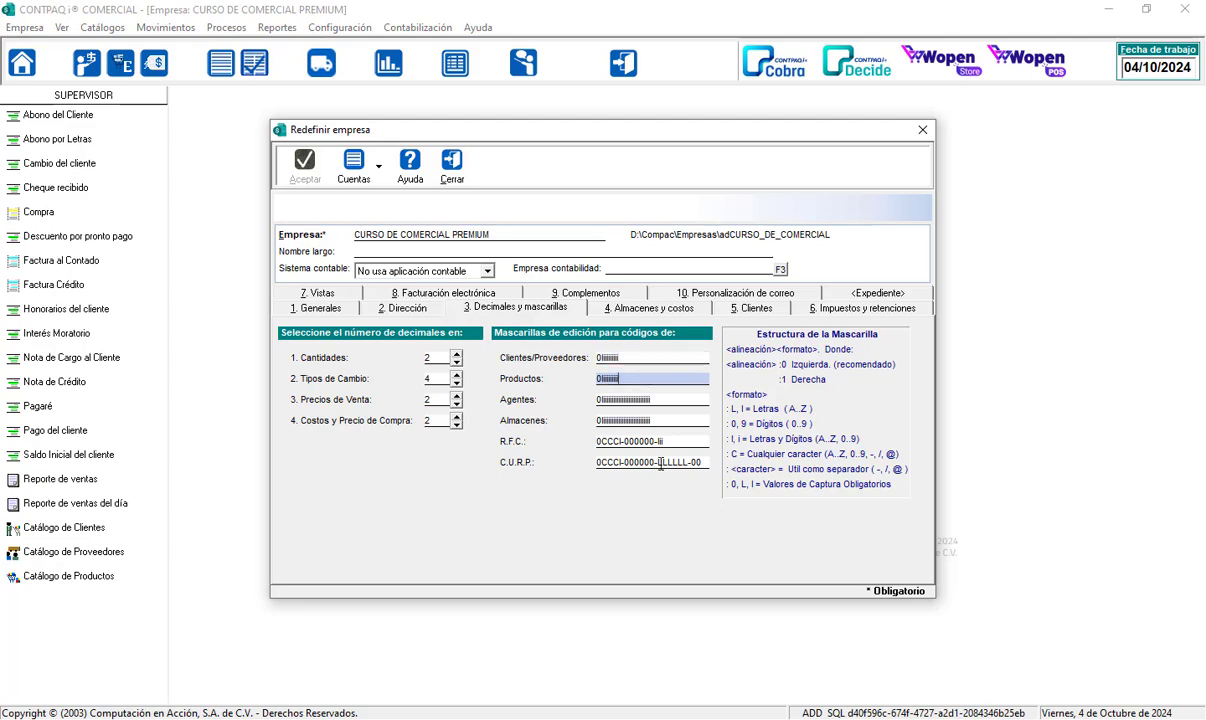
key(Left)
key(Left)
key(Left)
key(Left)
key(Left)
key(Left)
key(Tab)
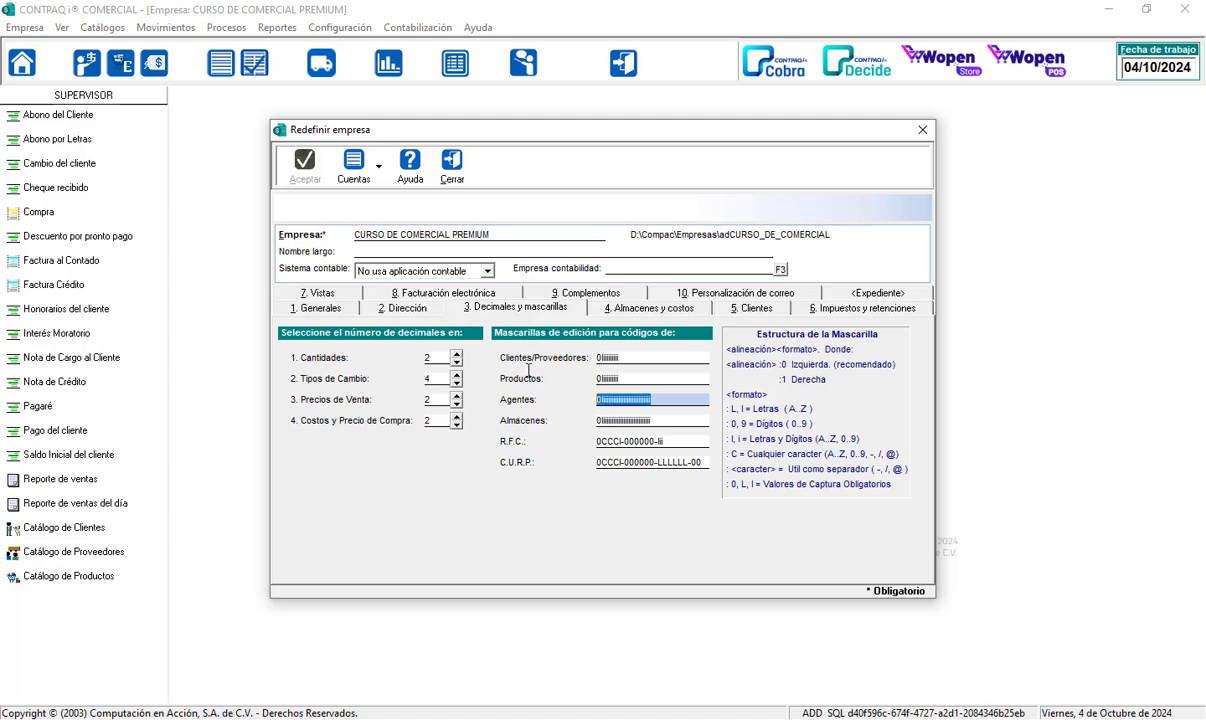
key(Tab)
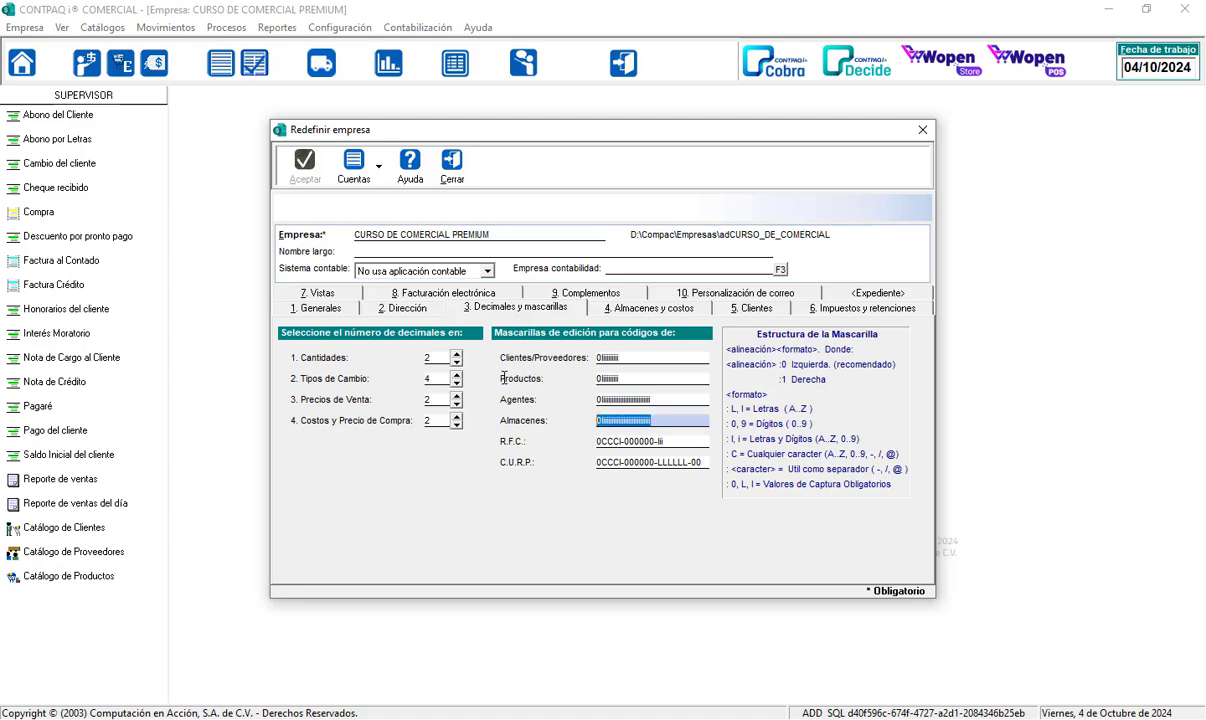
click(605, 441)
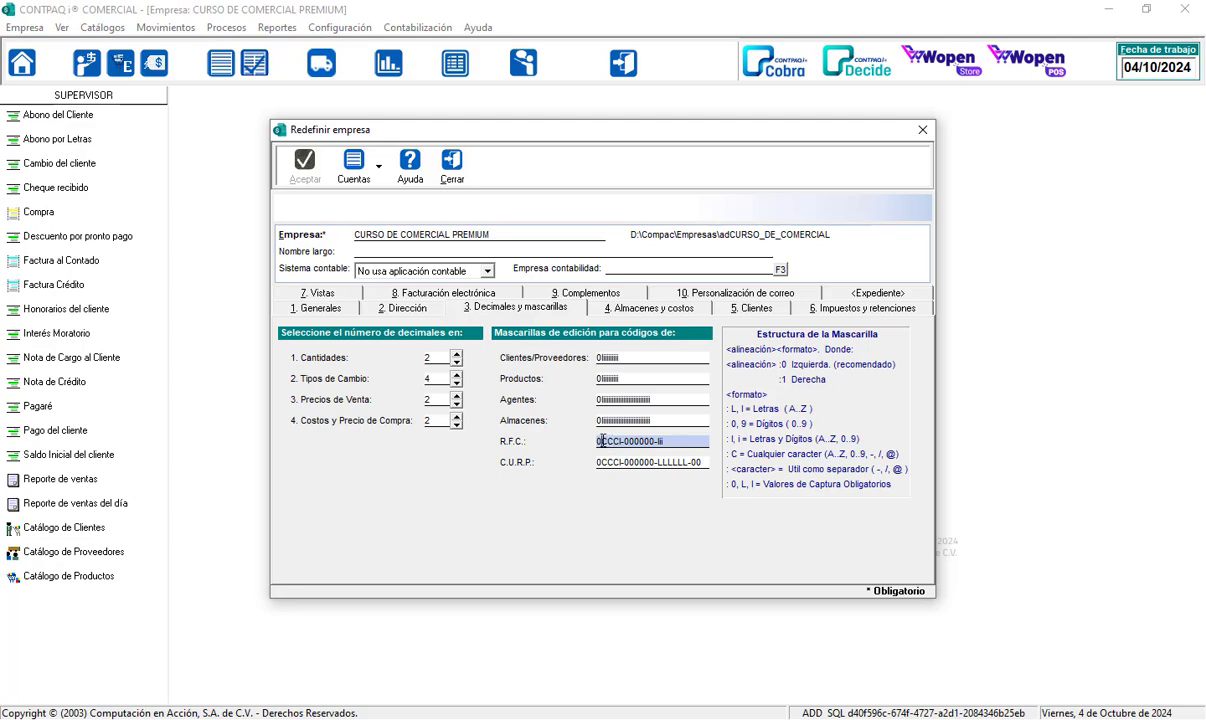
drag(602, 441, 620, 447)
click(624, 443)
drag(626, 441, 660, 442)
drag(640, 441, 658, 441)
click(662, 441)
Step: Show the Almacenes y costos page, with negative-stock costing at Costo promedio en base a entradas
click(675, 311)
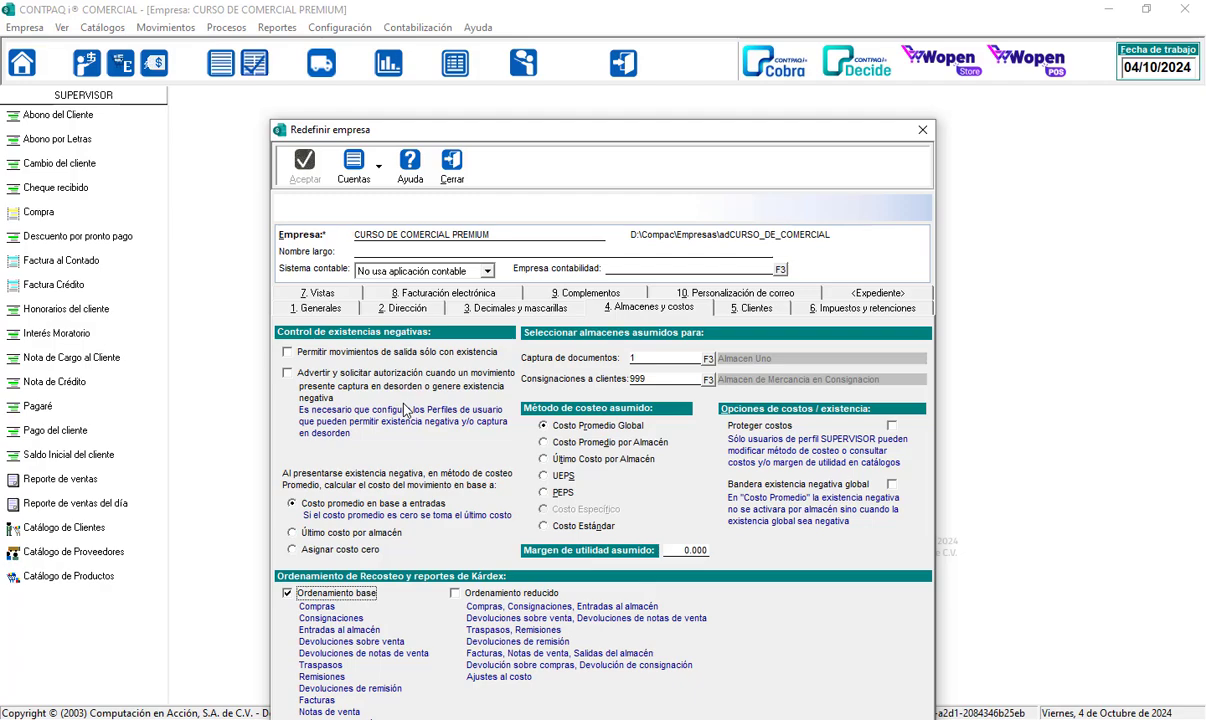
Step: Move the Redefinir empresa dialog higher so the full Kárdex ordering lists are visible
drag(579, 136, 580, 39)
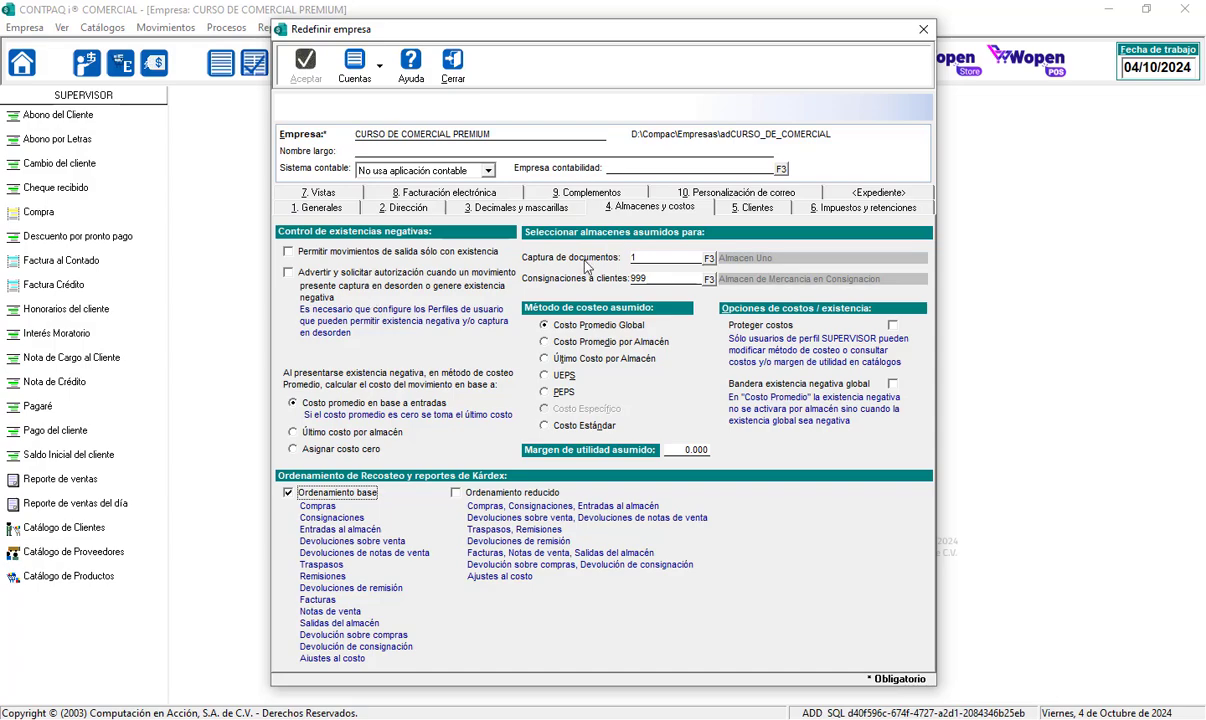
click(654, 261)
click(655, 272)
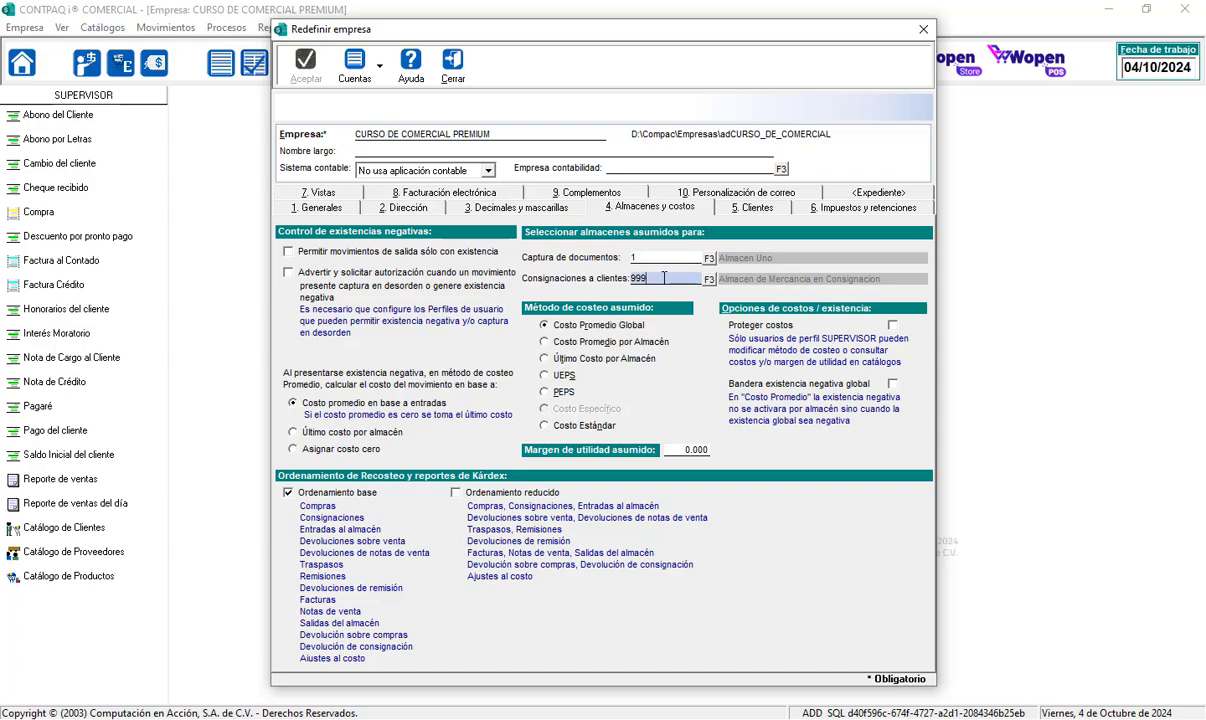
click(660, 256)
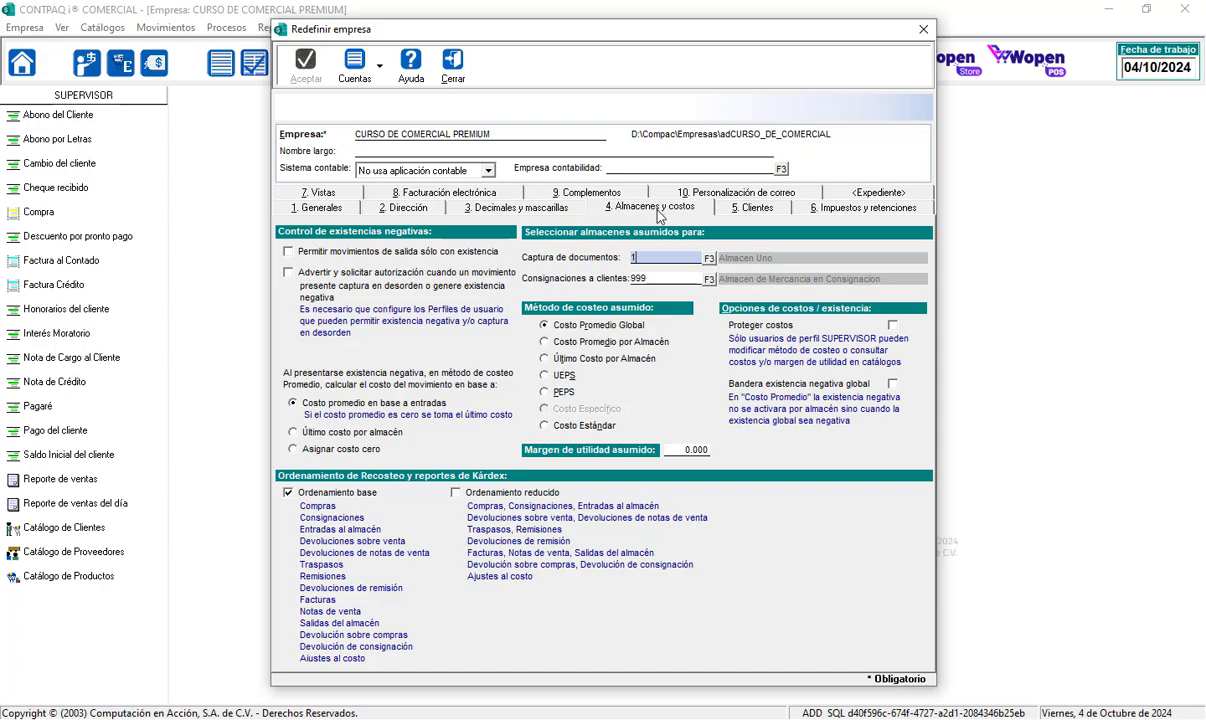
Step: Display the Redefinir empresa slide listing 1. Generales through 10. Personalización de Correo and Expediente
click(757, 207)
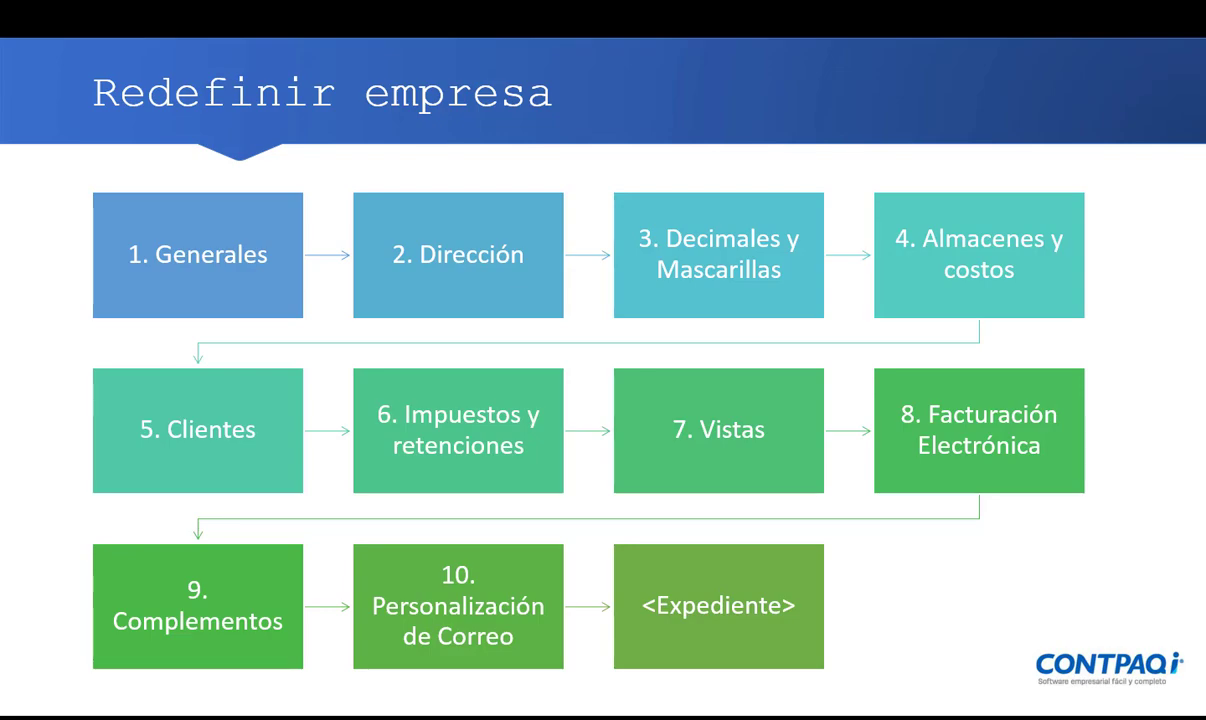
Step: Advance from Definición de nombres to the Características slide, then go back to the Monedas slide
key(Right)
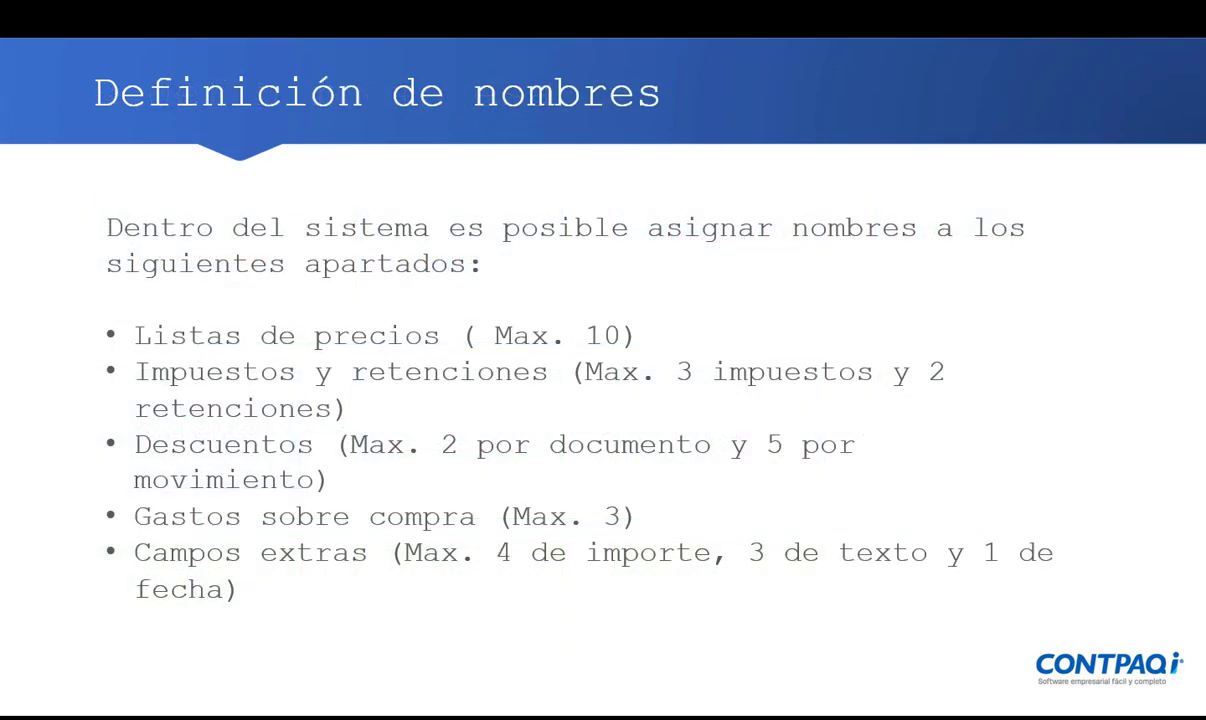
key(Right)
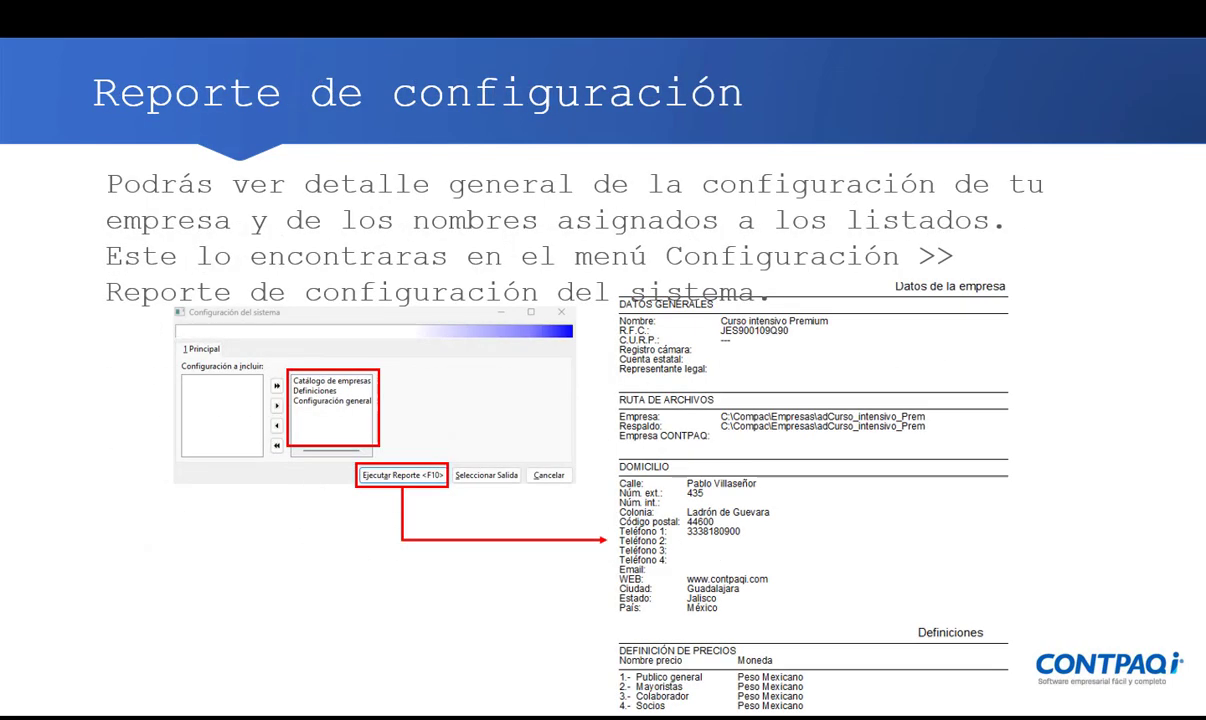
key(Right)
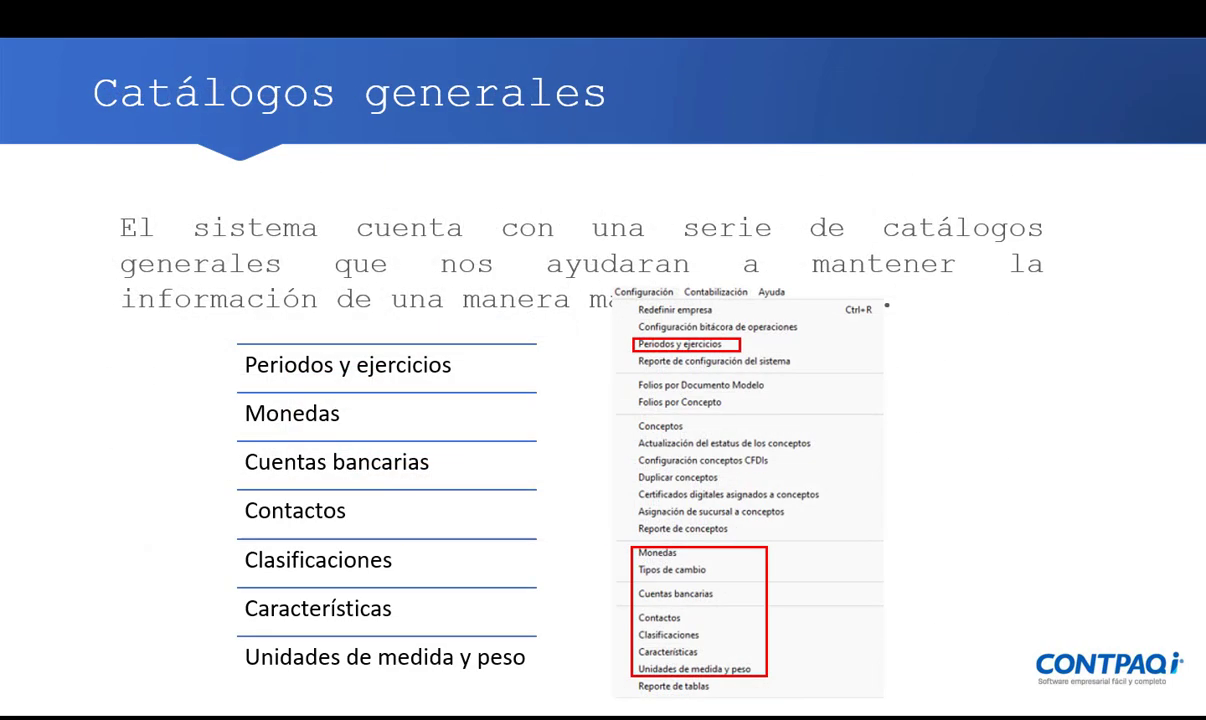
key(Right)
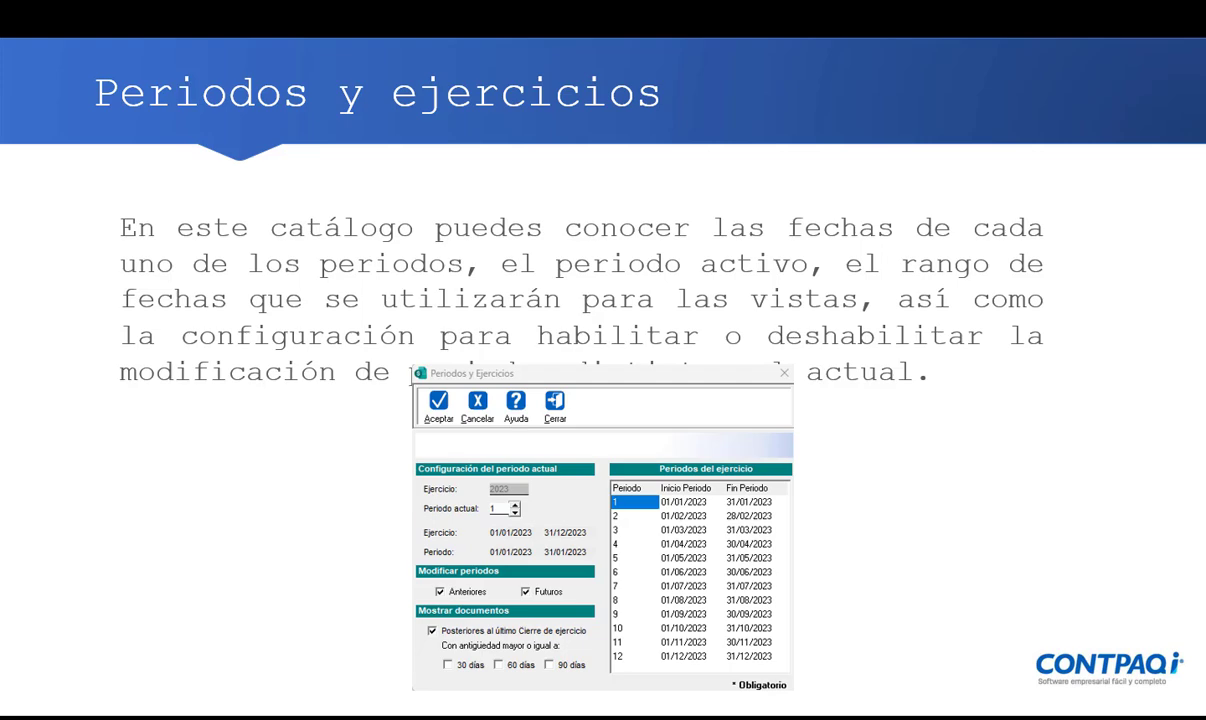
key(Right)
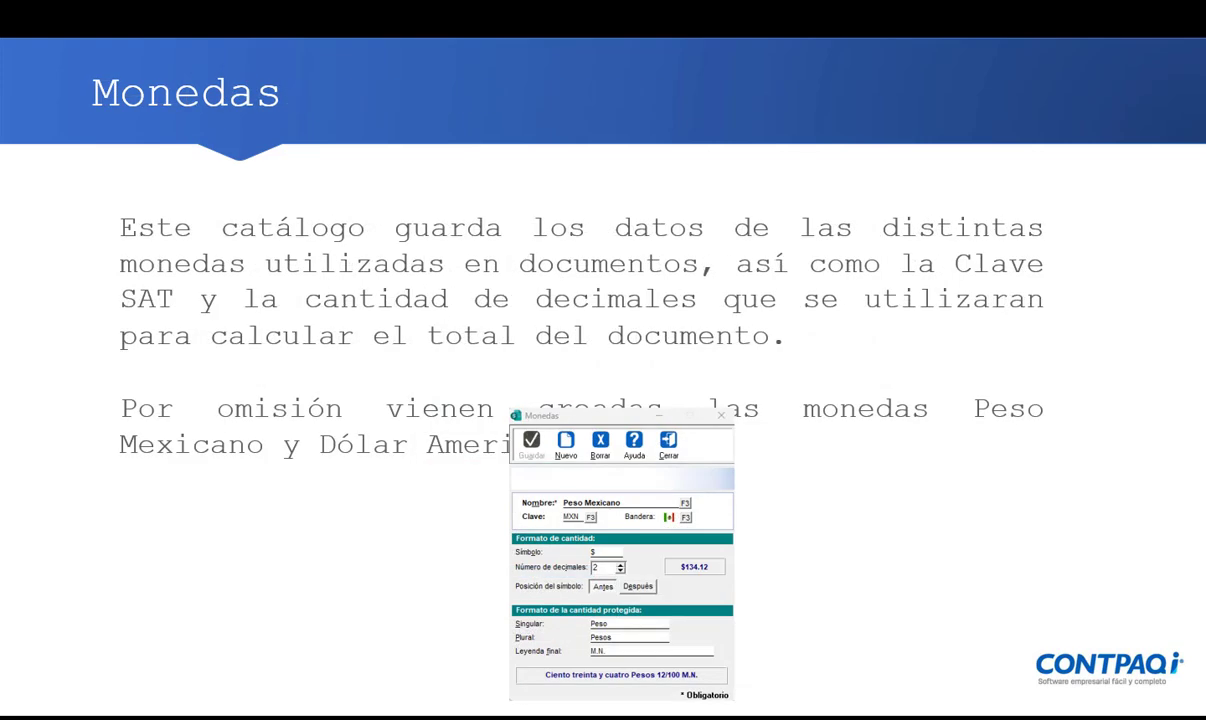
key(Right)
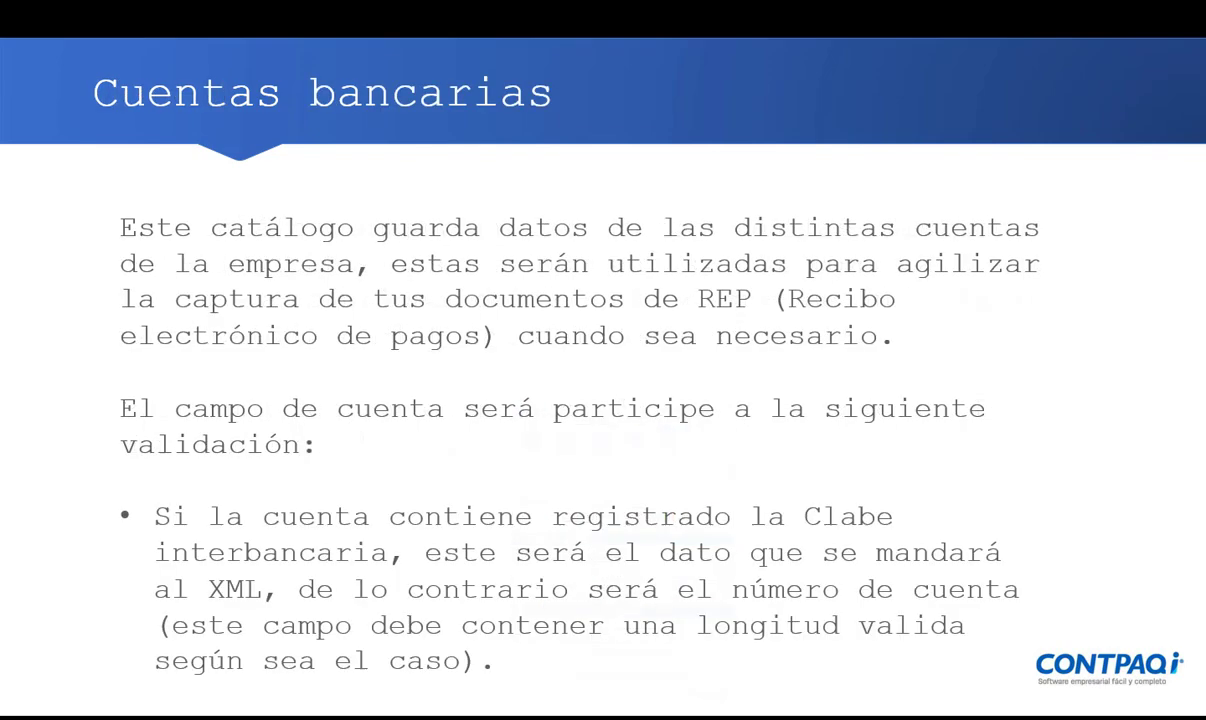
key(Right)
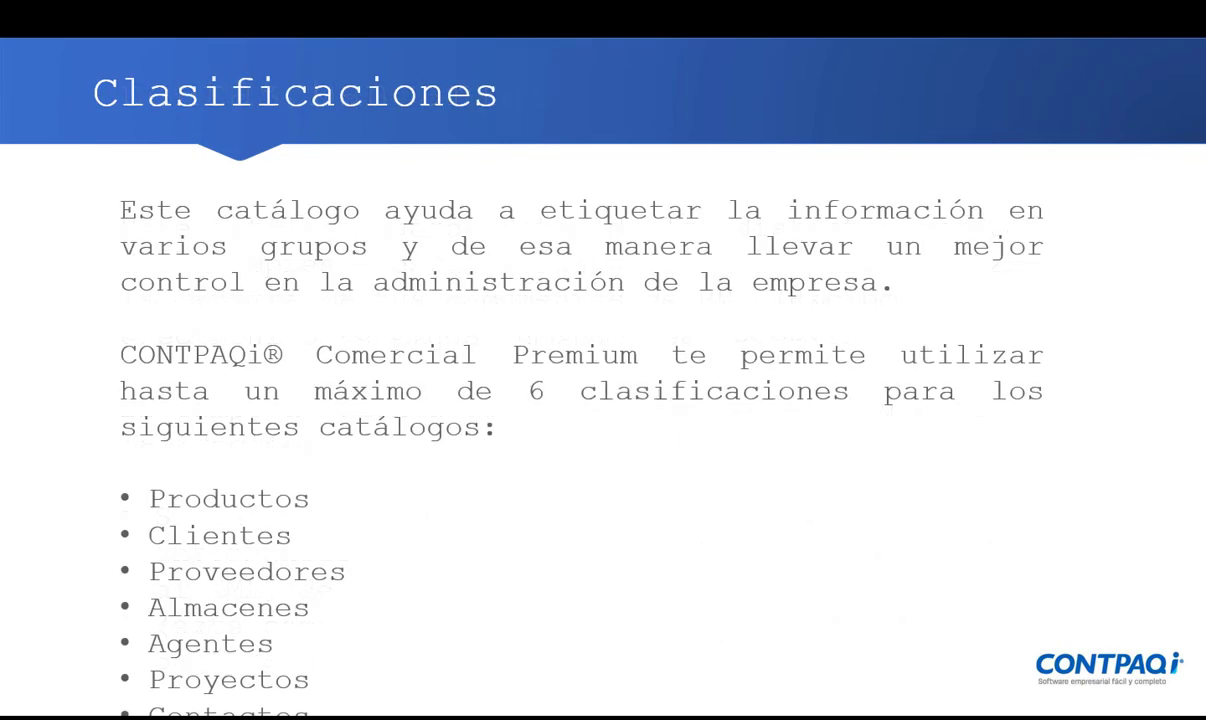
key(Right)
key(Left)
key(Left)
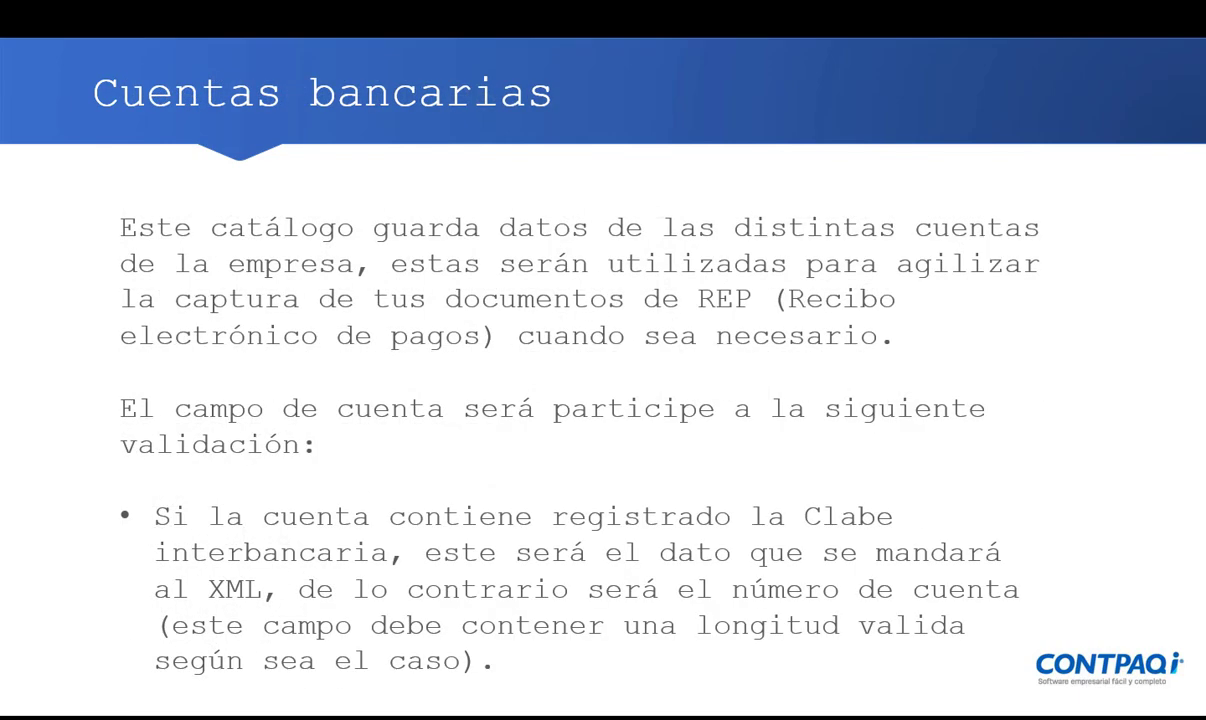
key(Left)
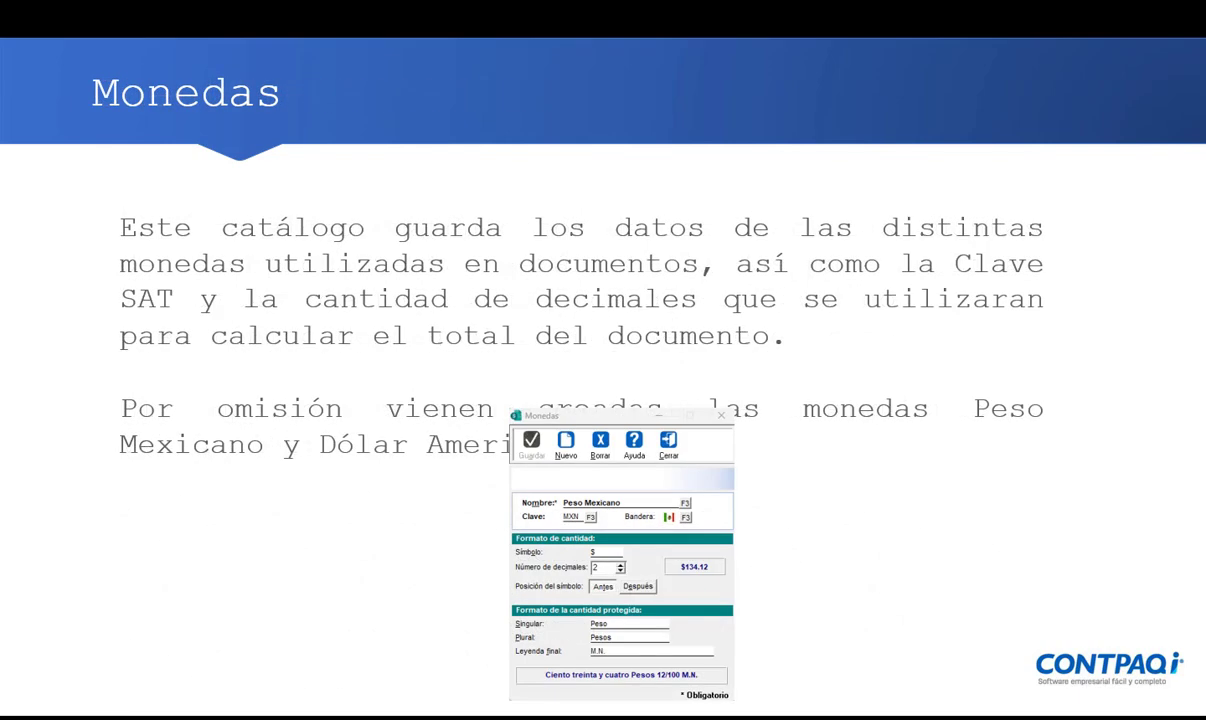